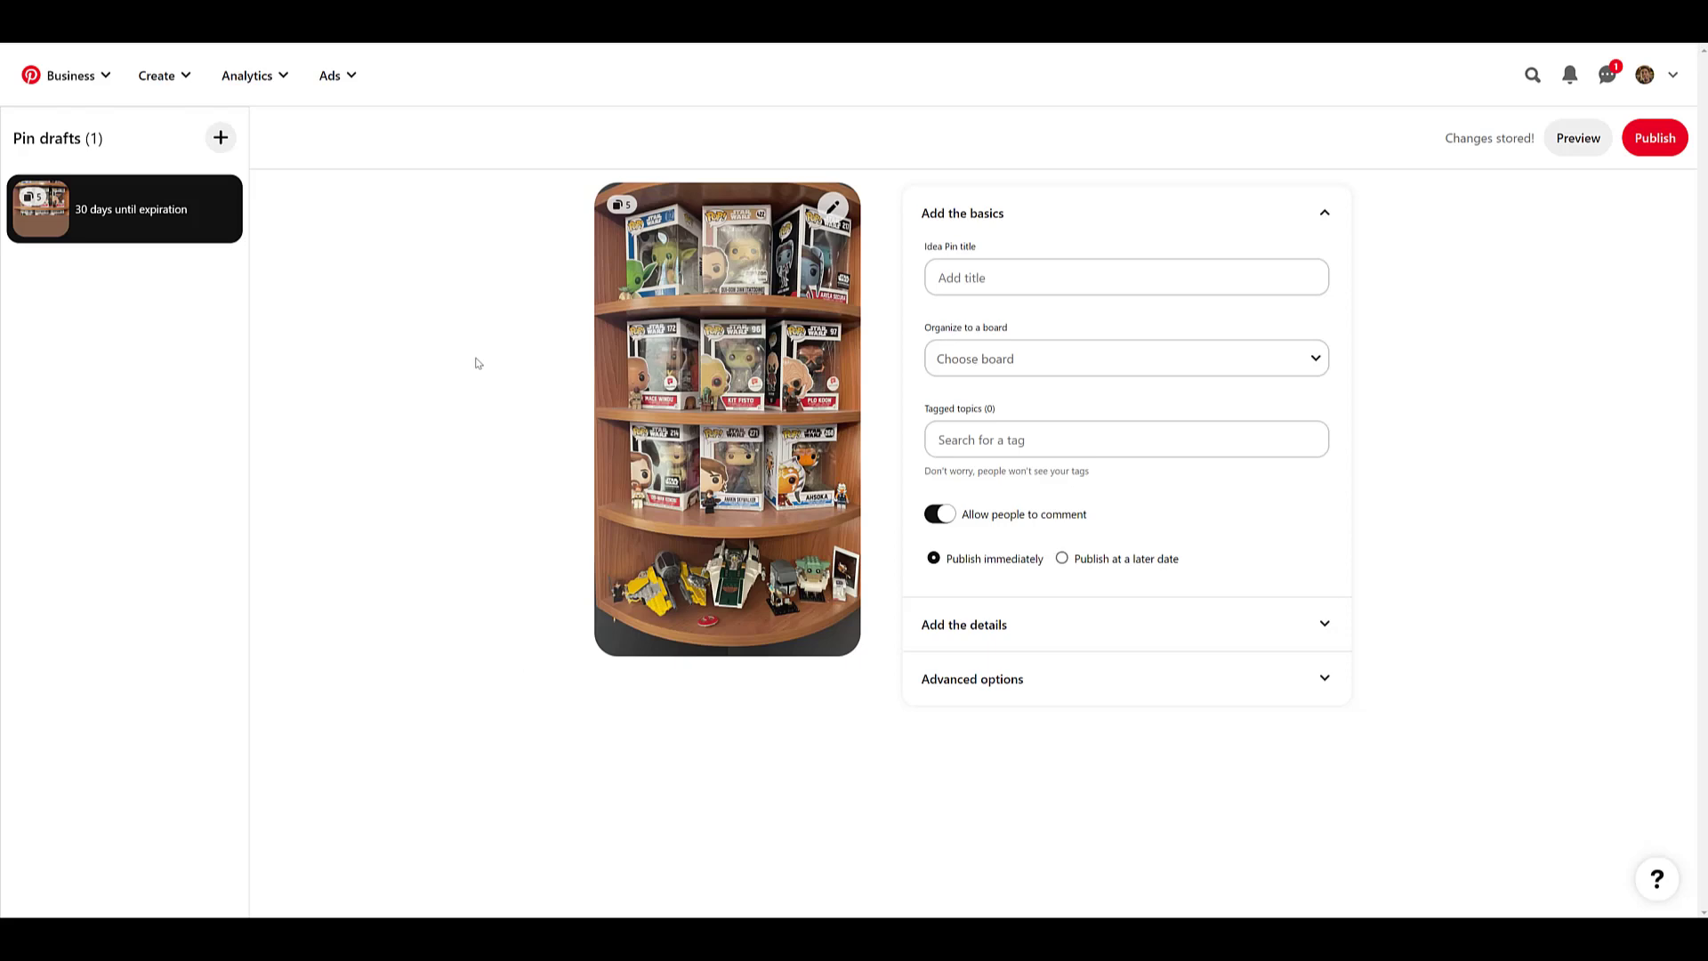
- Title the Idea Pin "Star Wars Office" and assign it to the Star Wars board
{"action": "mouse_move", "coordinate": [146, 246]}
{"action": "left_click", "coordinate": [1000, 281]}
{"action": "type", "text": "Star Wars Office"}
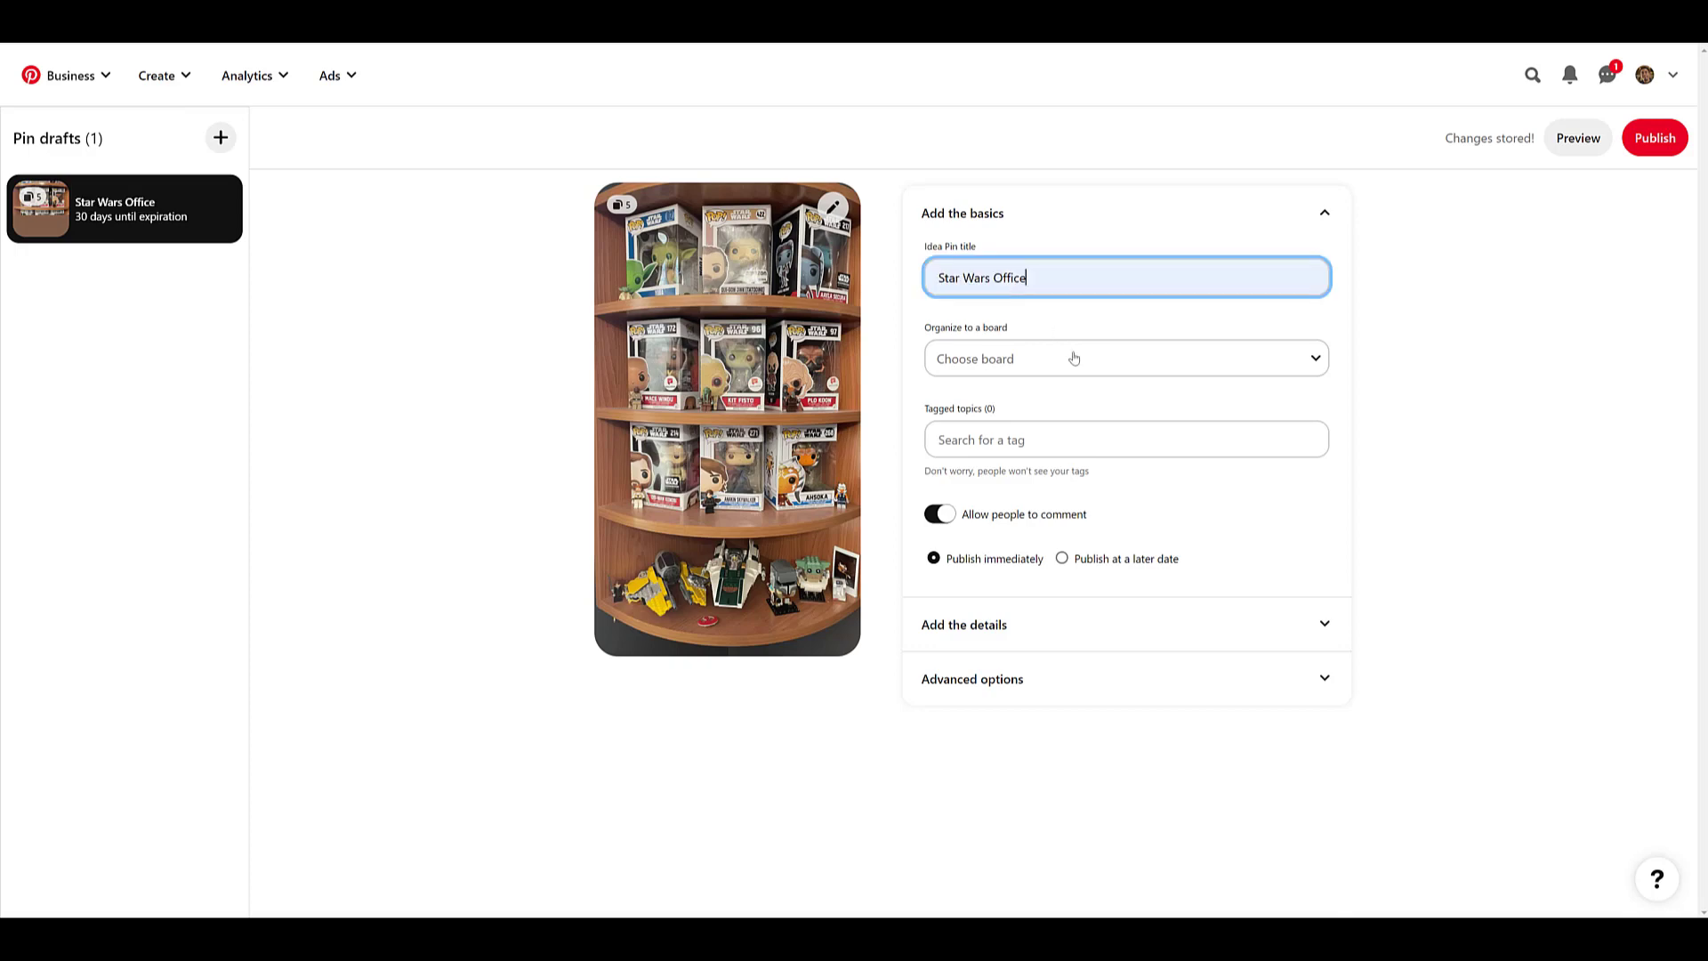
{"action": "left_click", "coordinate": [1074, 359]}
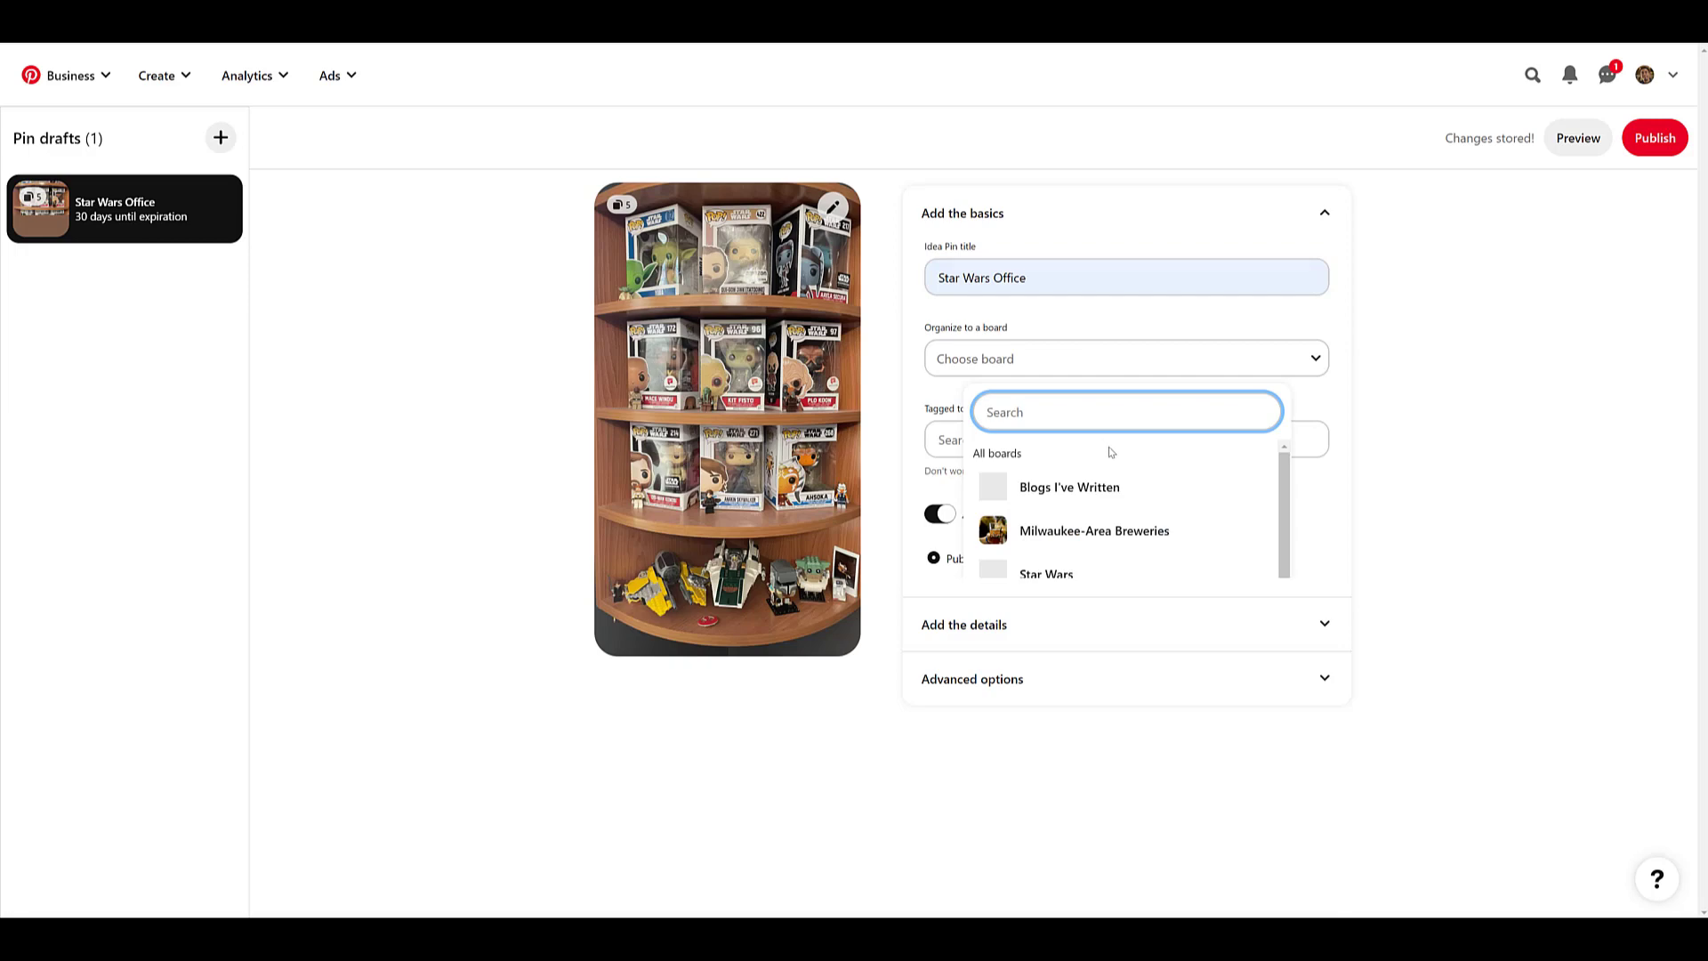
{"action": "left_click", "coordinate": [1094, 567]}
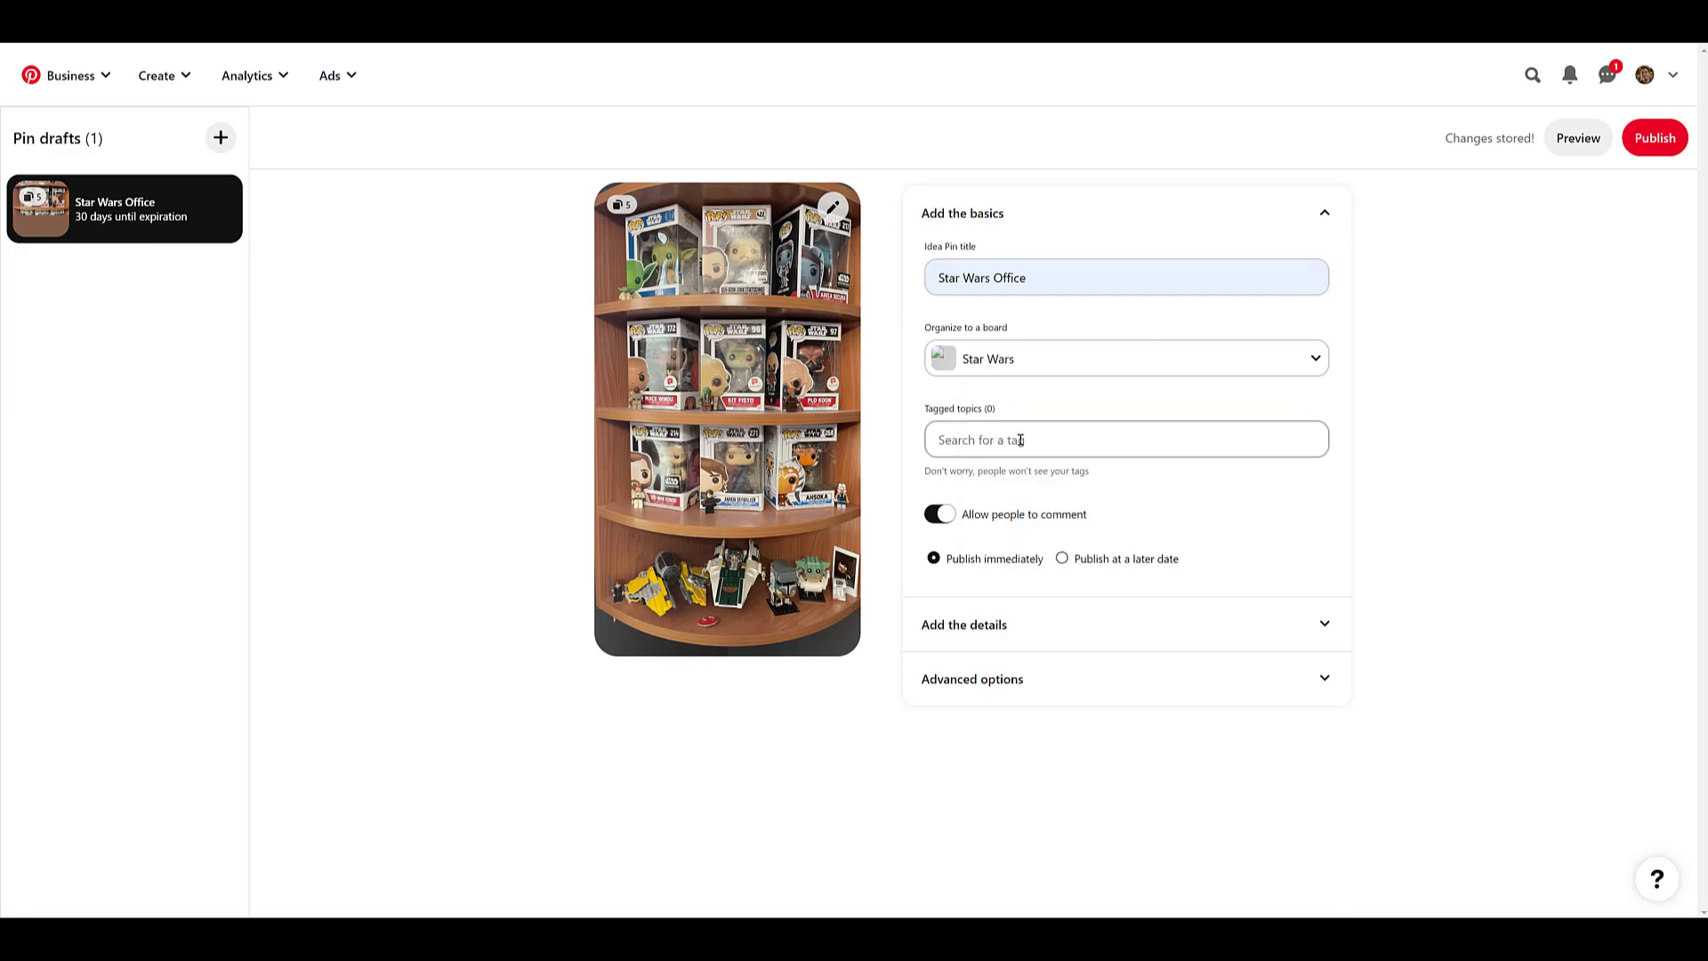
- Tag the Idea Pin with the topics Lego Star Wars and Star Wars Art, and set it to publish immediately
{"action": "left_click", "coordinate": [1020, 440]}
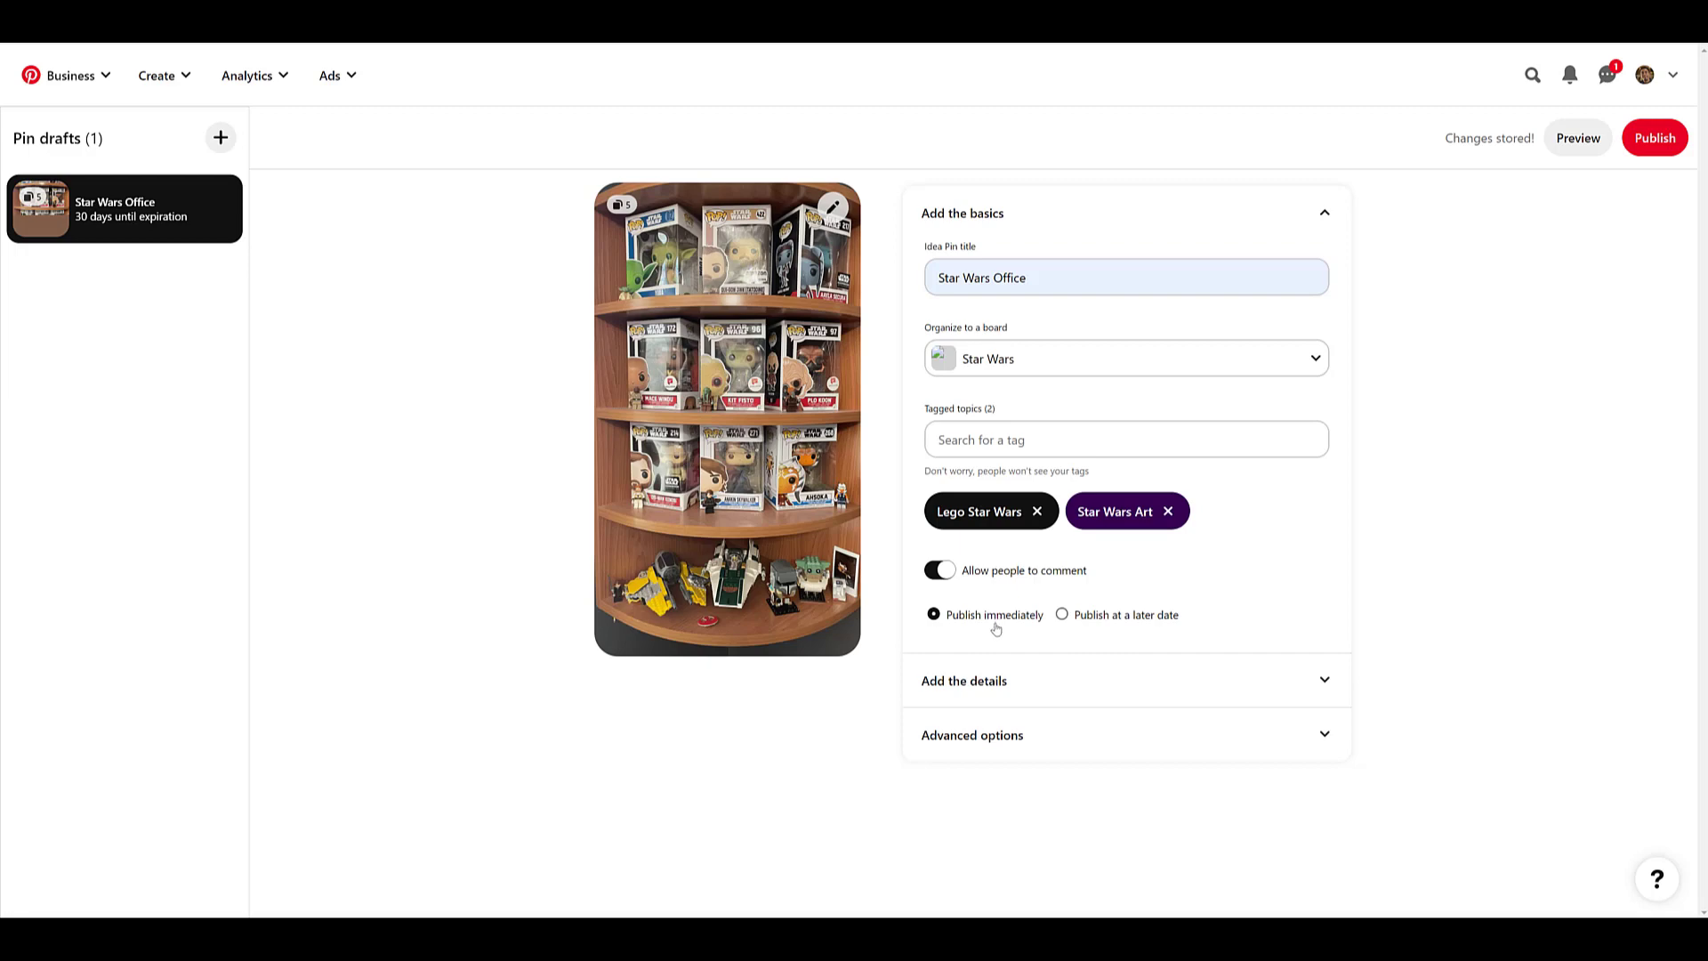
{"action": "left_click", "coordinate": [1090, 622]}
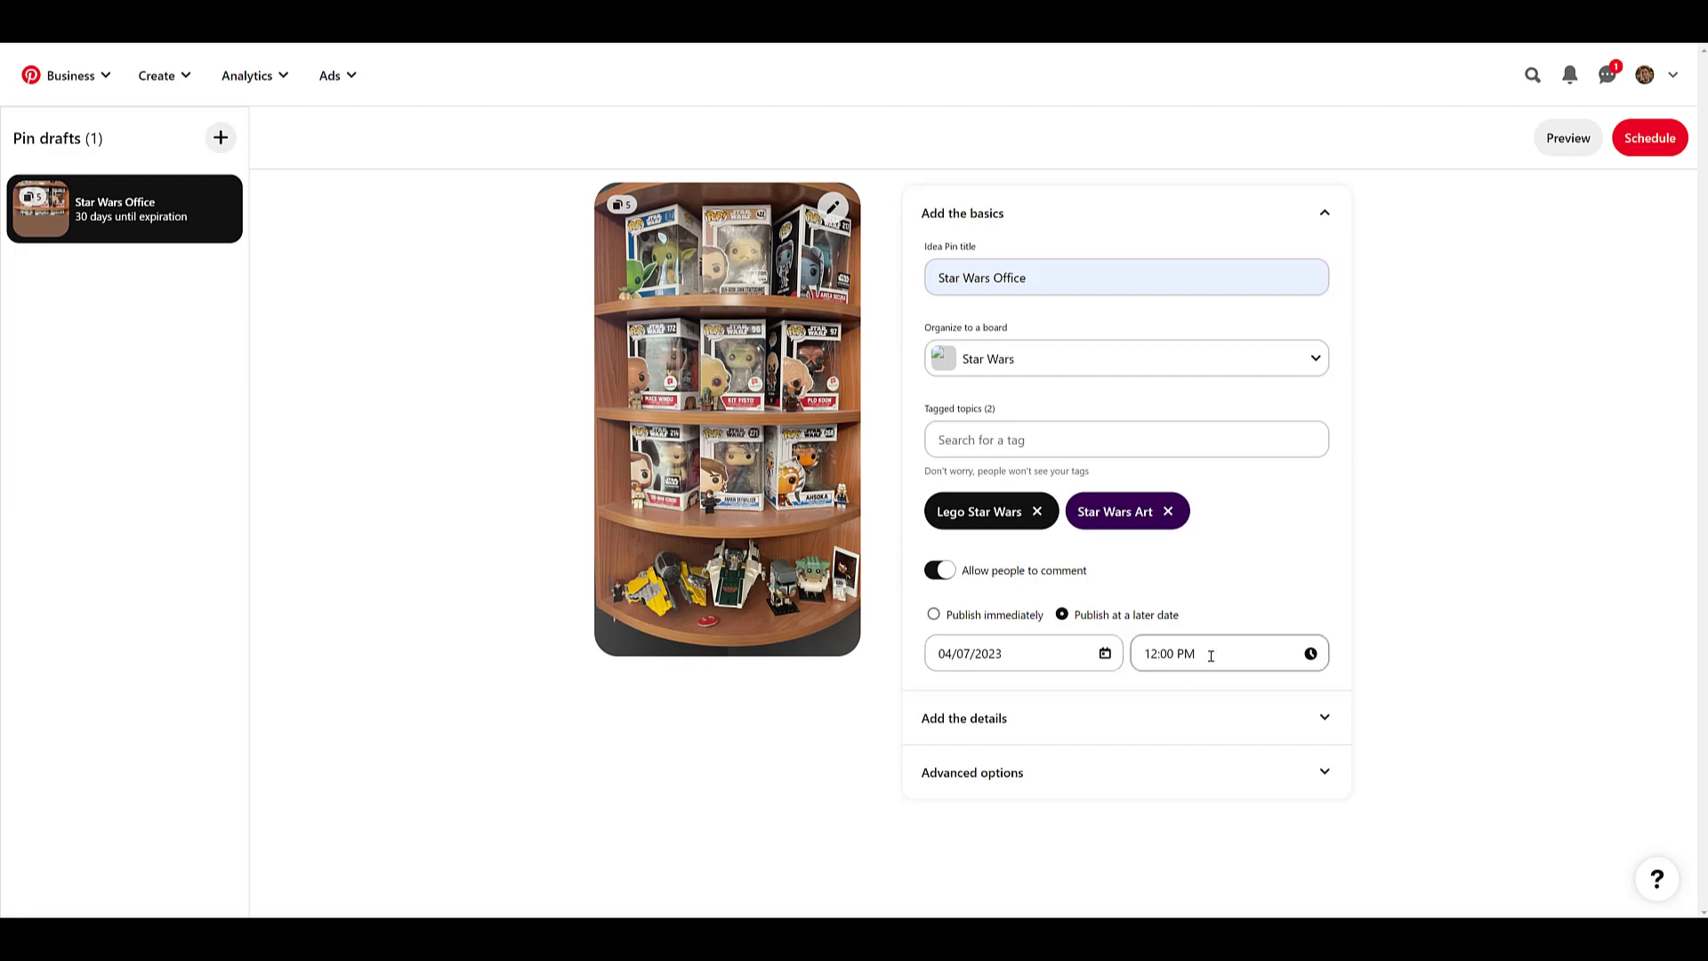
{"action": "left_click", "coordinate": [997, 617]}
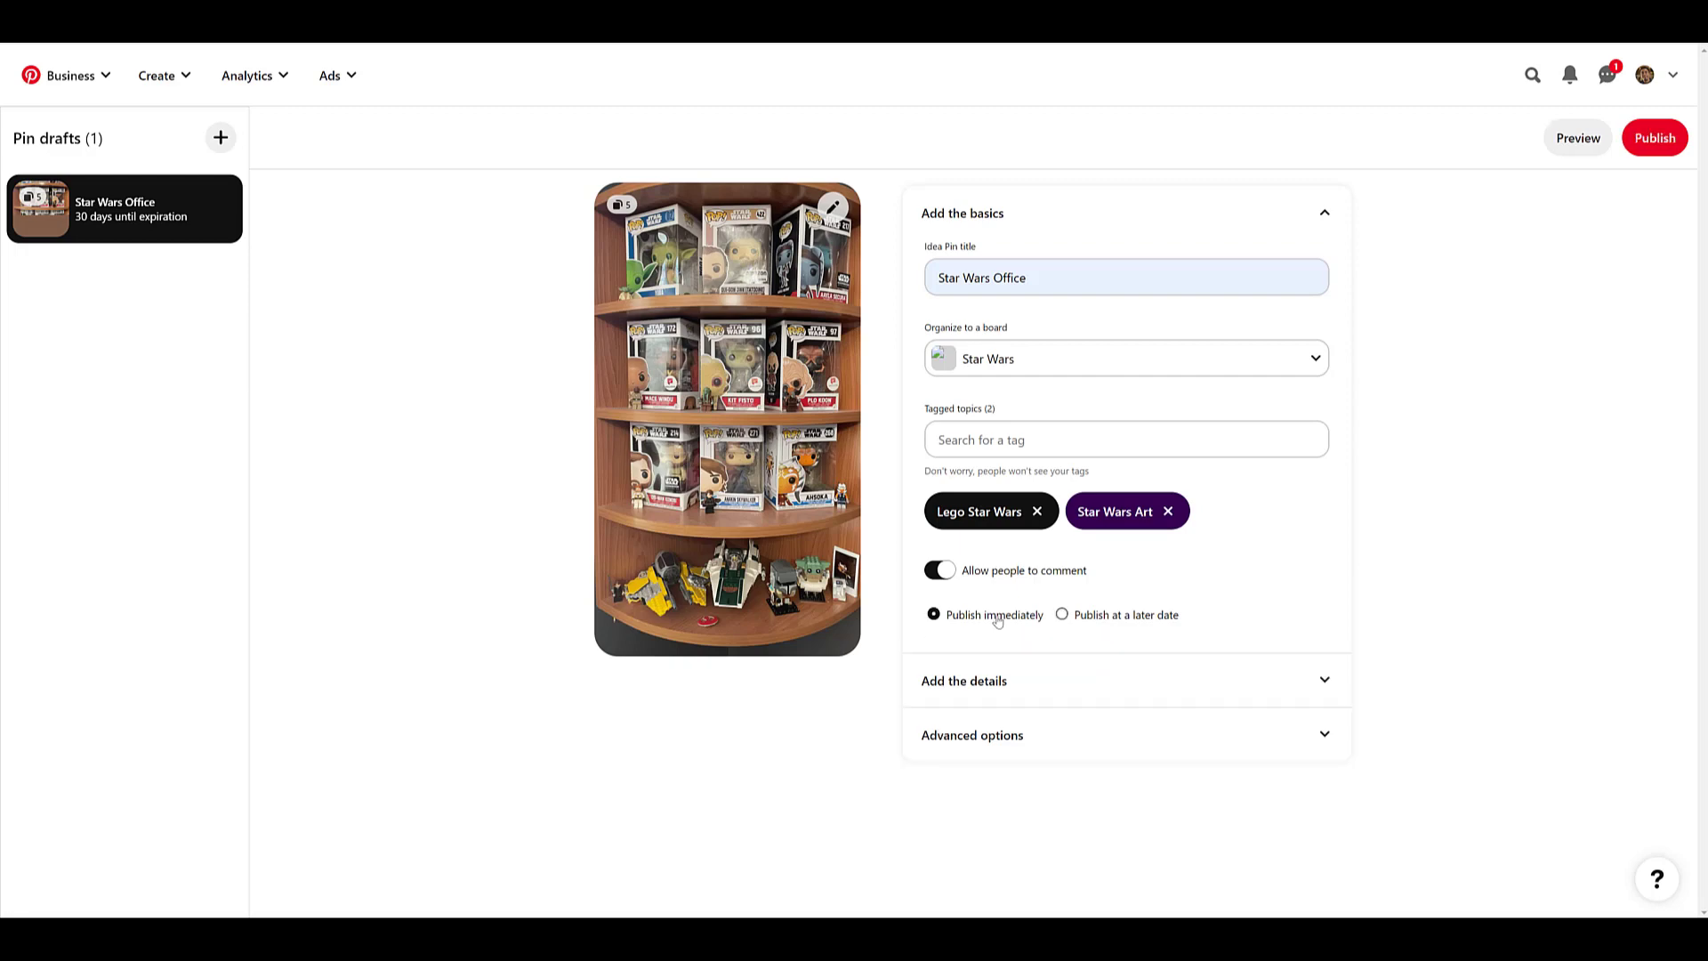
- Add Notes details reading "My Star Wars Office includes..." with bullets: All first edition hardcover books, Hasbro Force FX lightsabers, Clone Wars Funko Pops, Original artwork
{"action": "left_click", "coordinate": [1126, 681]}
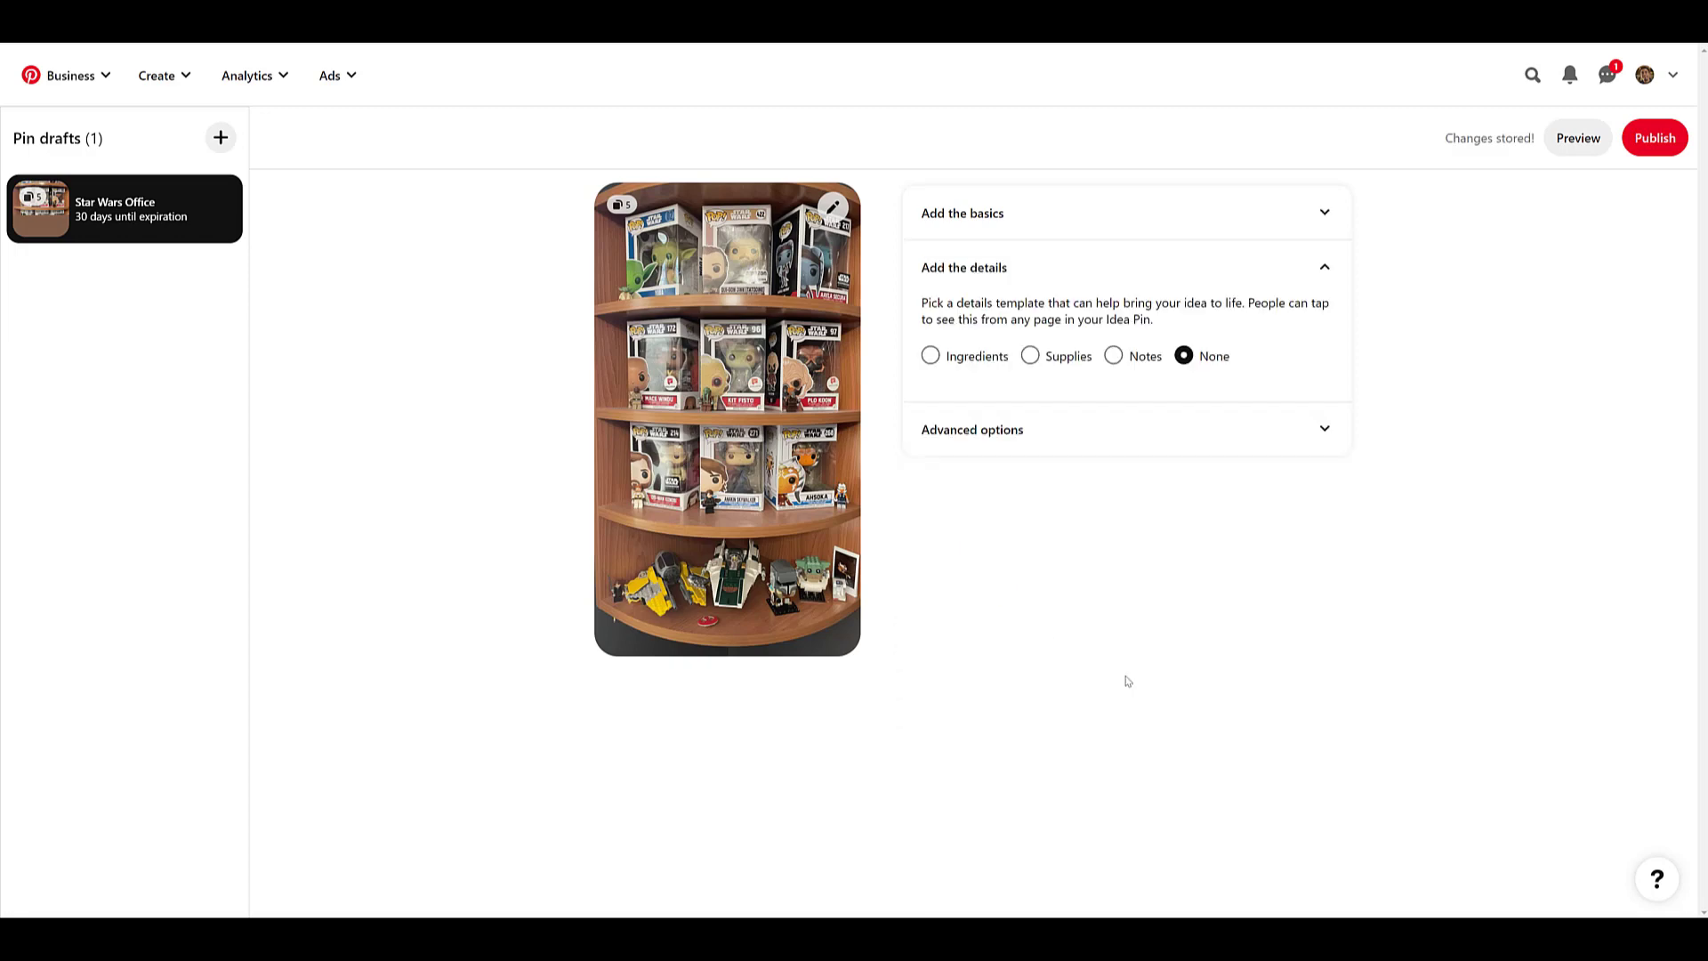
{"action": "left_click", "coordinate": [969, 363]}
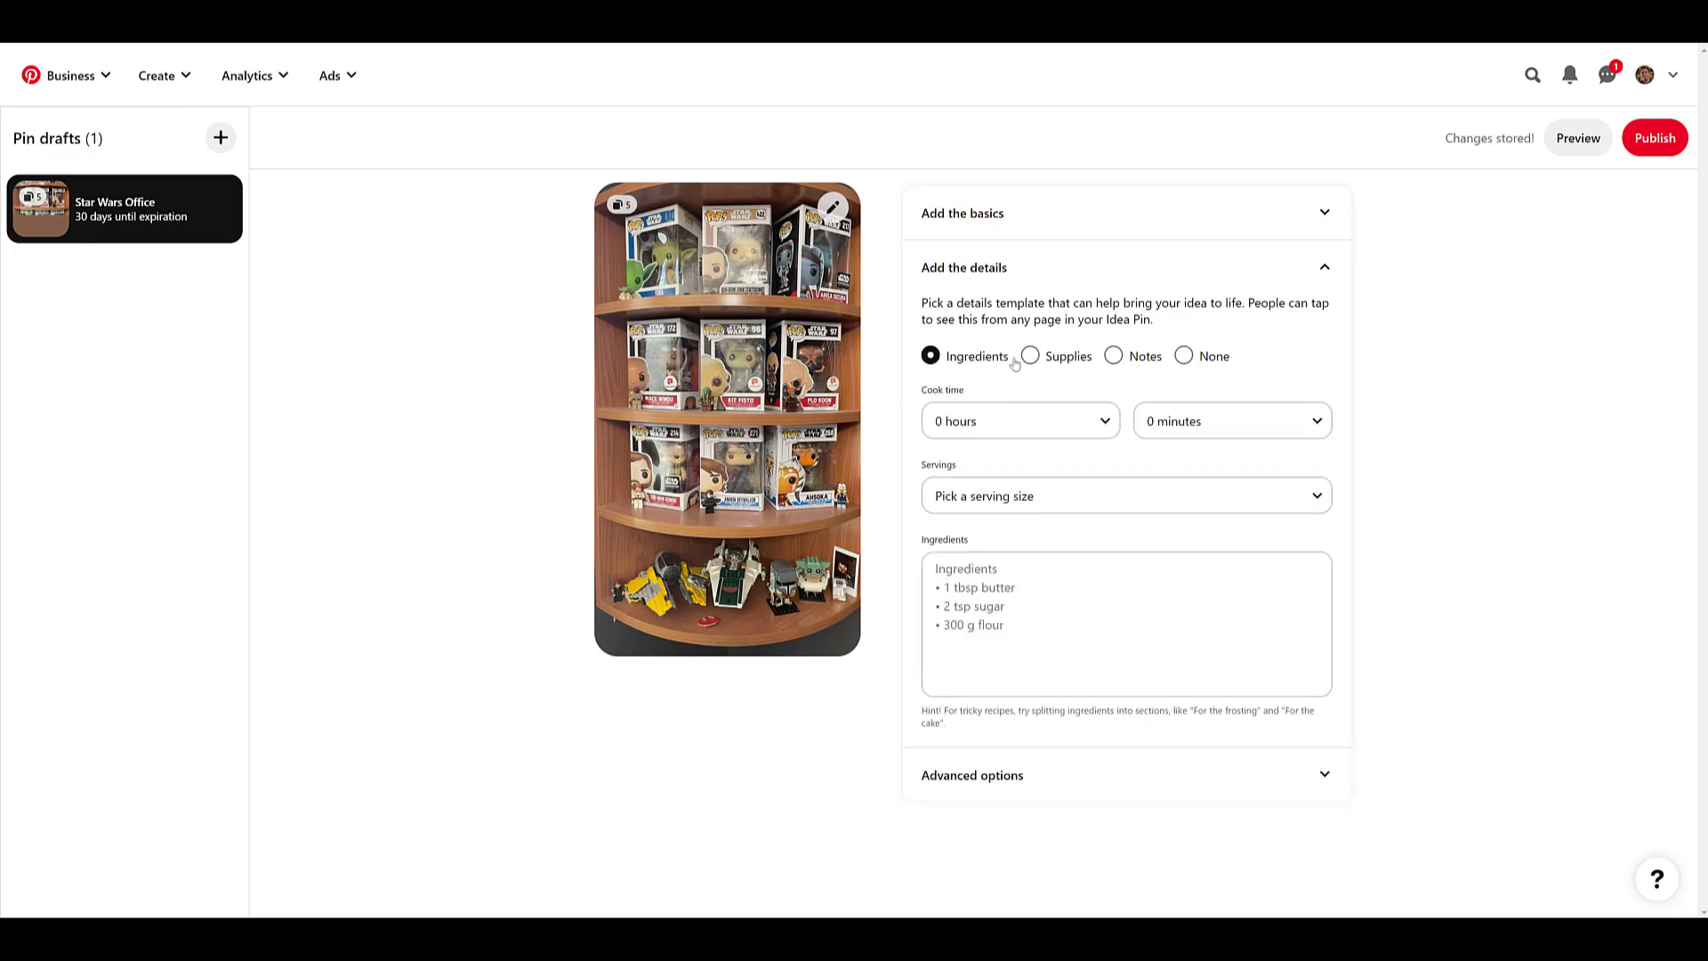
{"action": "left_click", "coordinate": [1072, 363]}
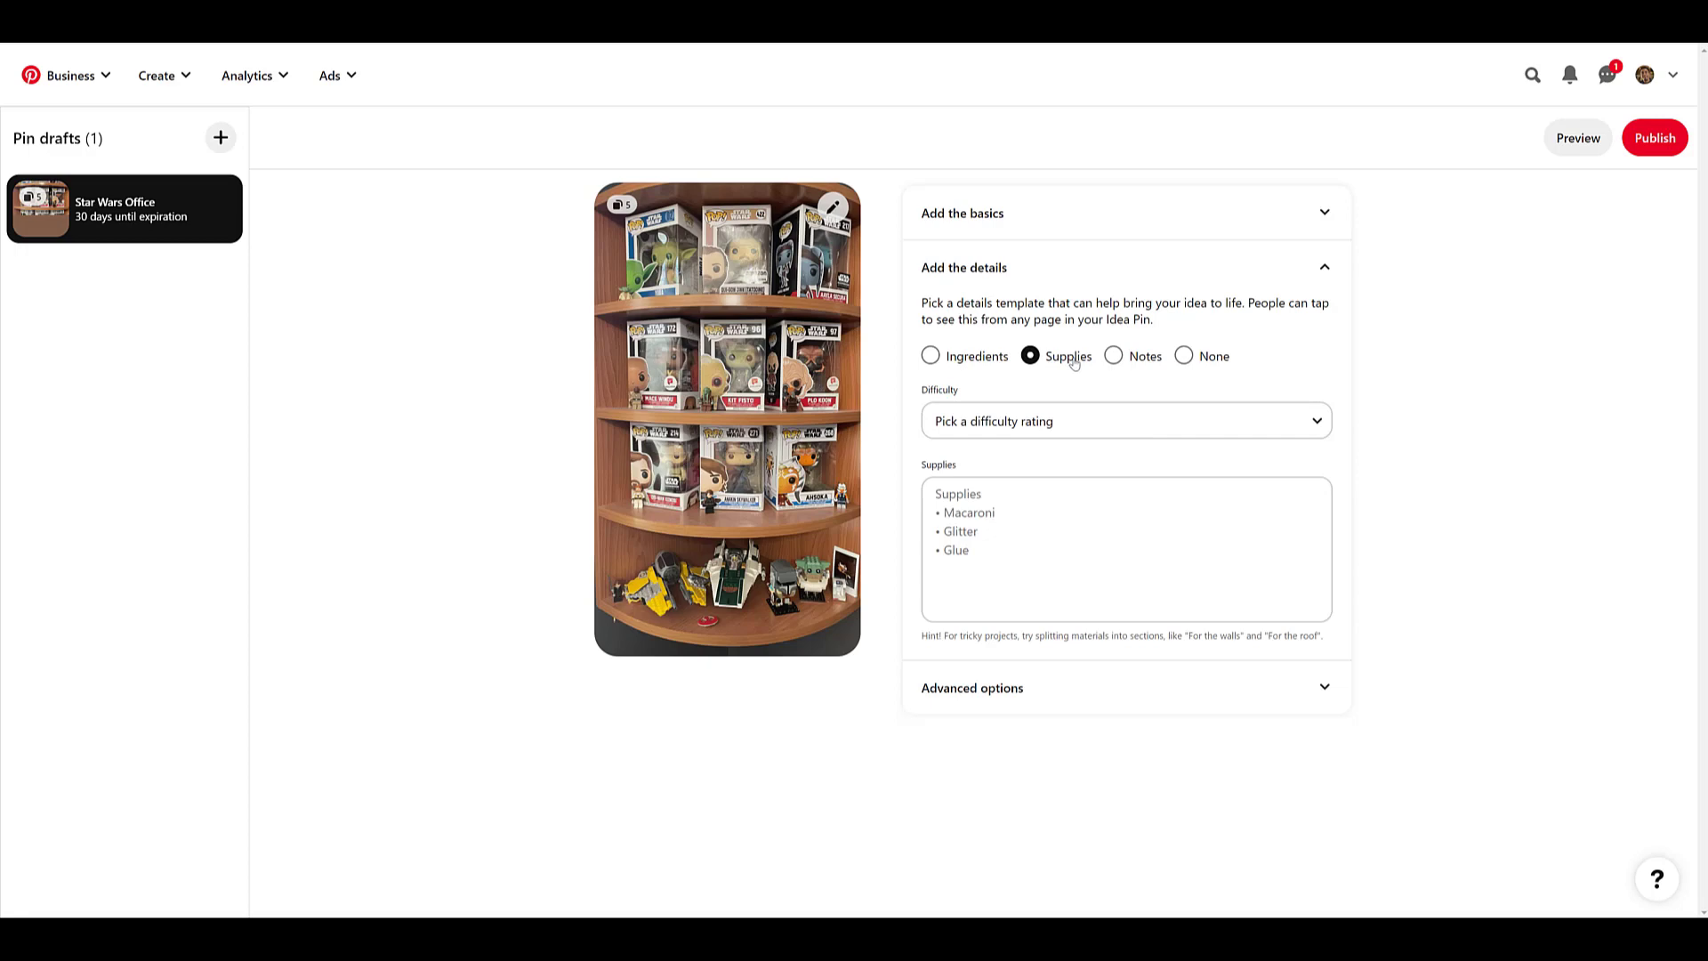
{"action": "left_click", "coordinate": [1131, 363]}
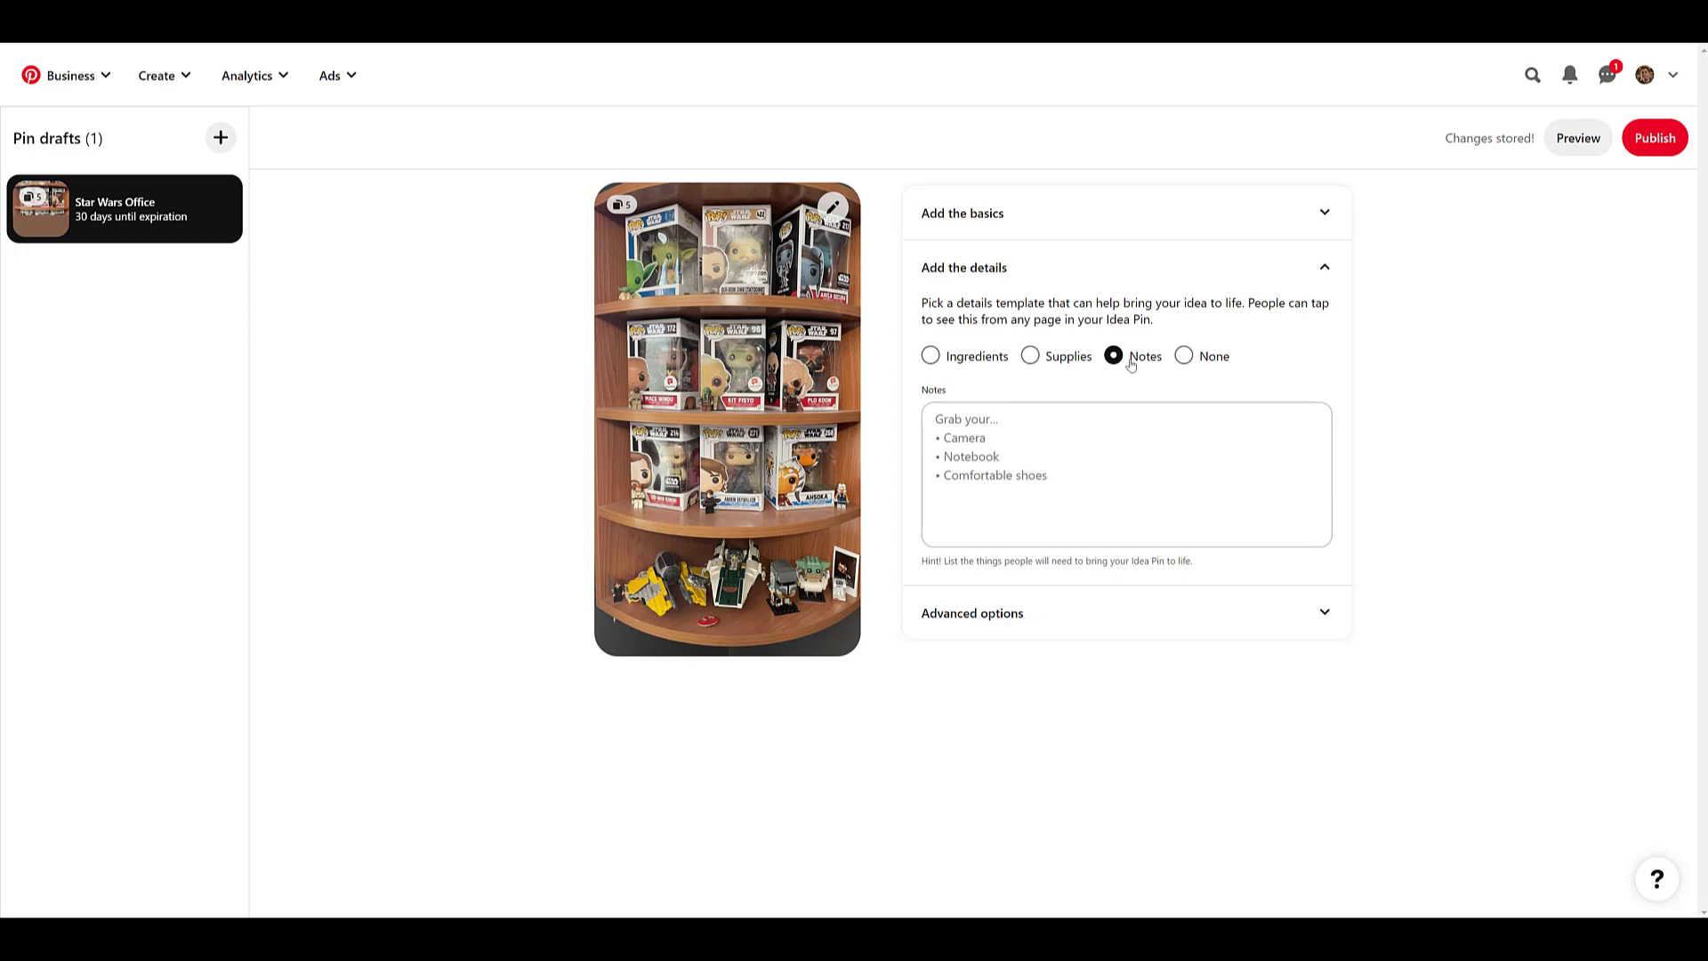
{"action": "left_click", "coordinate": [1031, 428]}
{"action": "type", "text": "My Star Wars Office includes... • All first edition hardcover books • Hasbro Force FX lightsabers • Clone Wars Funko Pops • Original artwork"}
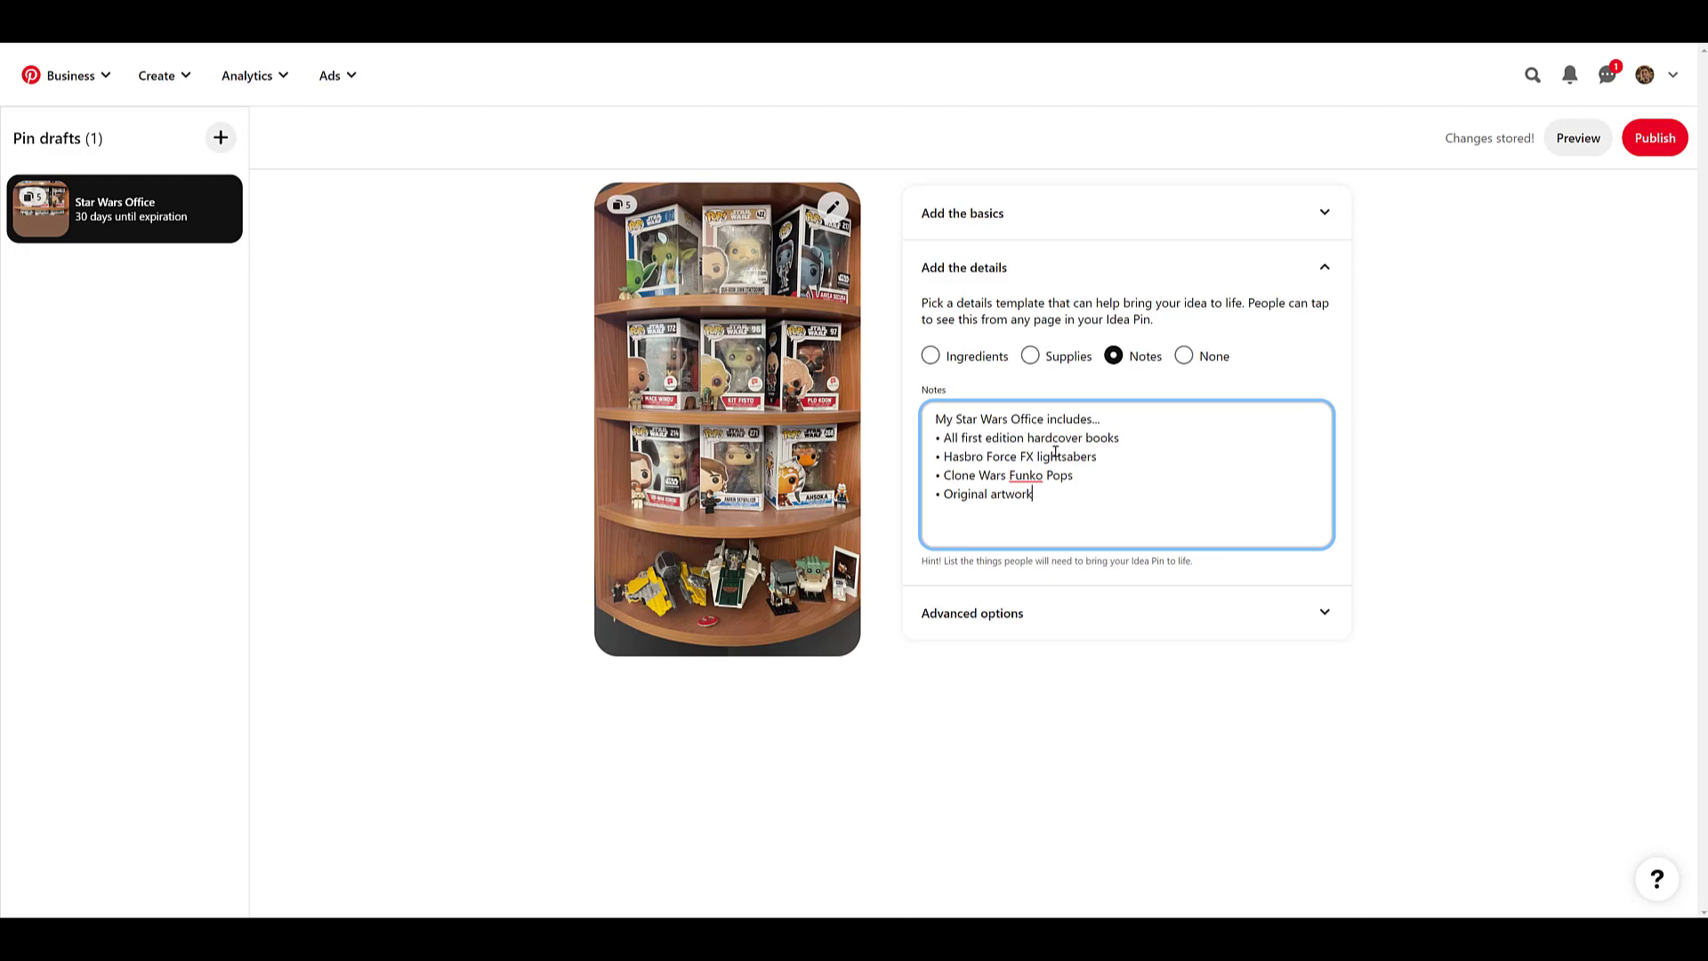
{"action": "left_click", "coordinate": [1168, 627]}
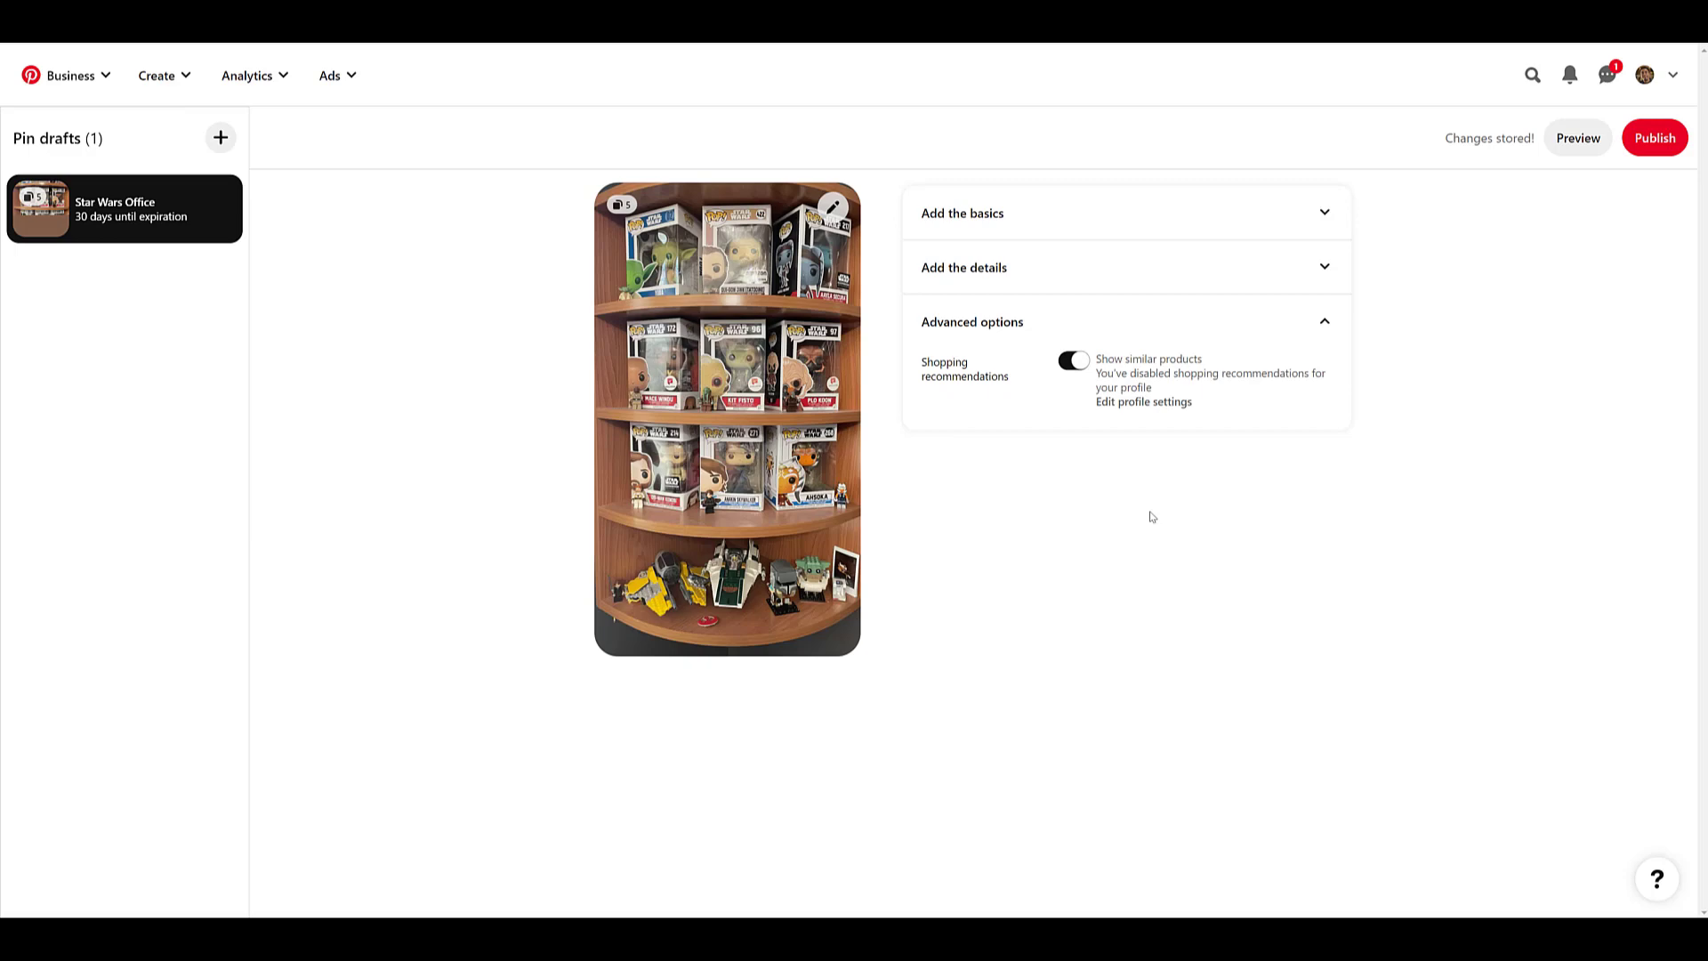
- Reorder the pin's pages so the lightsaber video comes first and the bookshelf image precedes the Darth Vader drawing page
{"action": "left_click", "coordinate": [832, 207]}
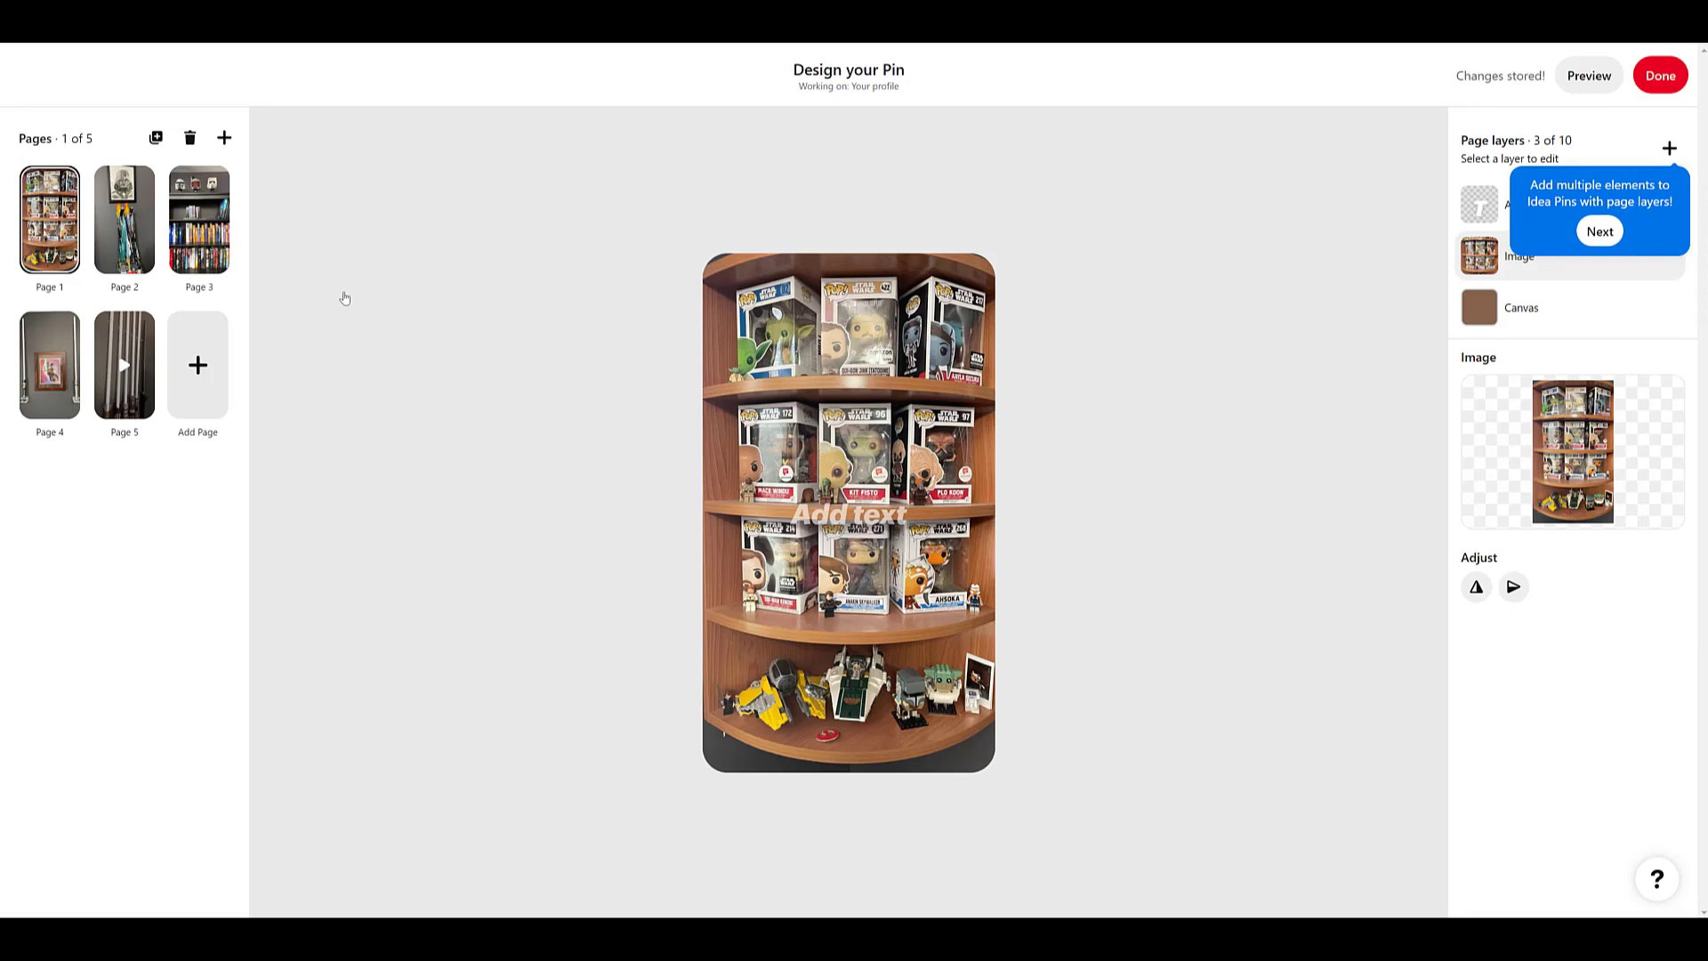
{"action": "left_click", "coordinate": [132, 206]}
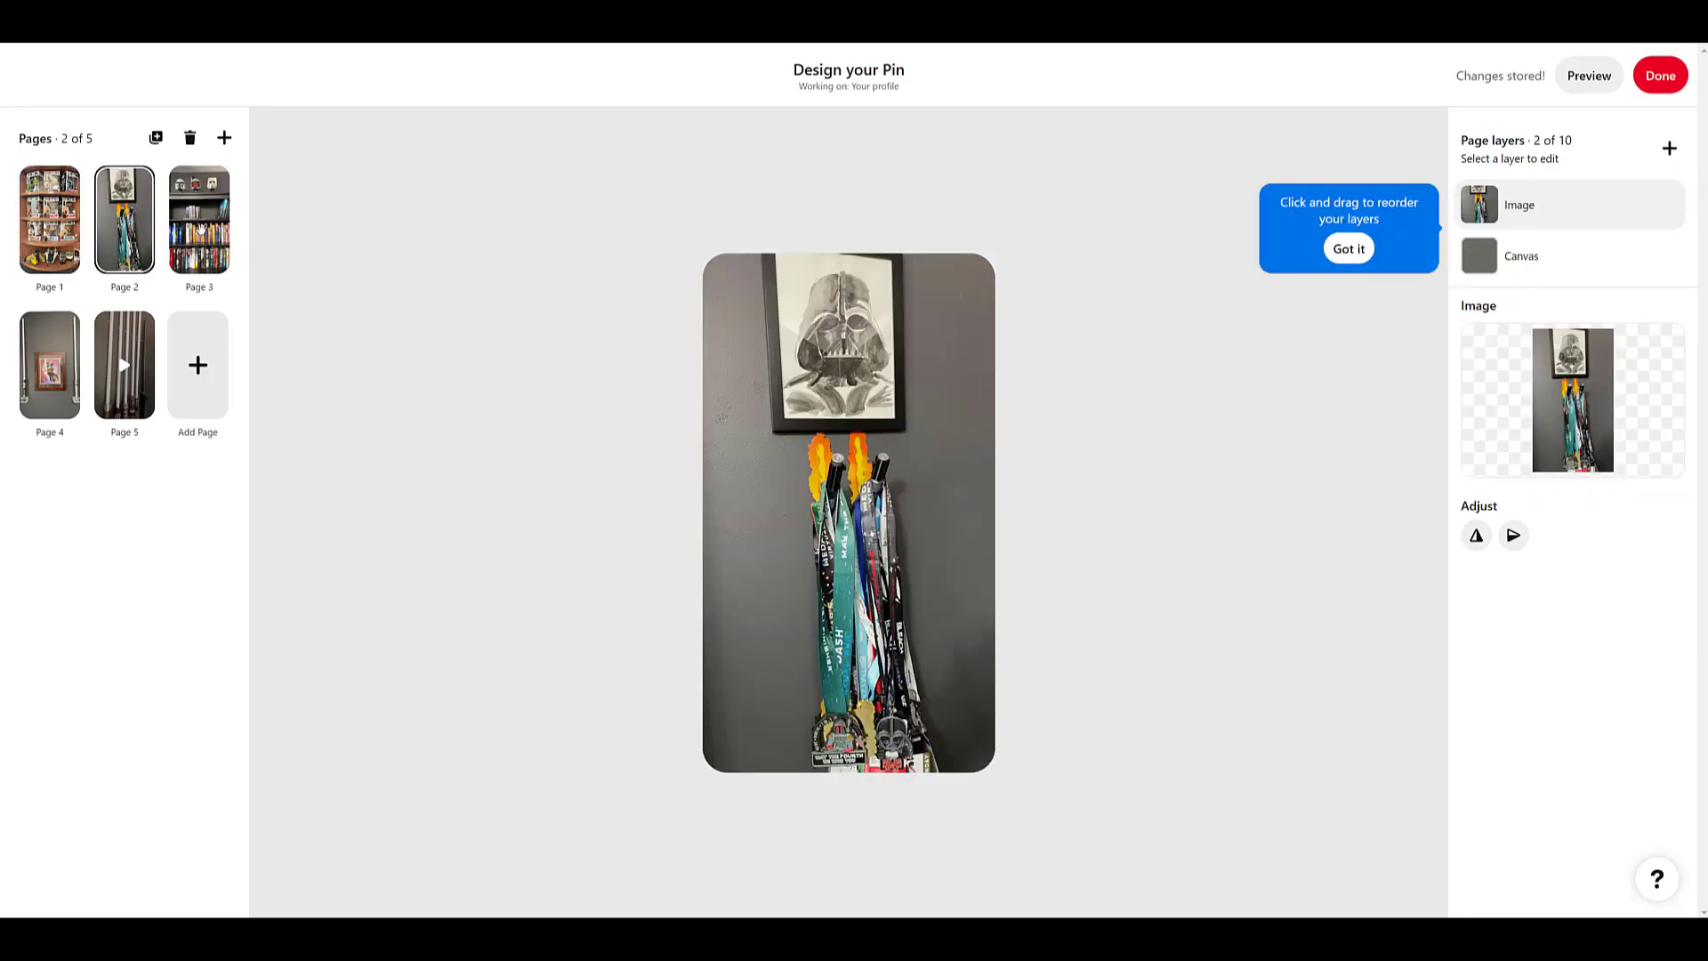
{"action": "left_click", "coordinate": [201, 230]}
{"action": "left_click", "coordinate": [65, 365]}
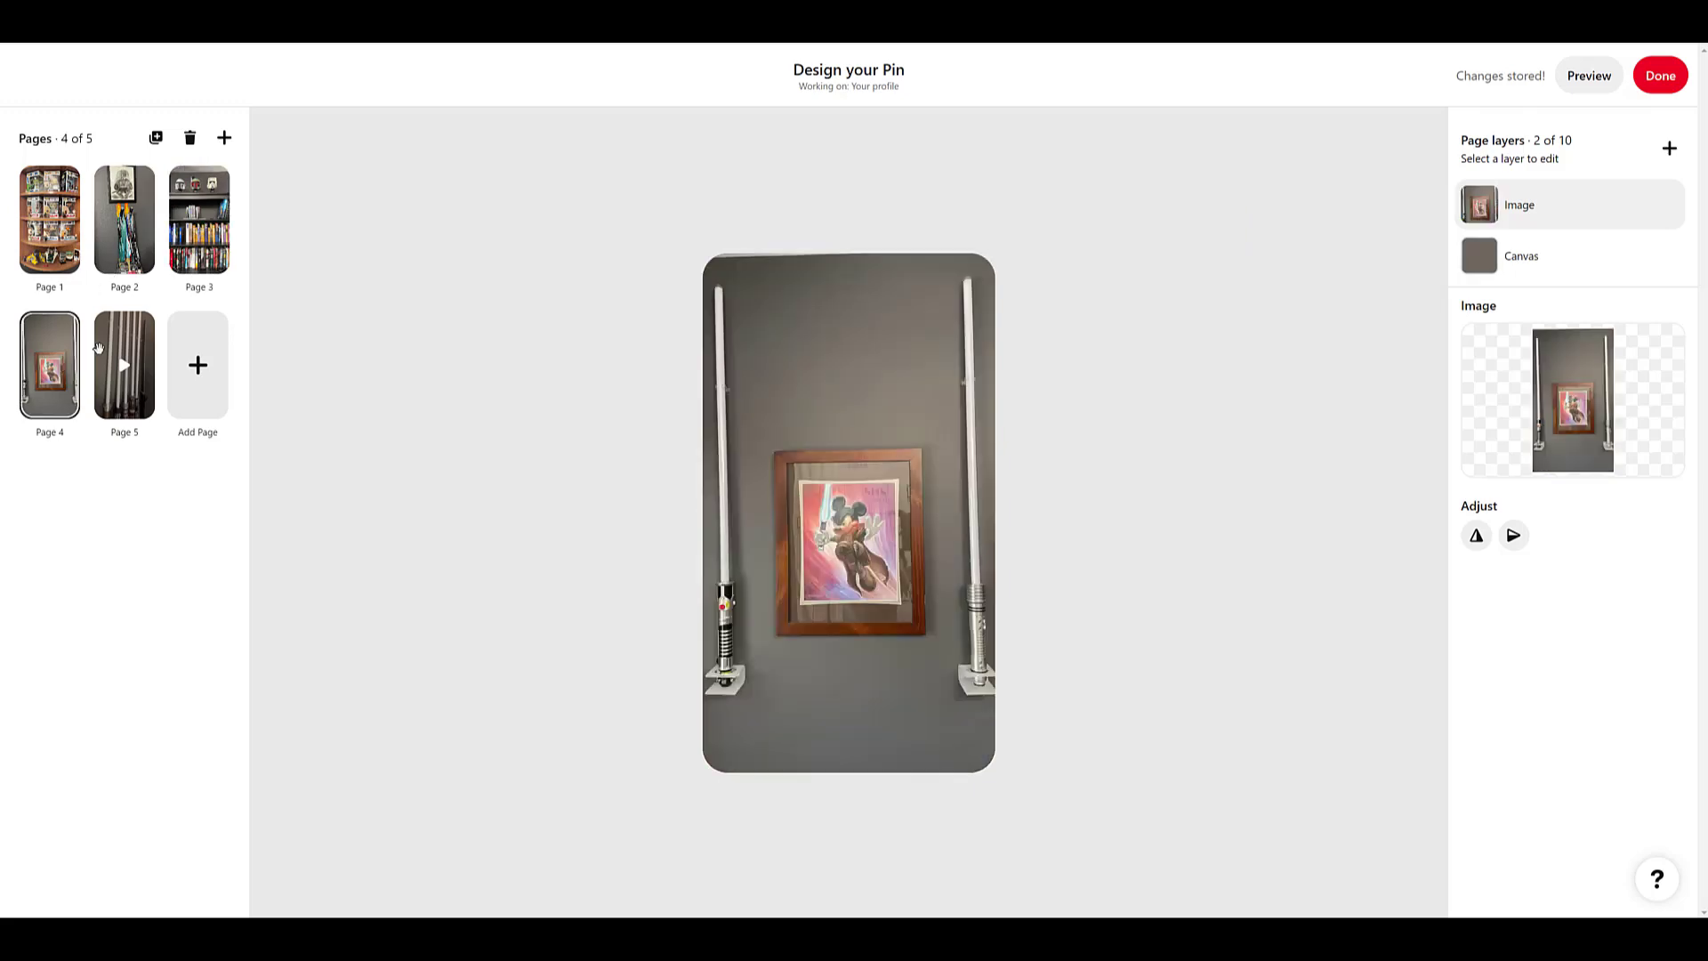
{"action": "left_click", "coordinate": [99, 349]}
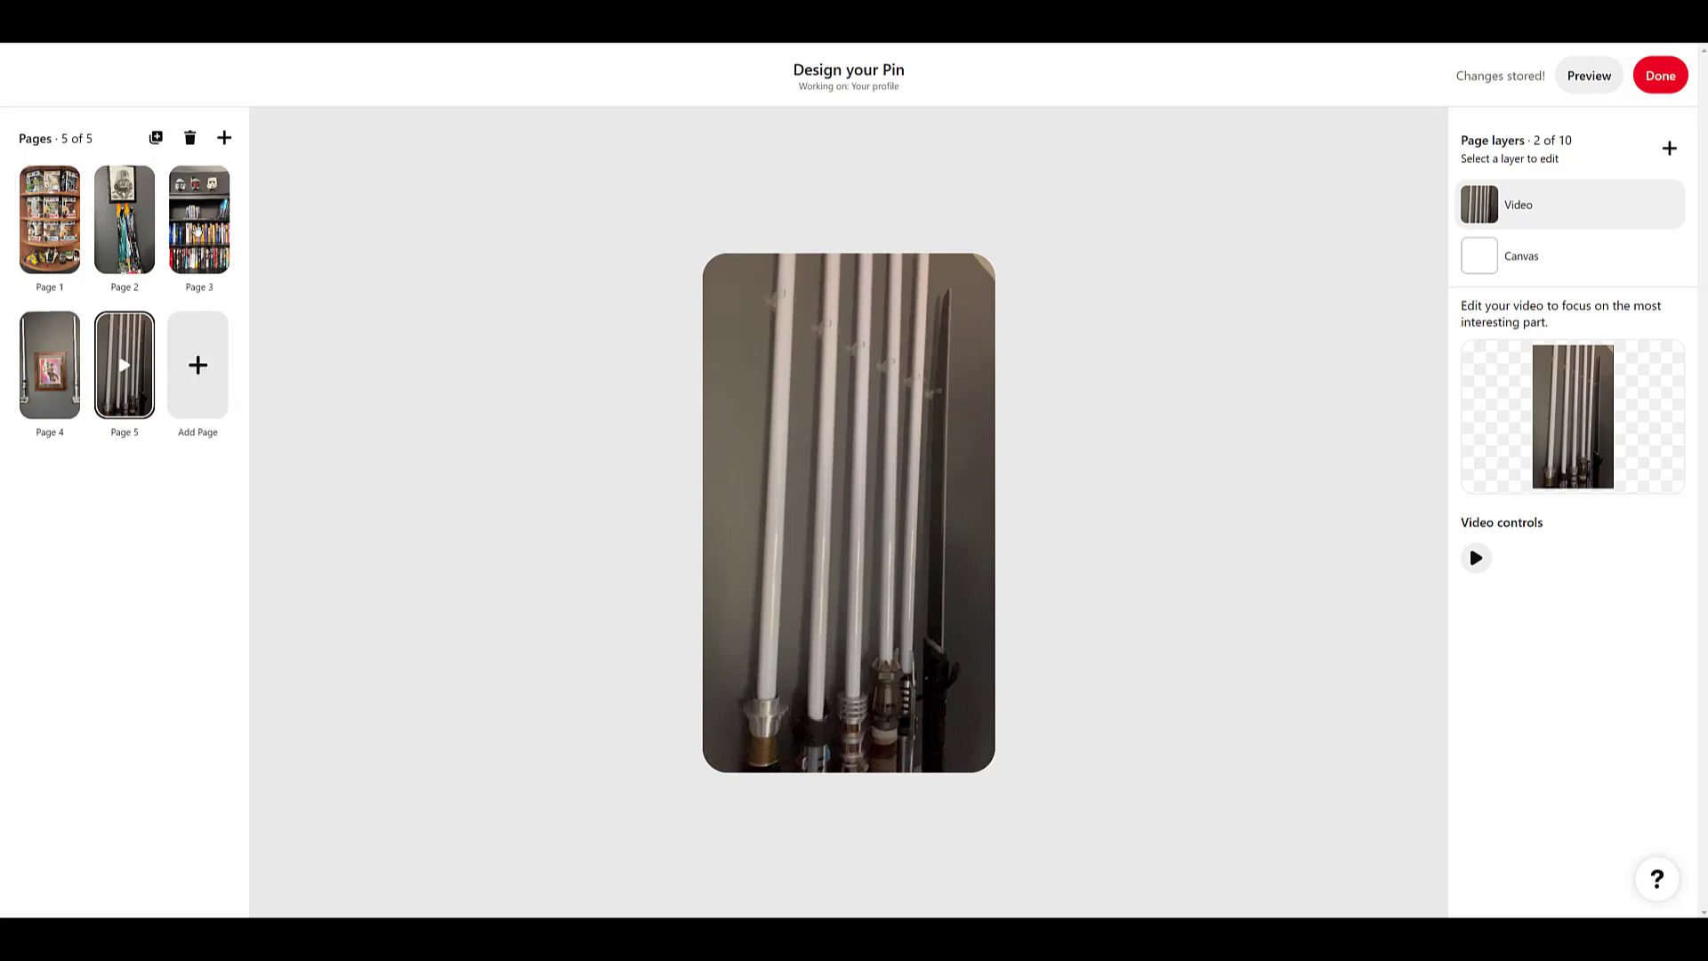
{"action": "left_click_drag", "start_coordinate": [198, 229], "coordinate": [107, 237]}
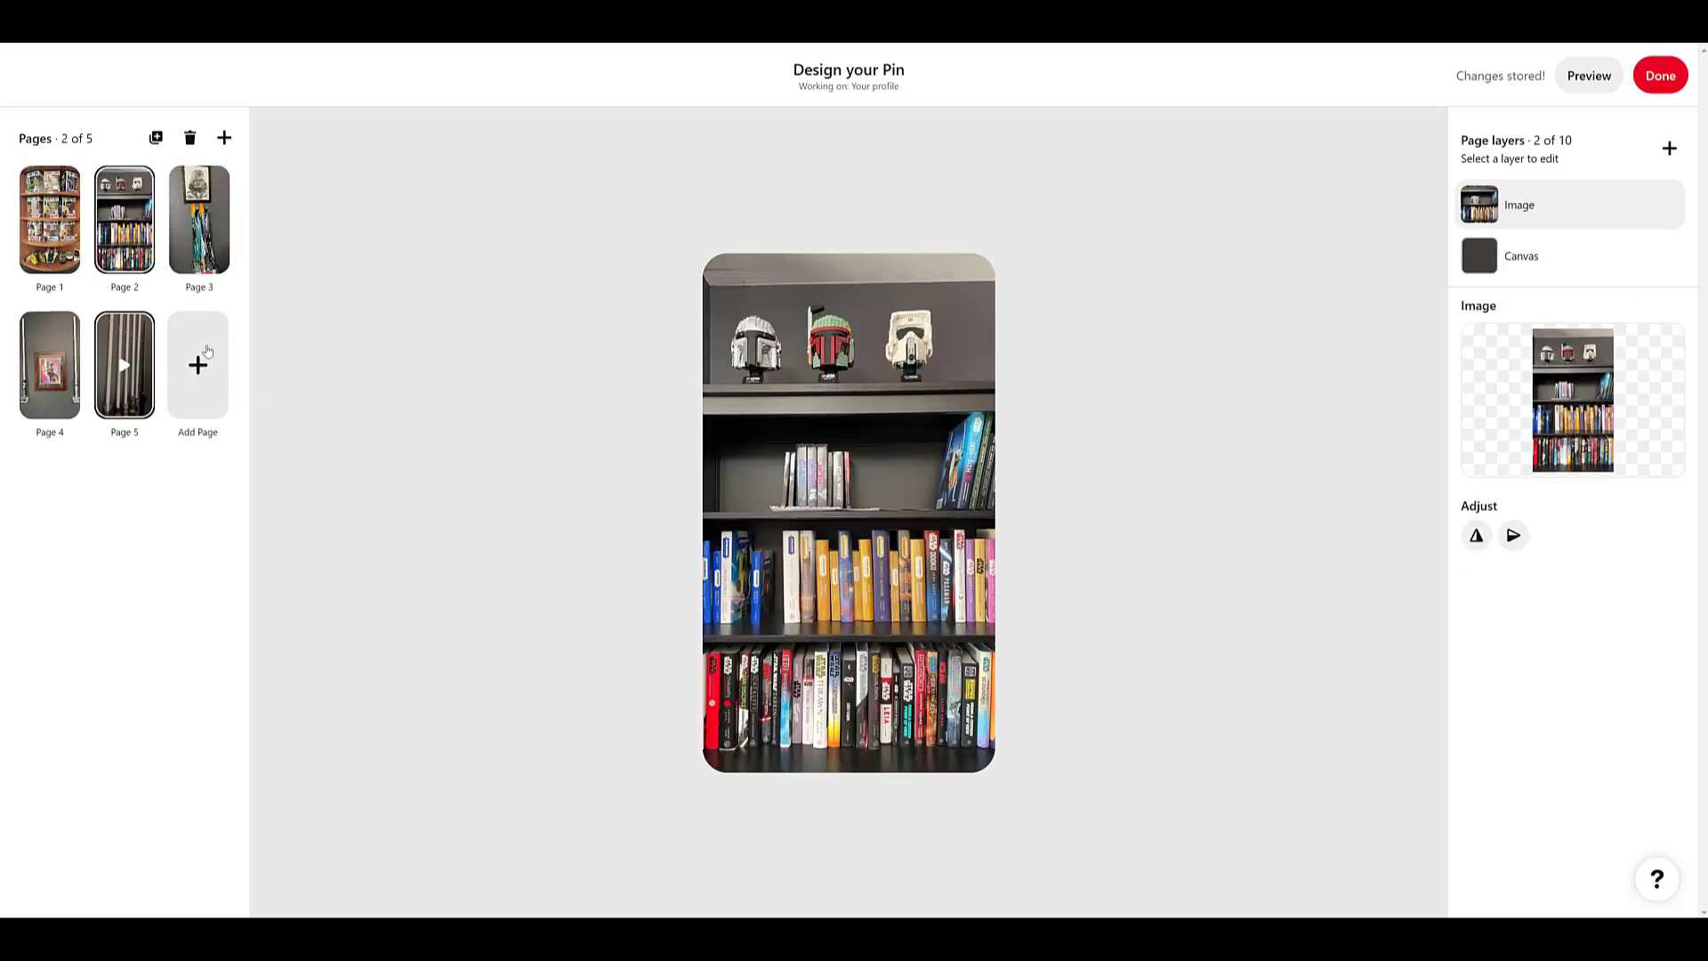
{"action": "left_click_drag", "start_coordinate": [125, 378], "coordinate": [46, 258]}
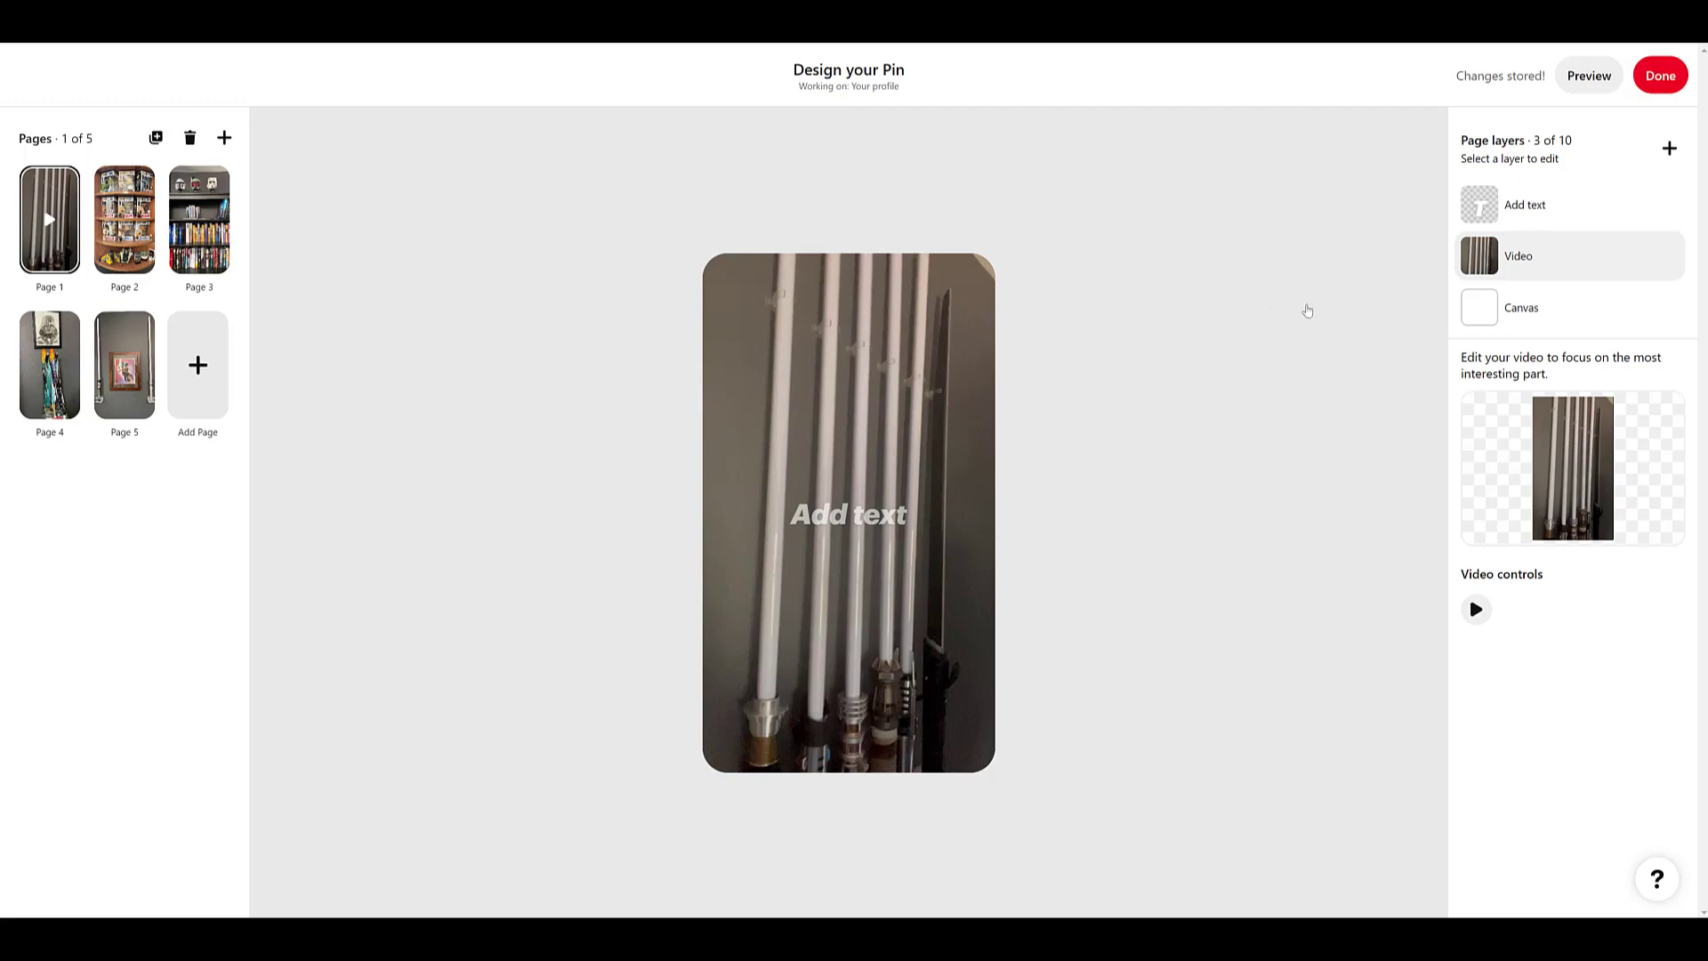
- Add the text "Lightsaber wall!" to the lightsaber video page and color it bright green
{"action": "left_click", "coordinate": [1571, 217]}
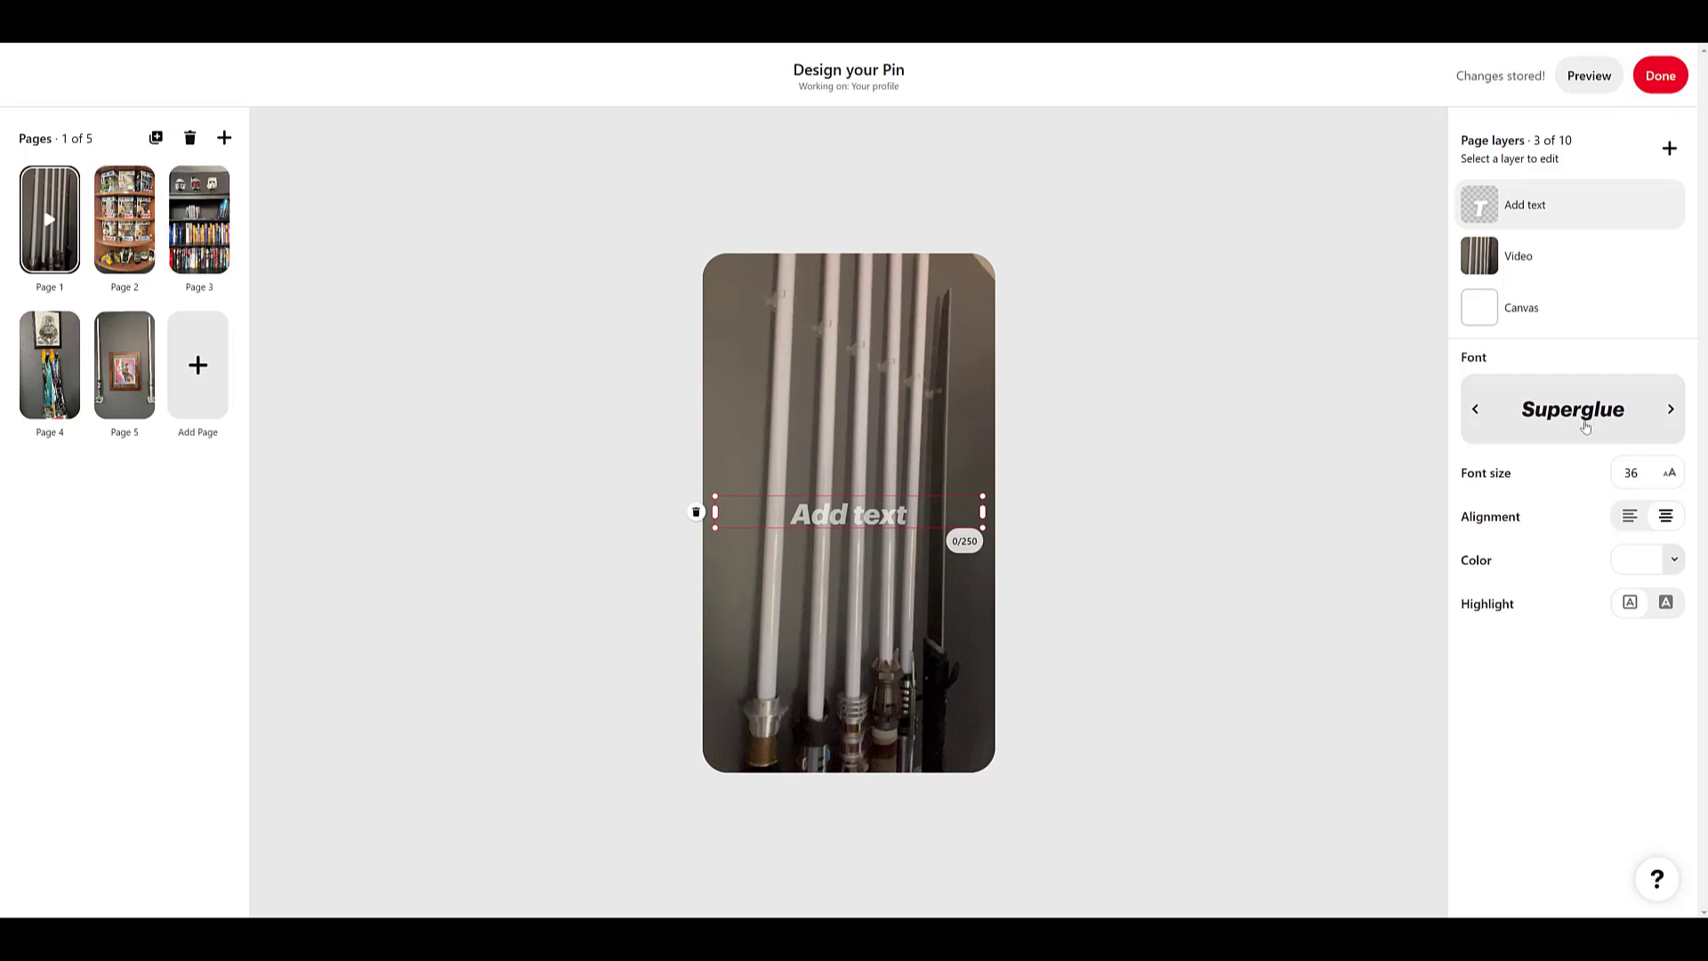
{"action": "type", "text": "Lightsaber wall!"}
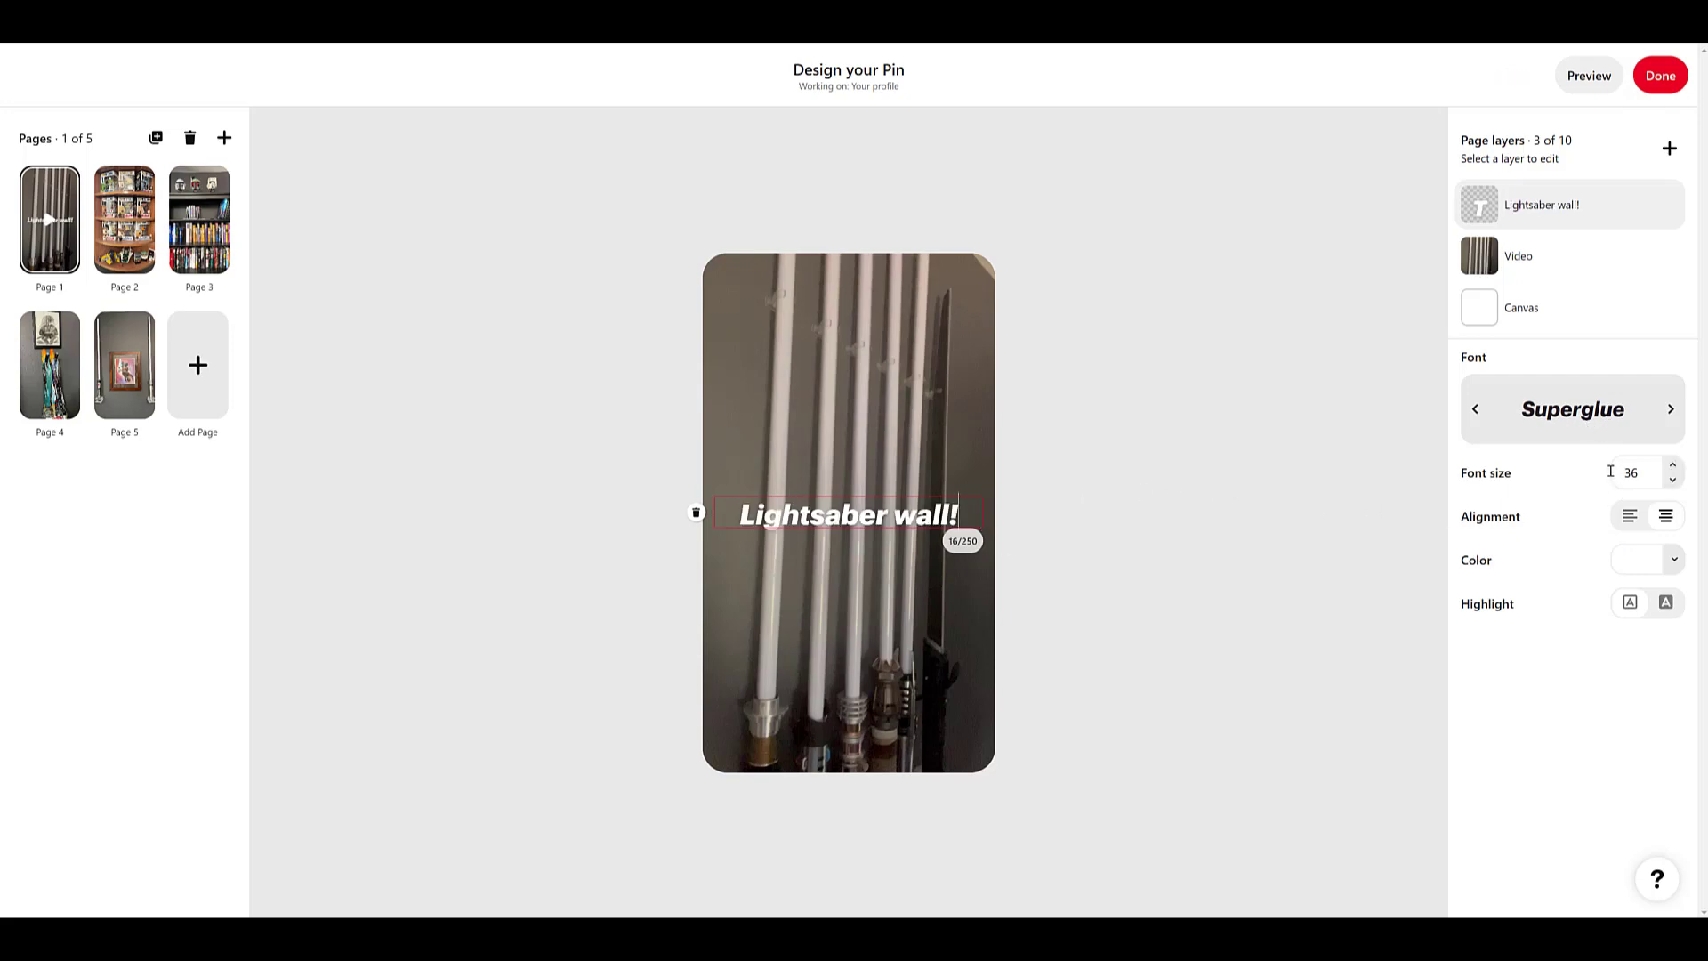
{"action": "left_click", "coordinate": [1652, 560]}
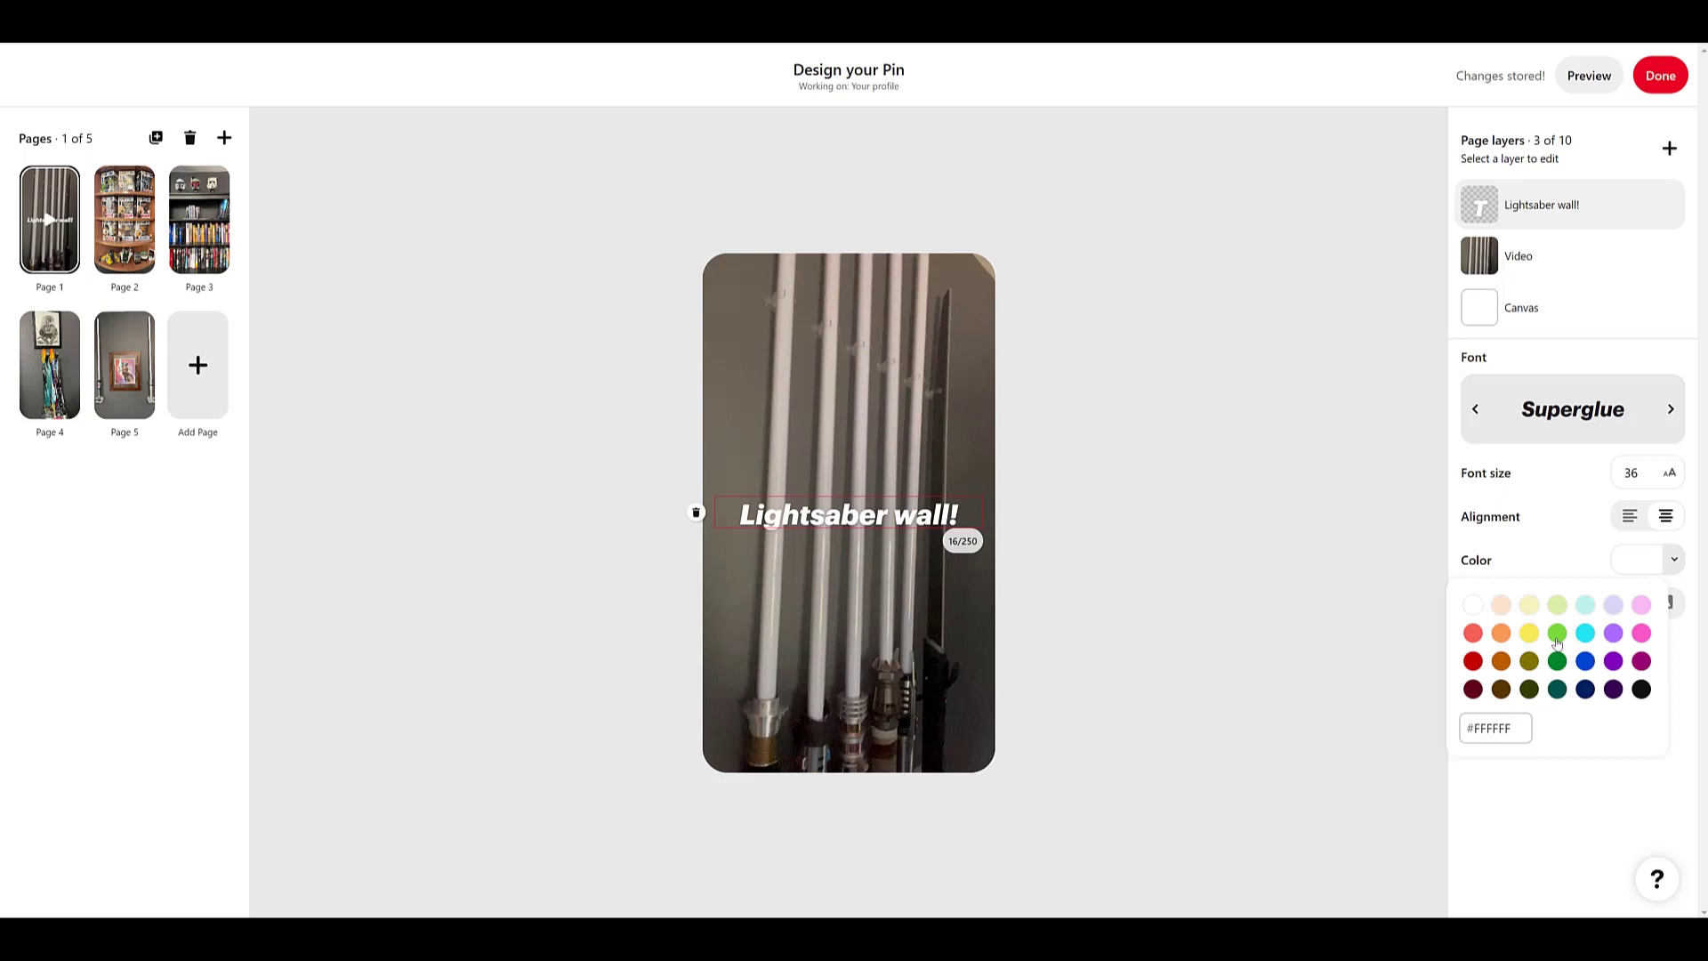
{"action": "left_click", "coordinate": [1556, 637]}
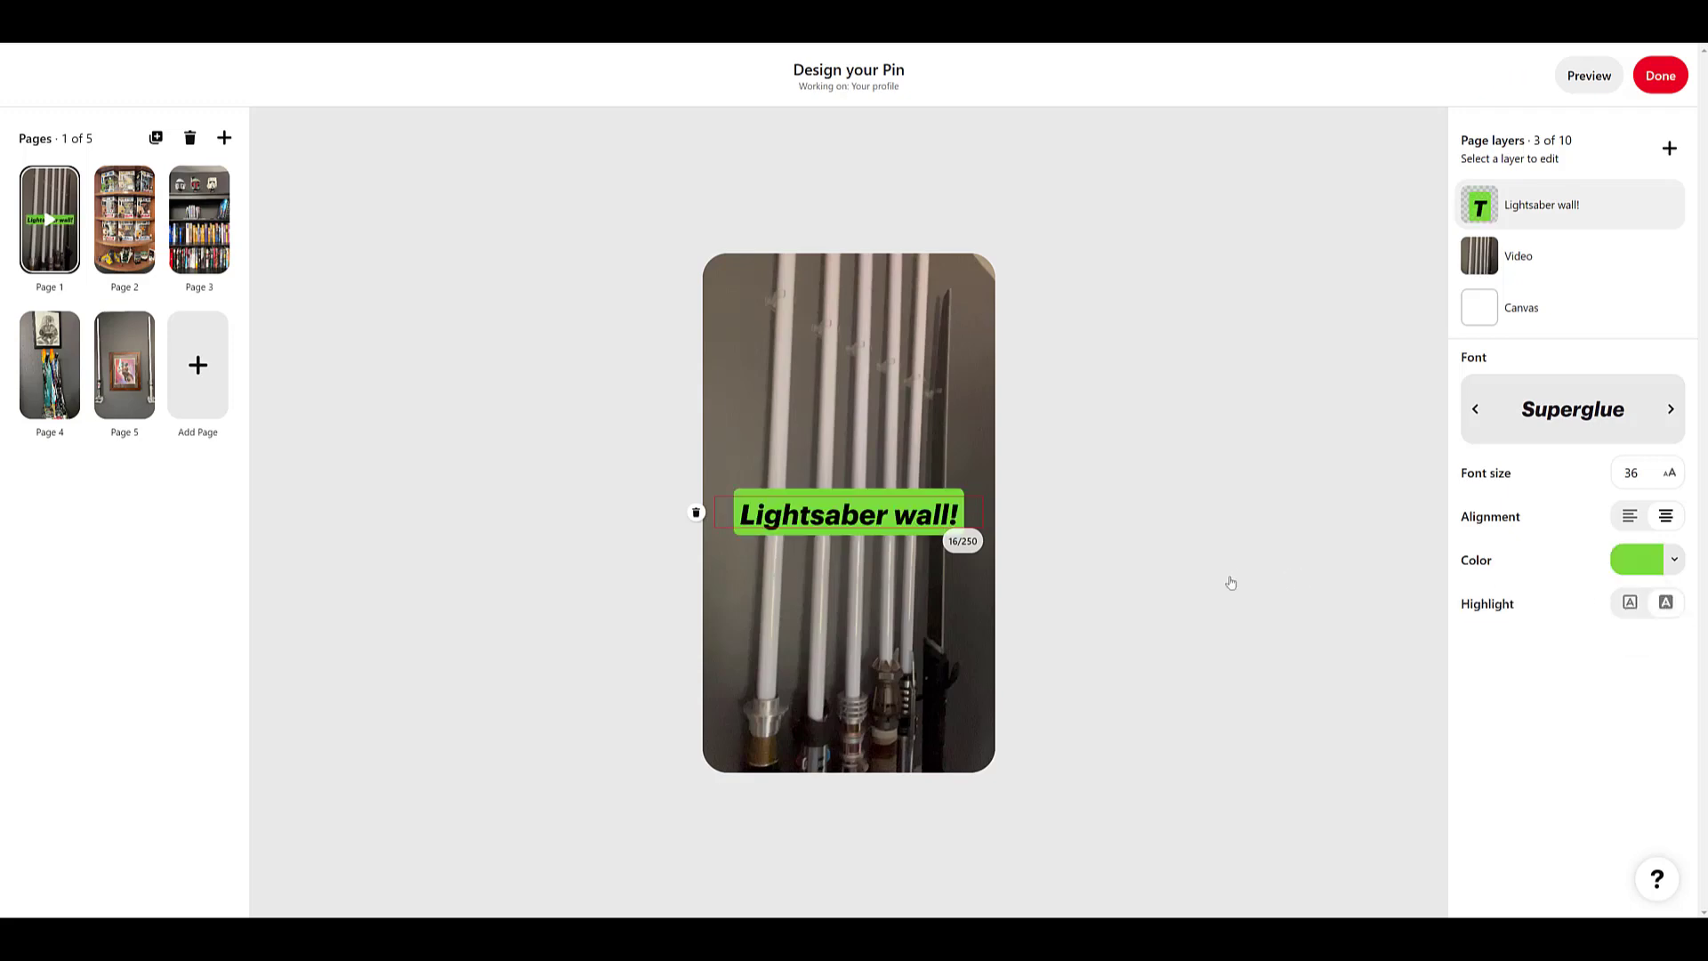
- Try a landscape canvas on the Funko Pop shelf page and reposition its image to frame the upper shelf
{"action": "left_click", "coordinate": [113, 226]}
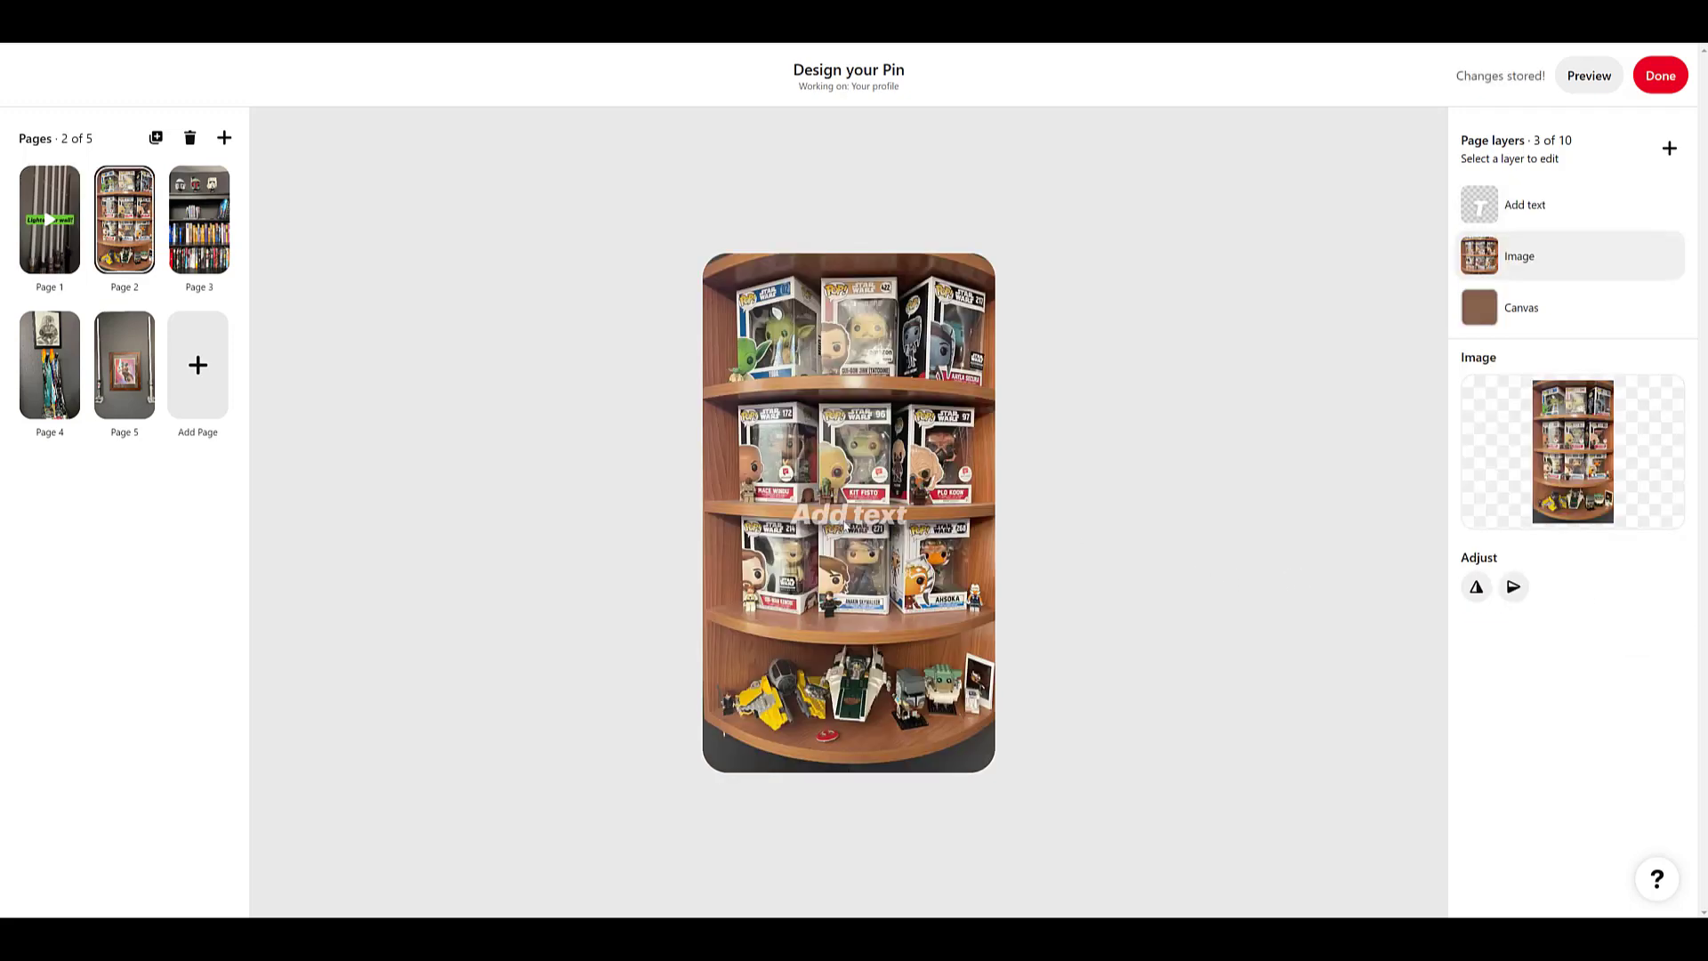
{"action": "left_click", "coordinate": [1552, 316]}
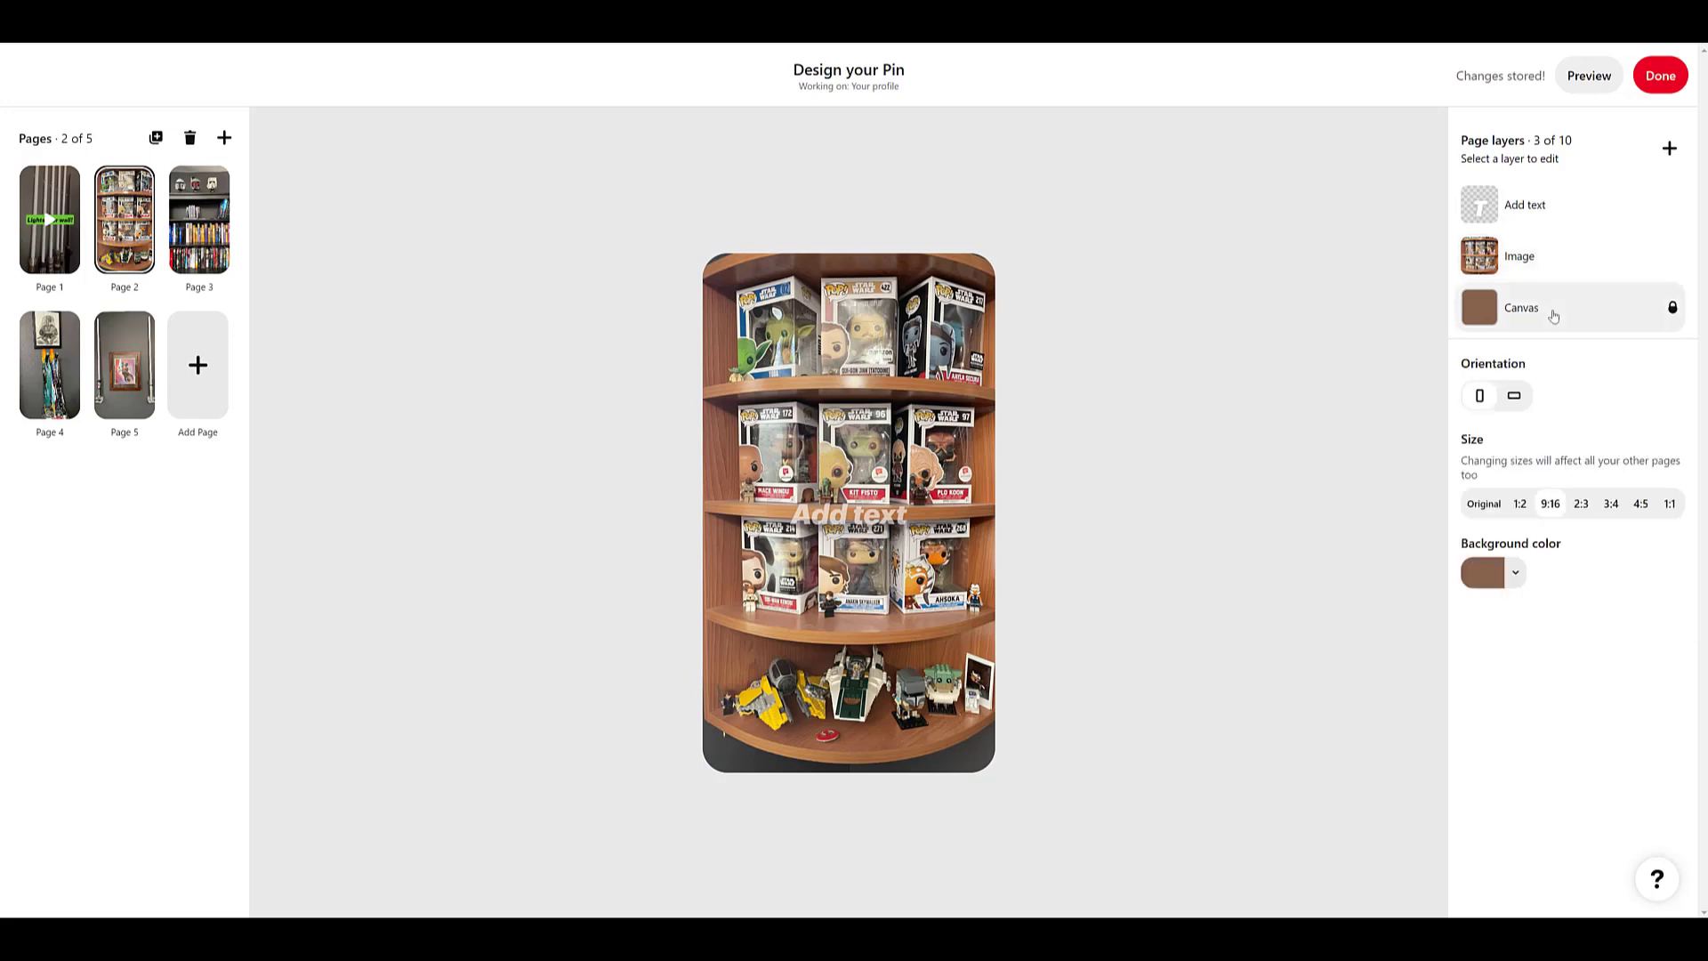
{"action": "left_click", "coordinate": [1515, 396]}
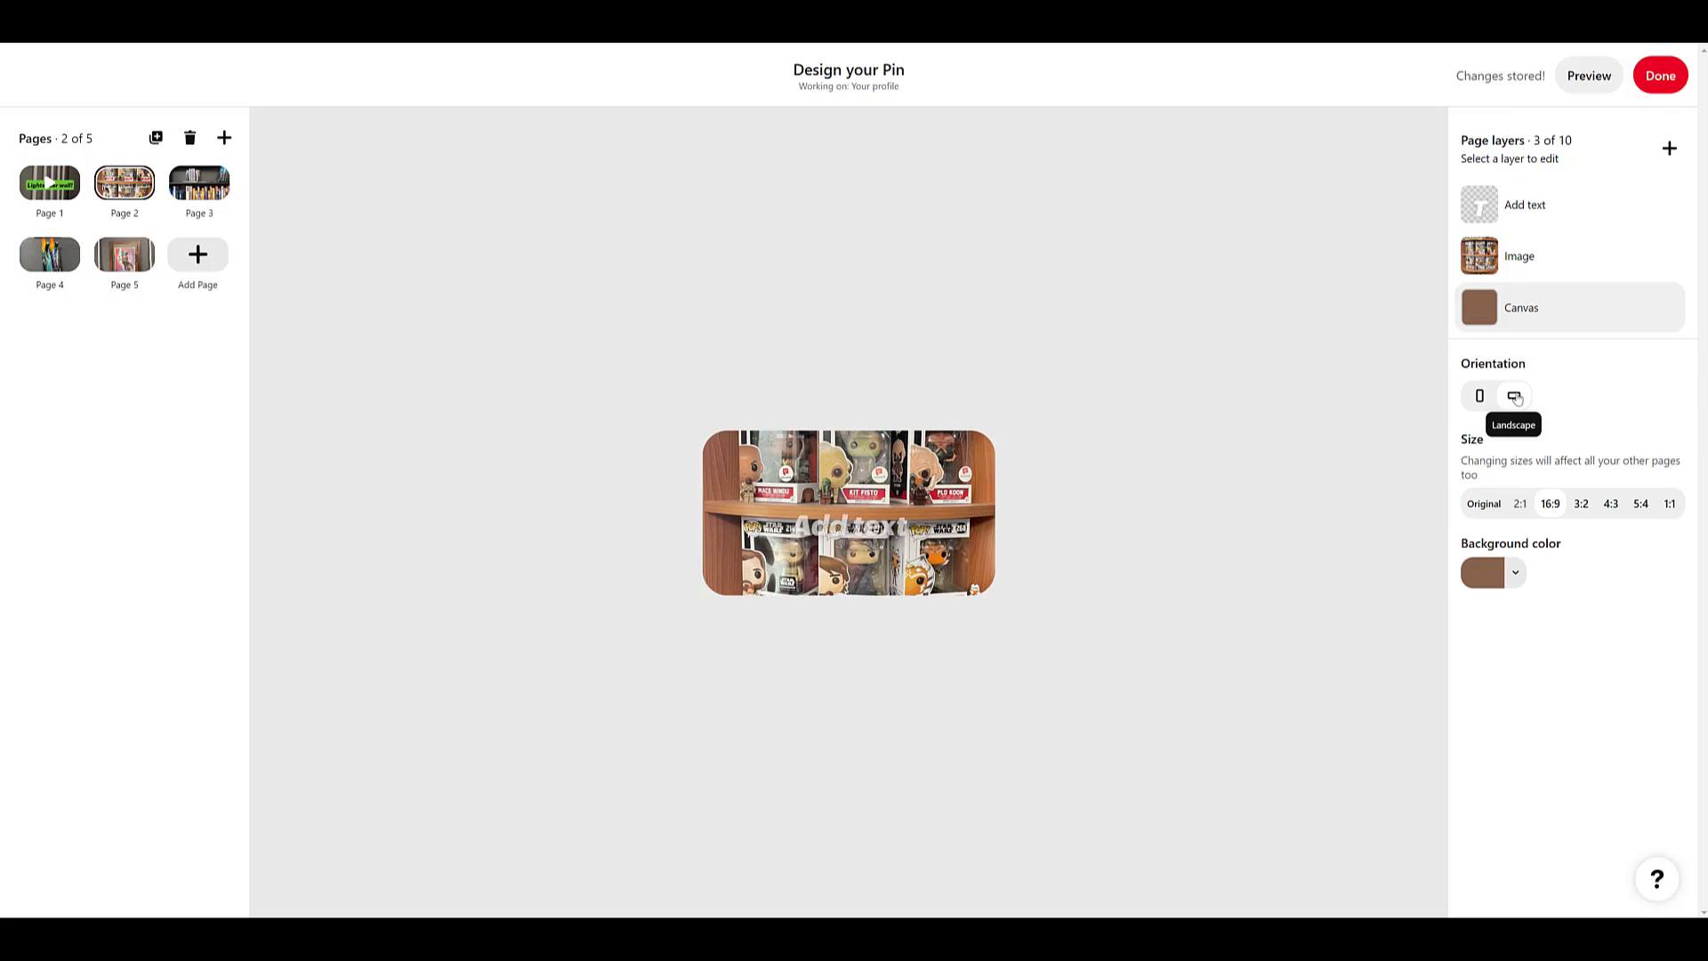
{"action": "left_click_drag", "start_coordinate": [774, 445], "coordinate": [760, 601]}
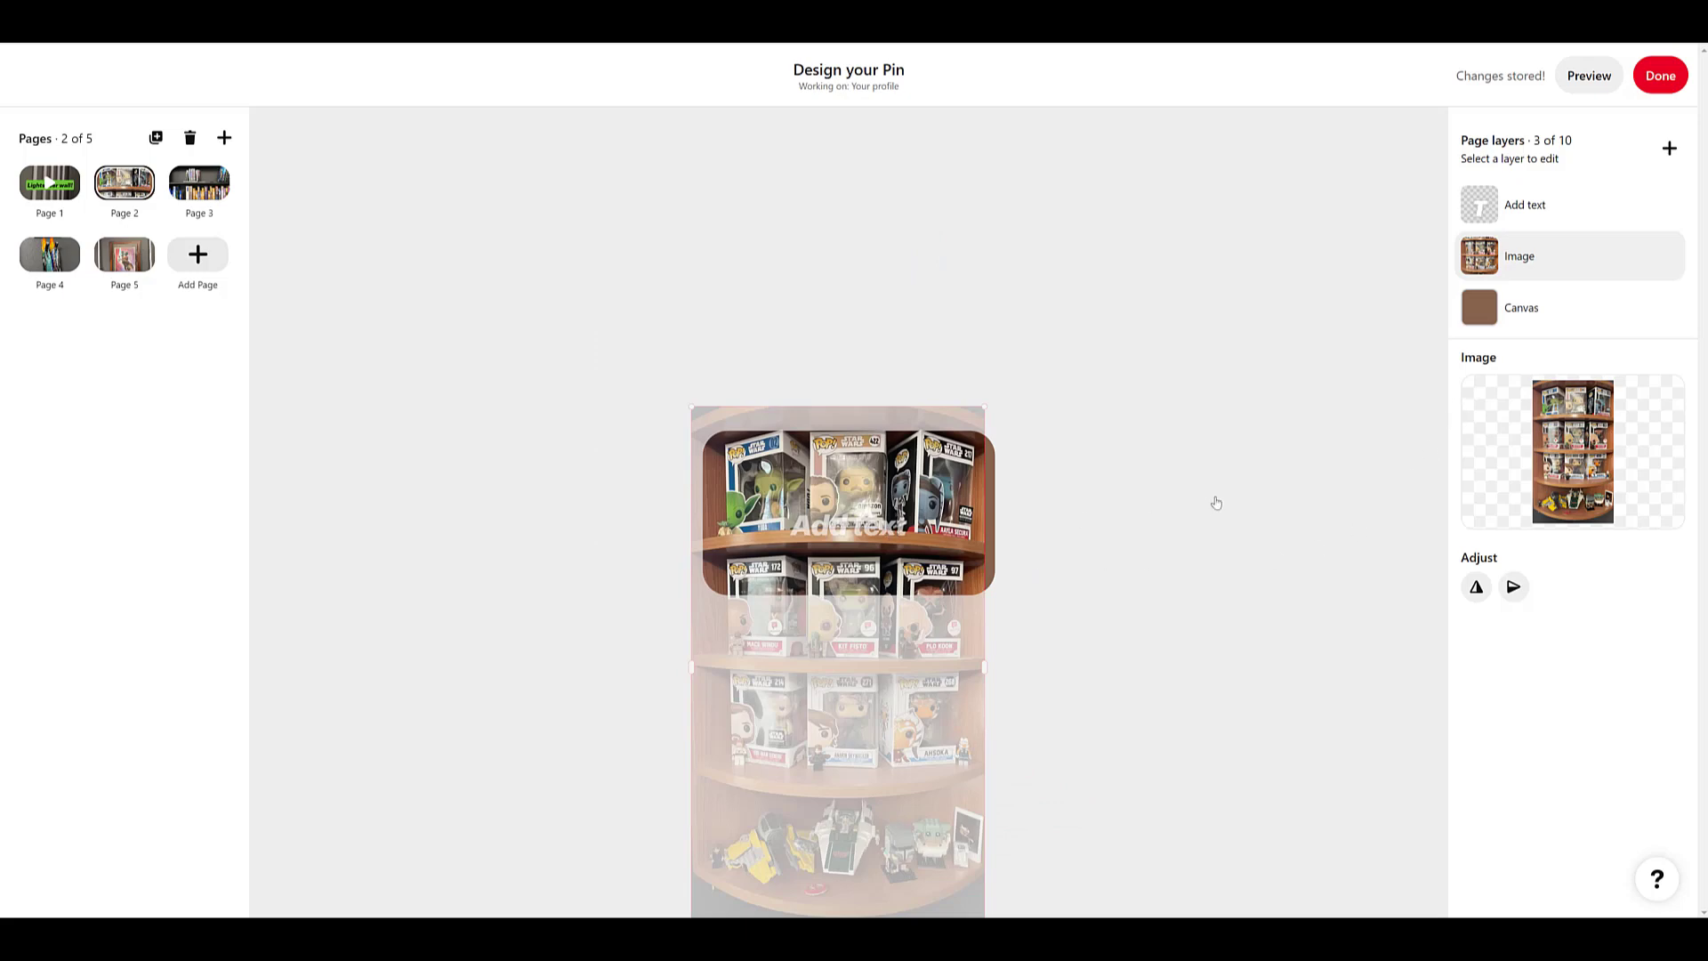
{"action": "left_click", "coordinate": [1081, 417]}
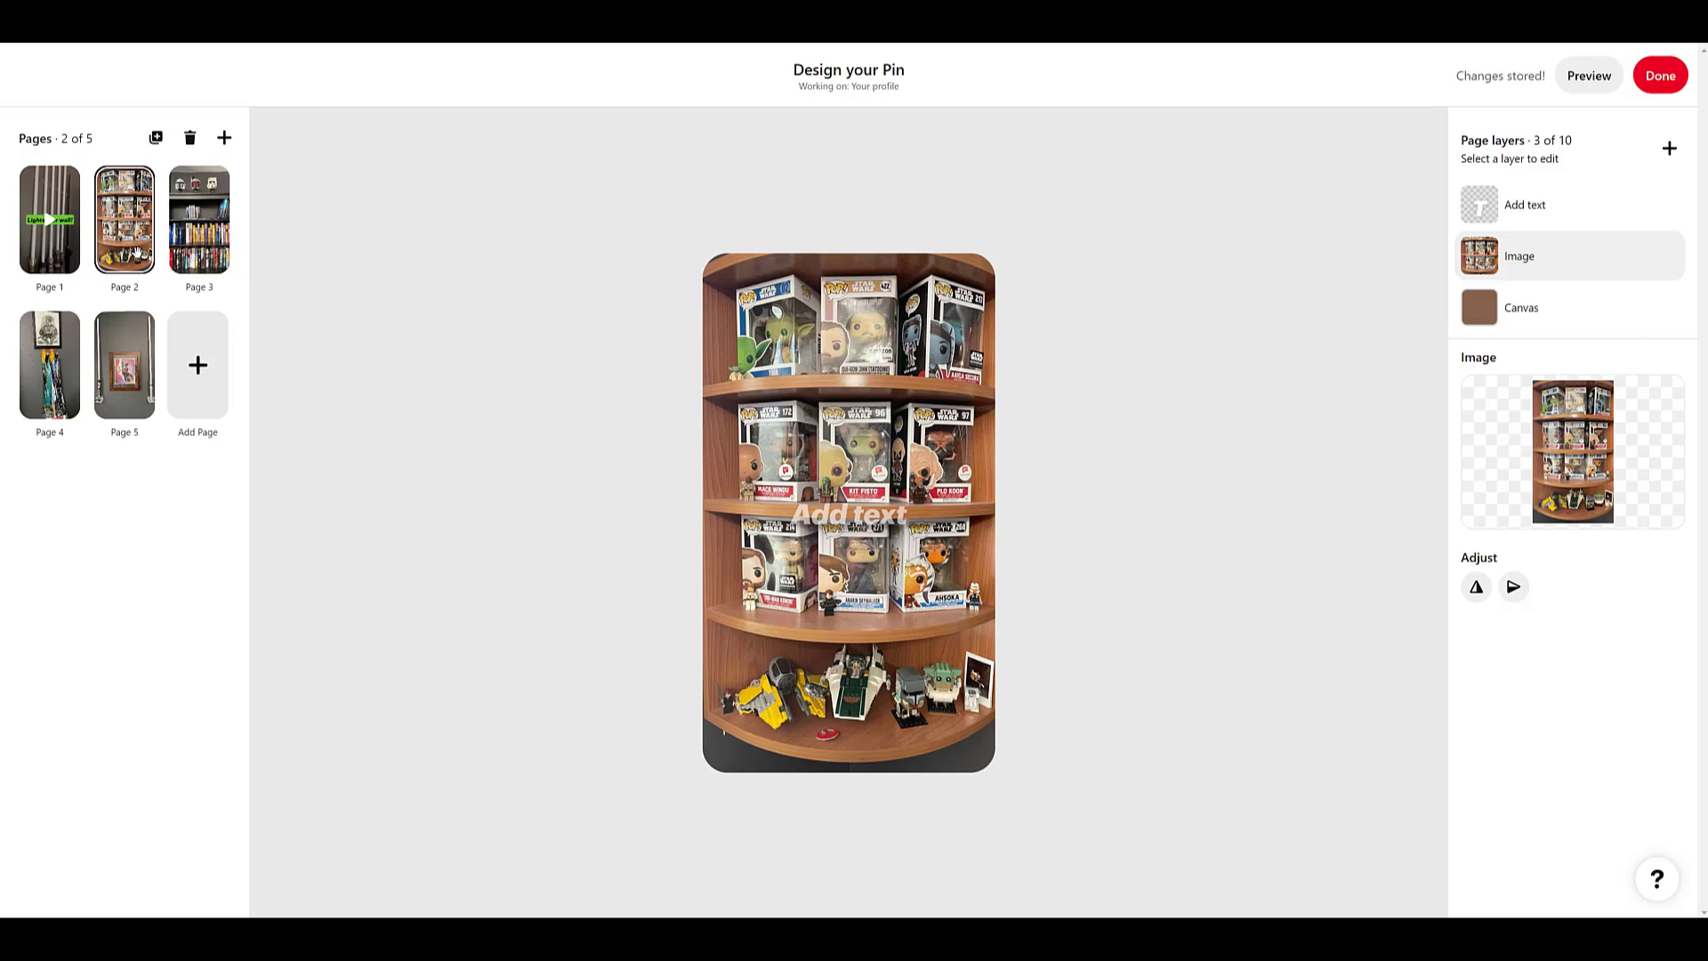
- Check the pages in the mobile device preview, and finish and publish the Idea Pin
{"action": "left_click", "coordinate": [1581, 82]}
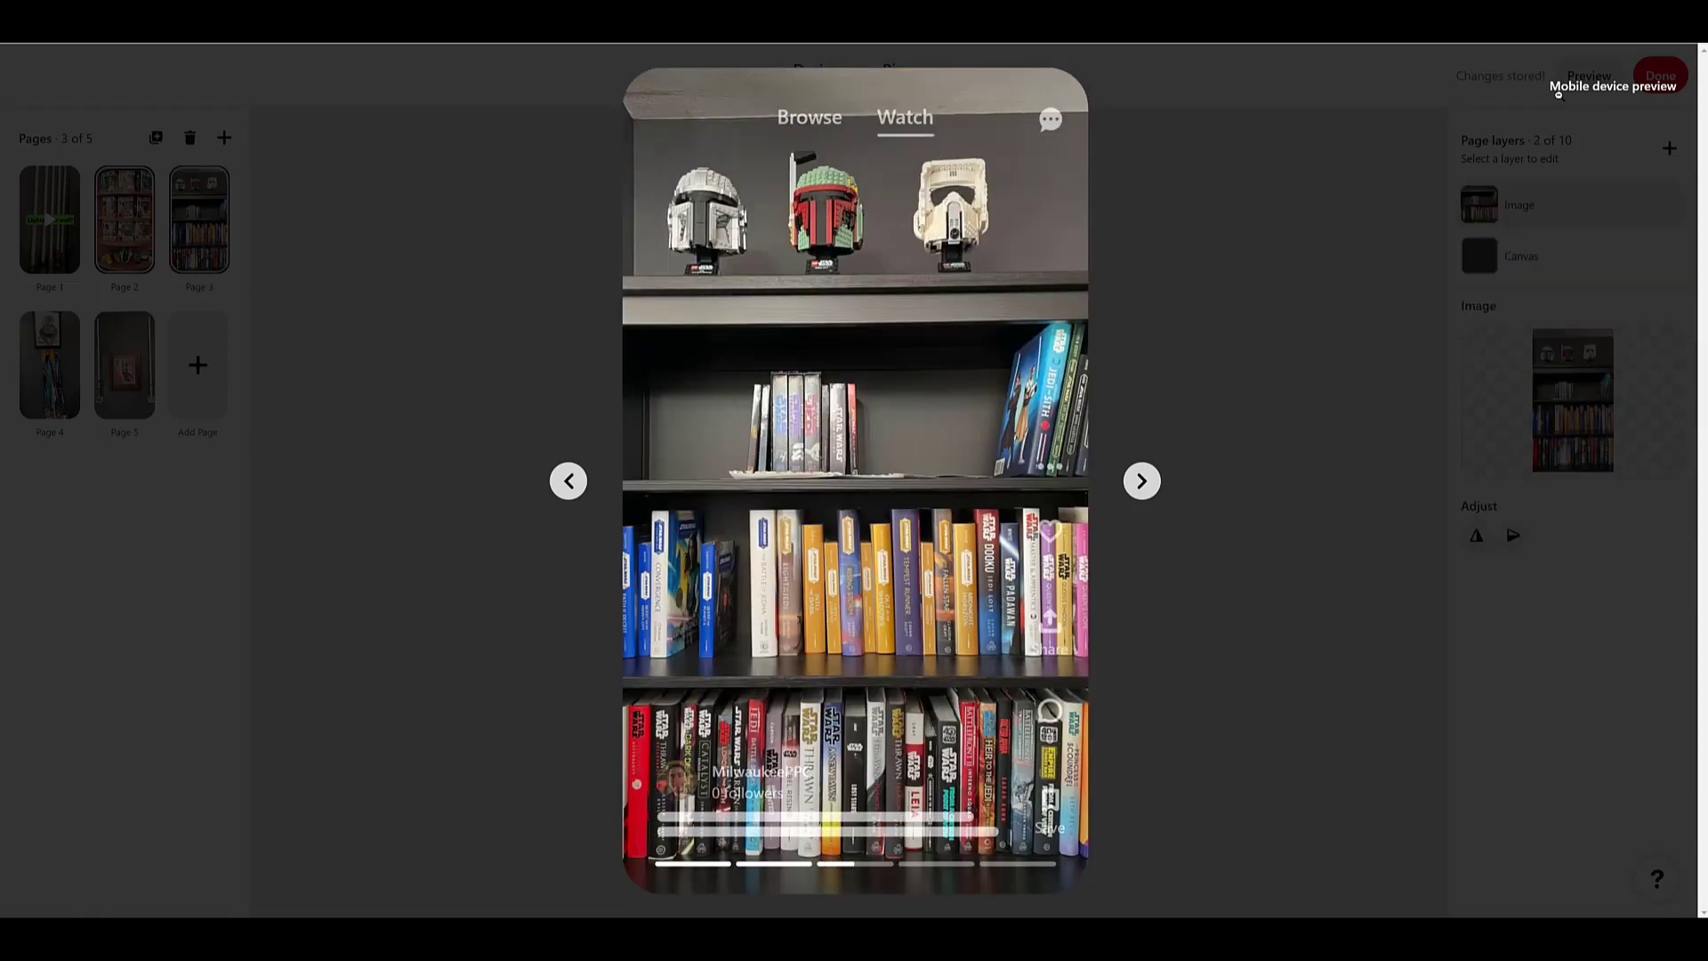
{"action": "key", "text": "Right"}
{"action": "key", "text": "Right"}
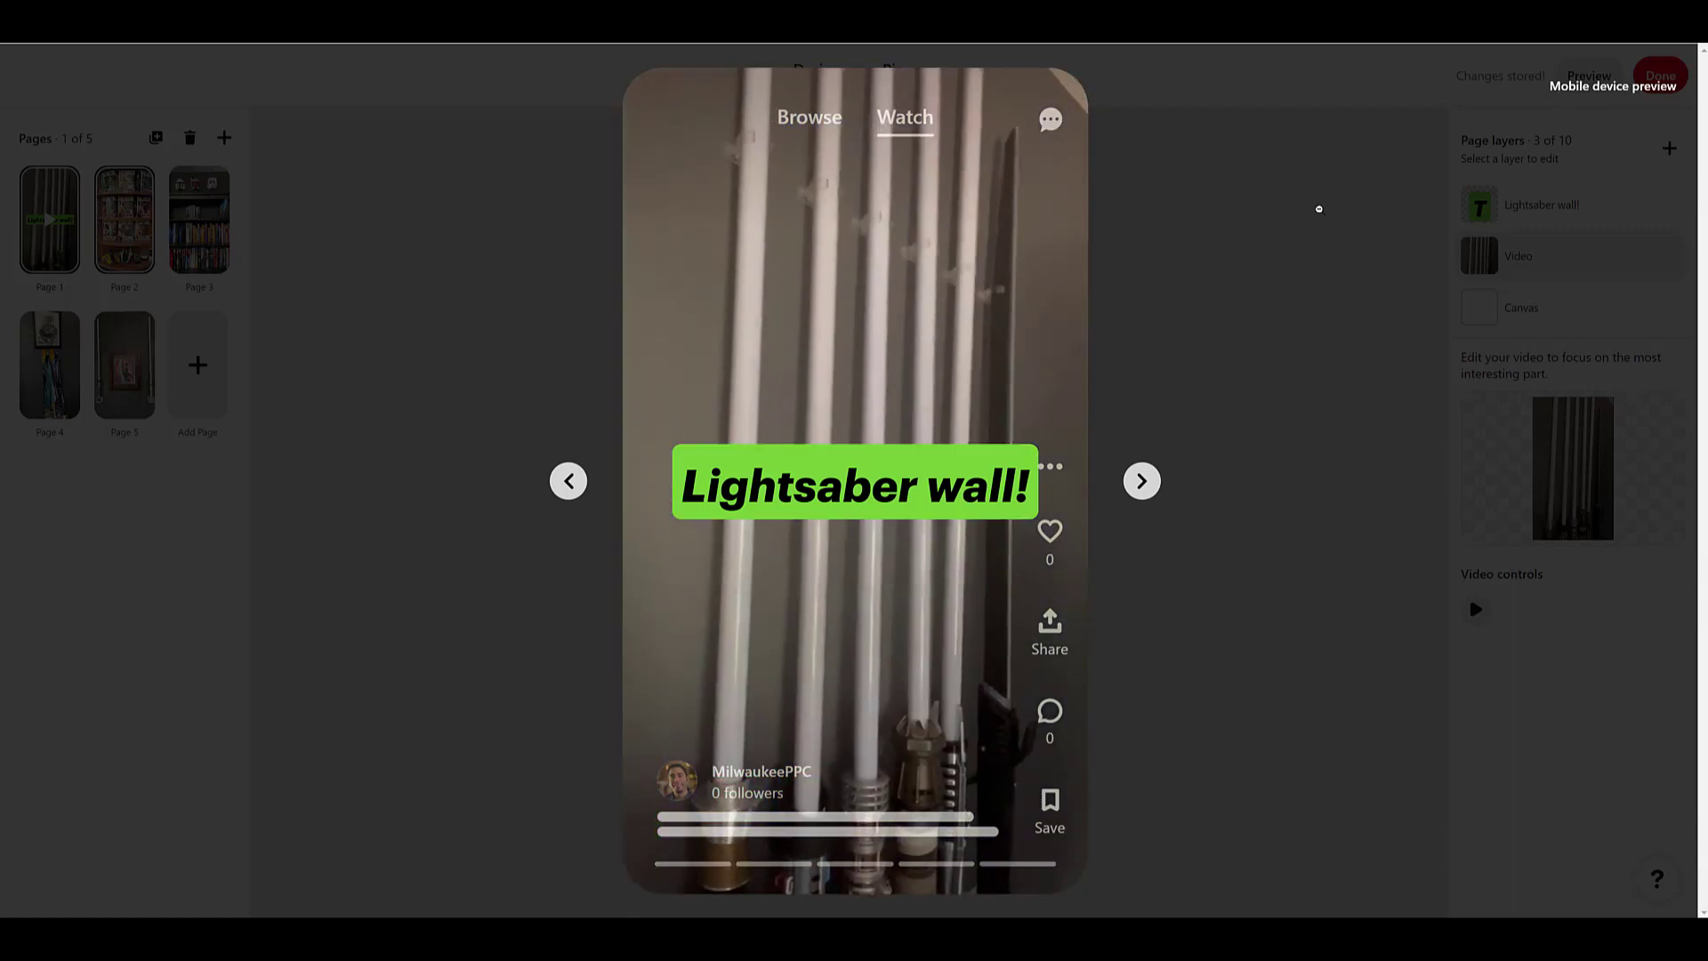
{"action": "left_click", "coordinate": [1274, 453]}
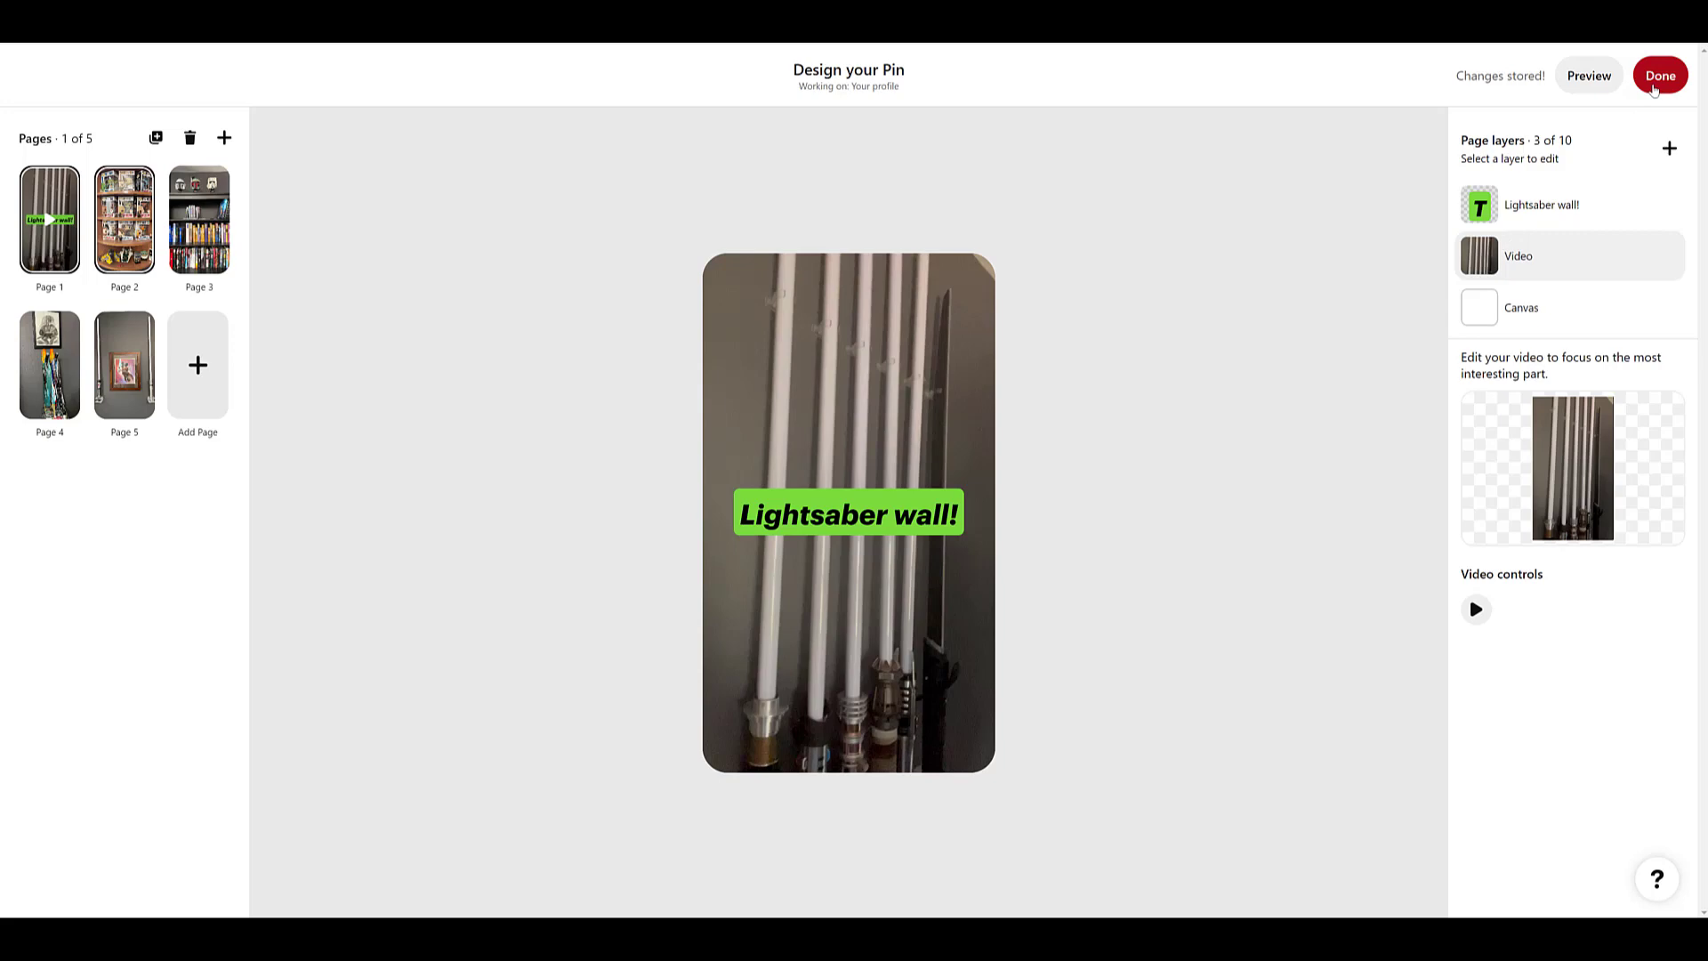
{"action": "left_click", "coordinate": [1653, 85]}
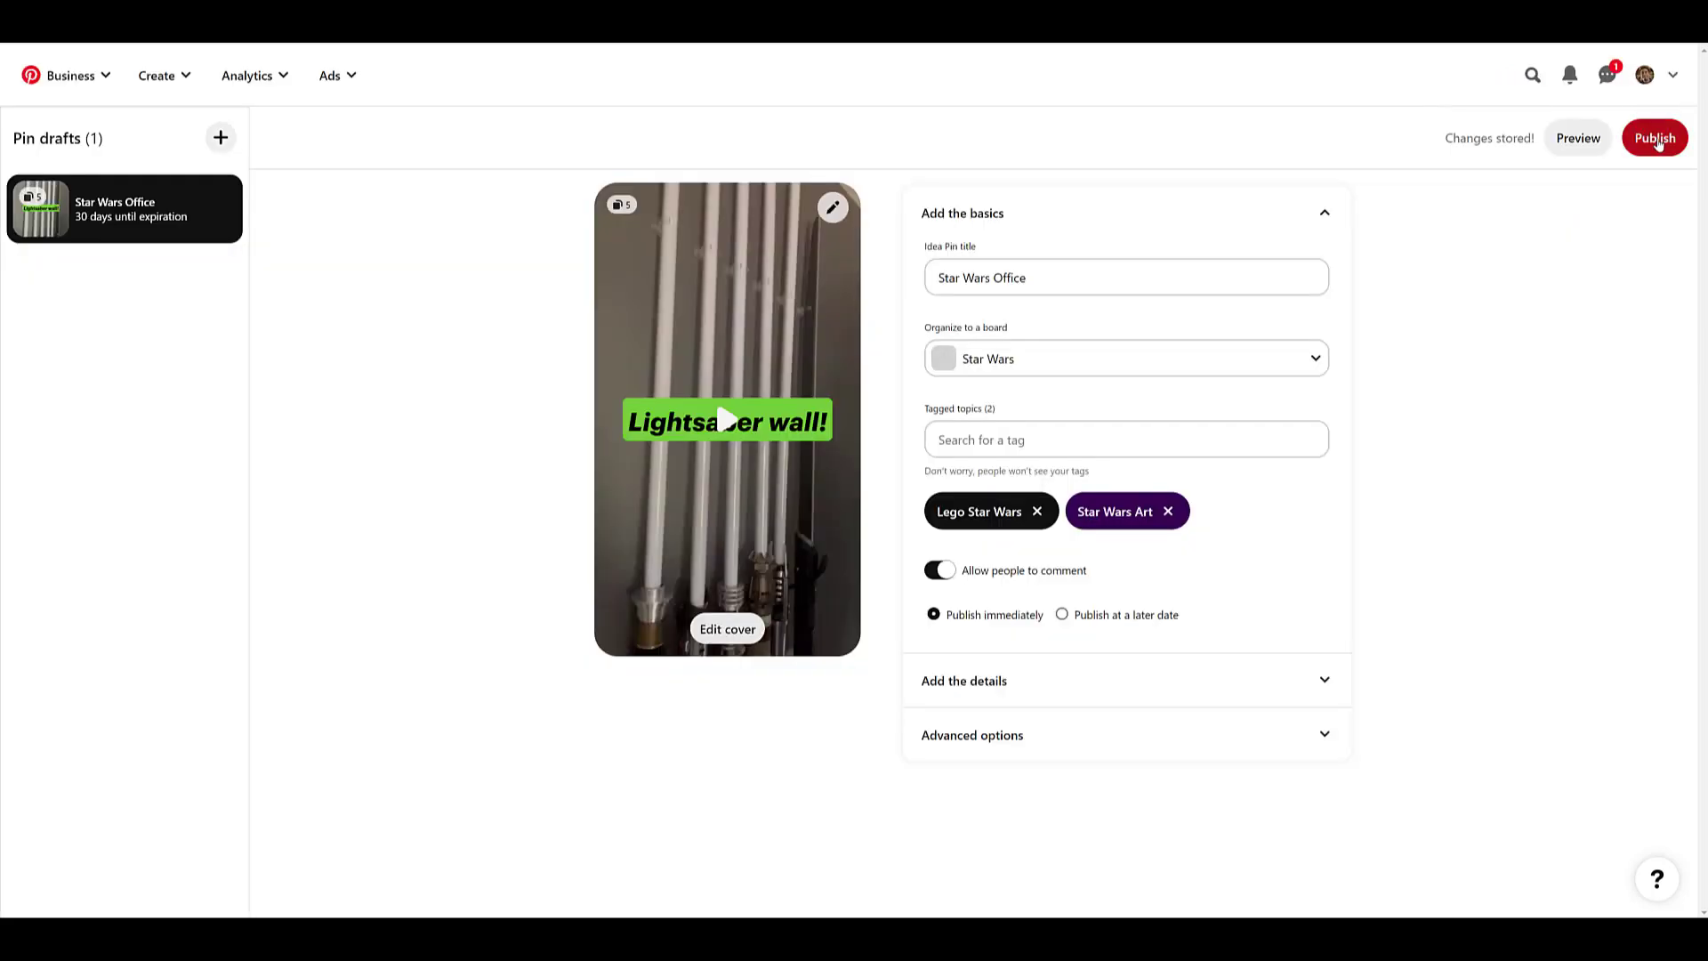
{"action": "left_click", "coordinate": [1654, 138]}
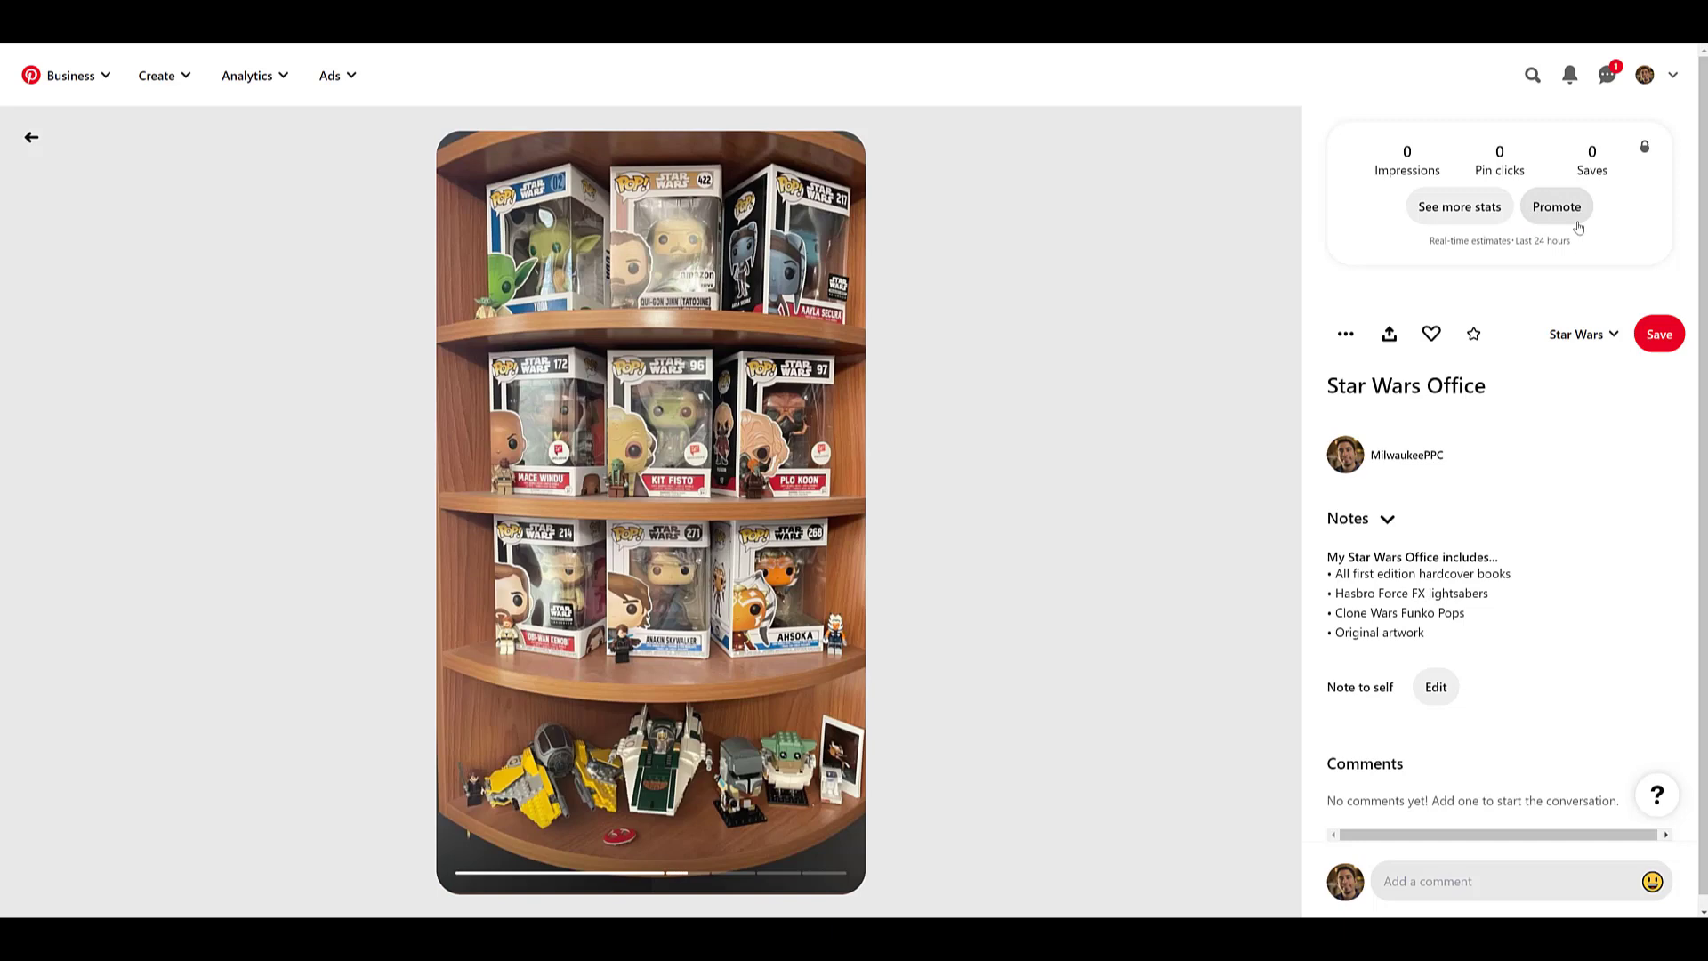
- Start creating a new ad campaign in manual campaign mode
{"action": "left_click", "coordinate": [353, 79]}
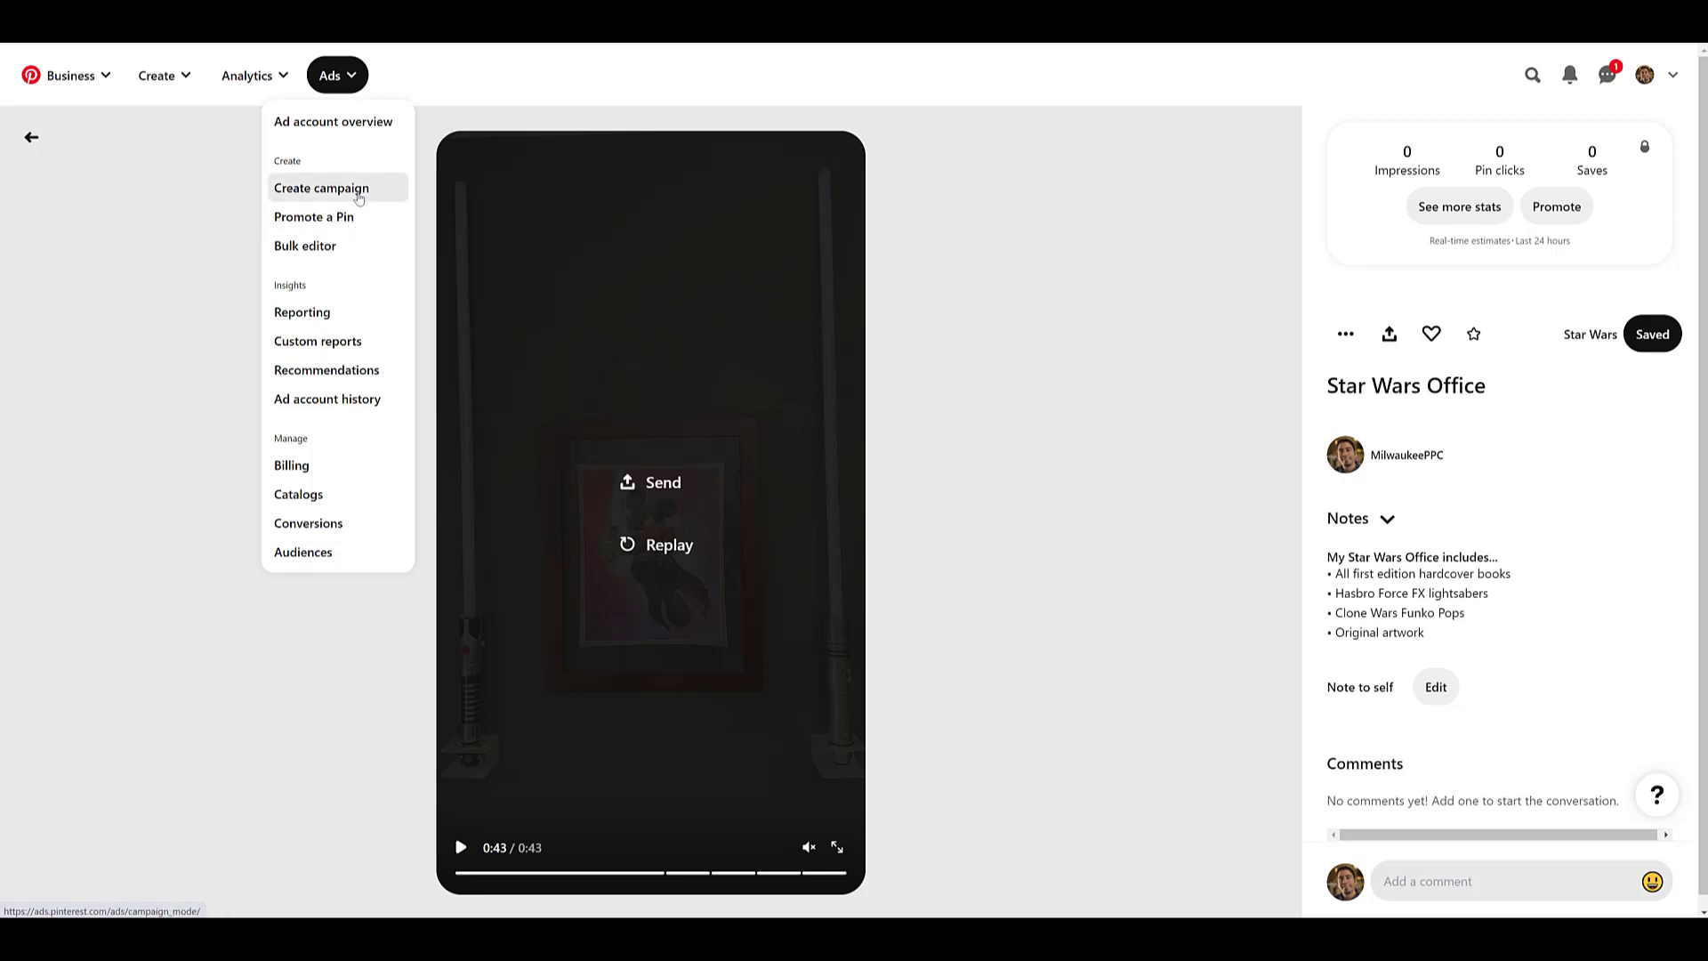
{"action": "left_click", "coordinate": [360, 197]}
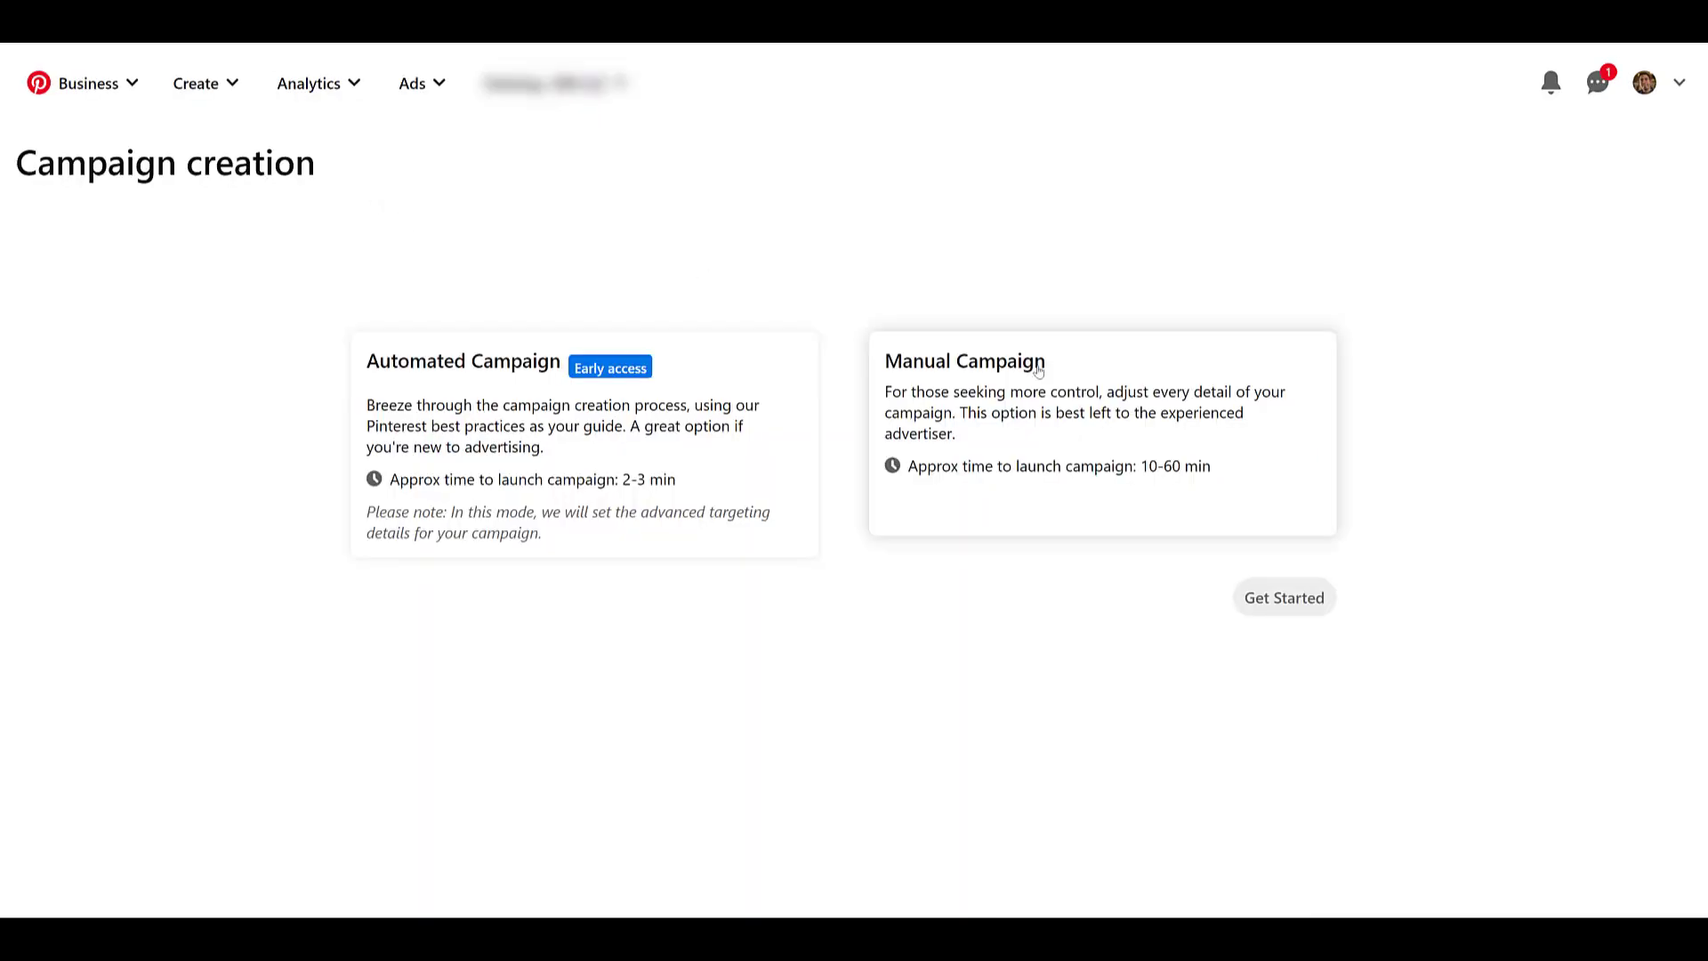
{"action": "left_click", "coordinate": [1101, 402]}
{"action": "left_click", "coordinate": [1285, 598]}
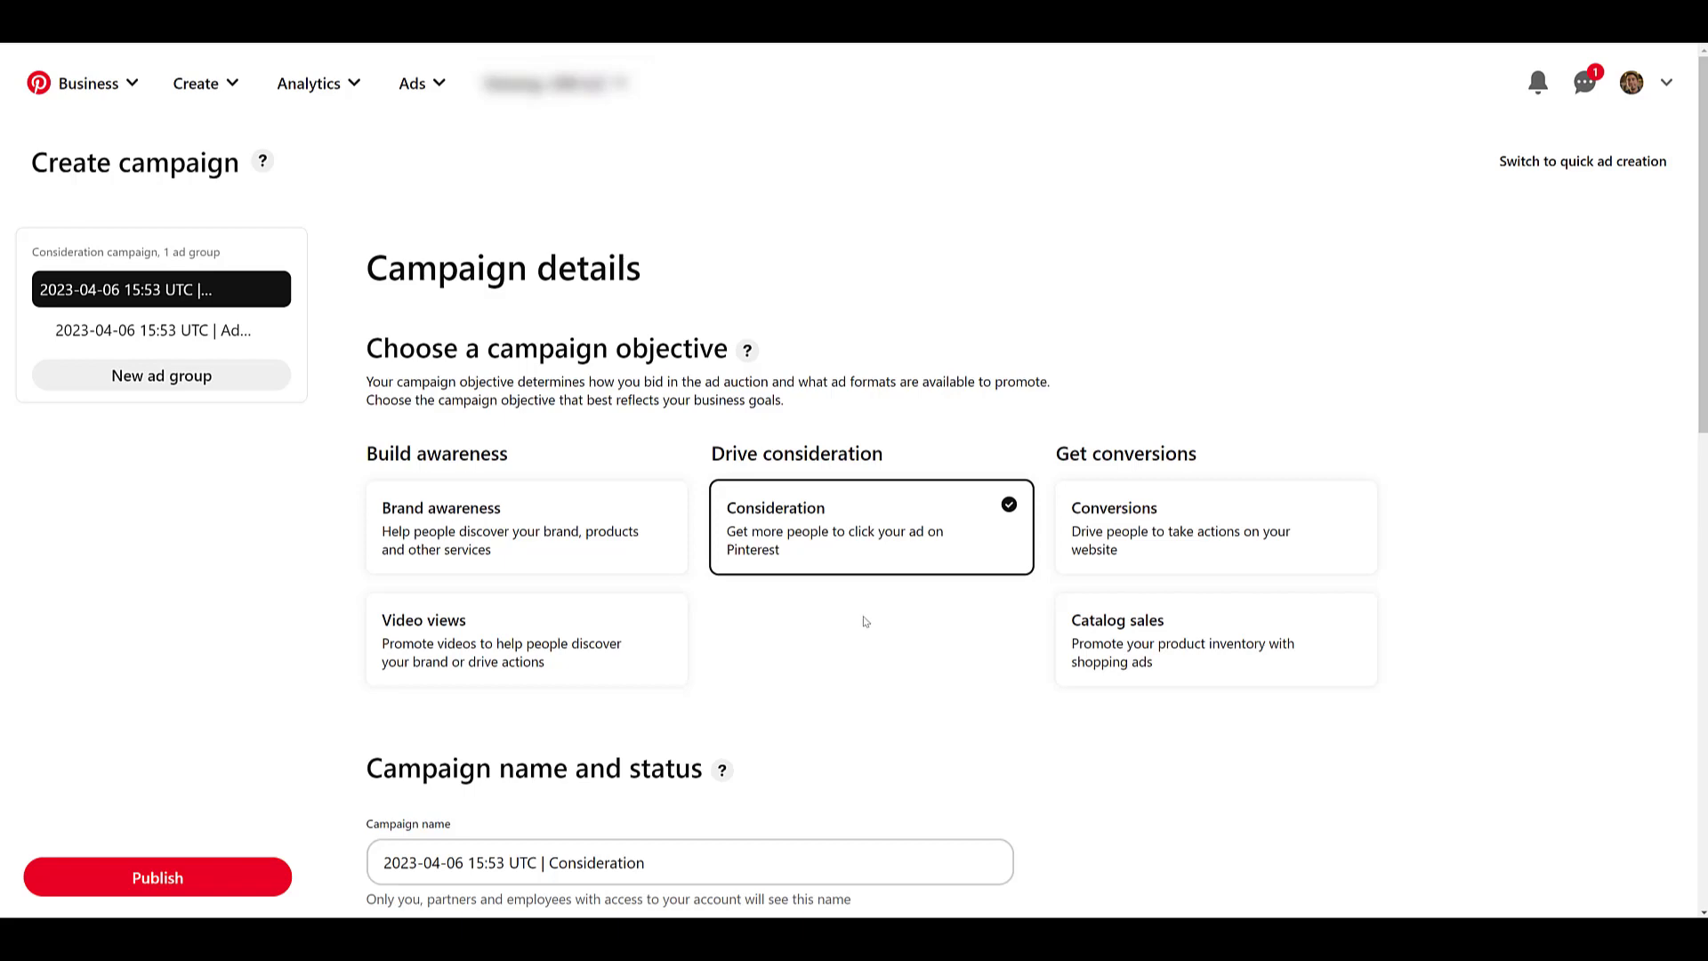
- Set the campaign's daily budget to 20 USD and continue to the ad group details
{"action": "scroll", "coordinate": [863, 622], "scroll_direction": "down", "scroll_amount": 10}
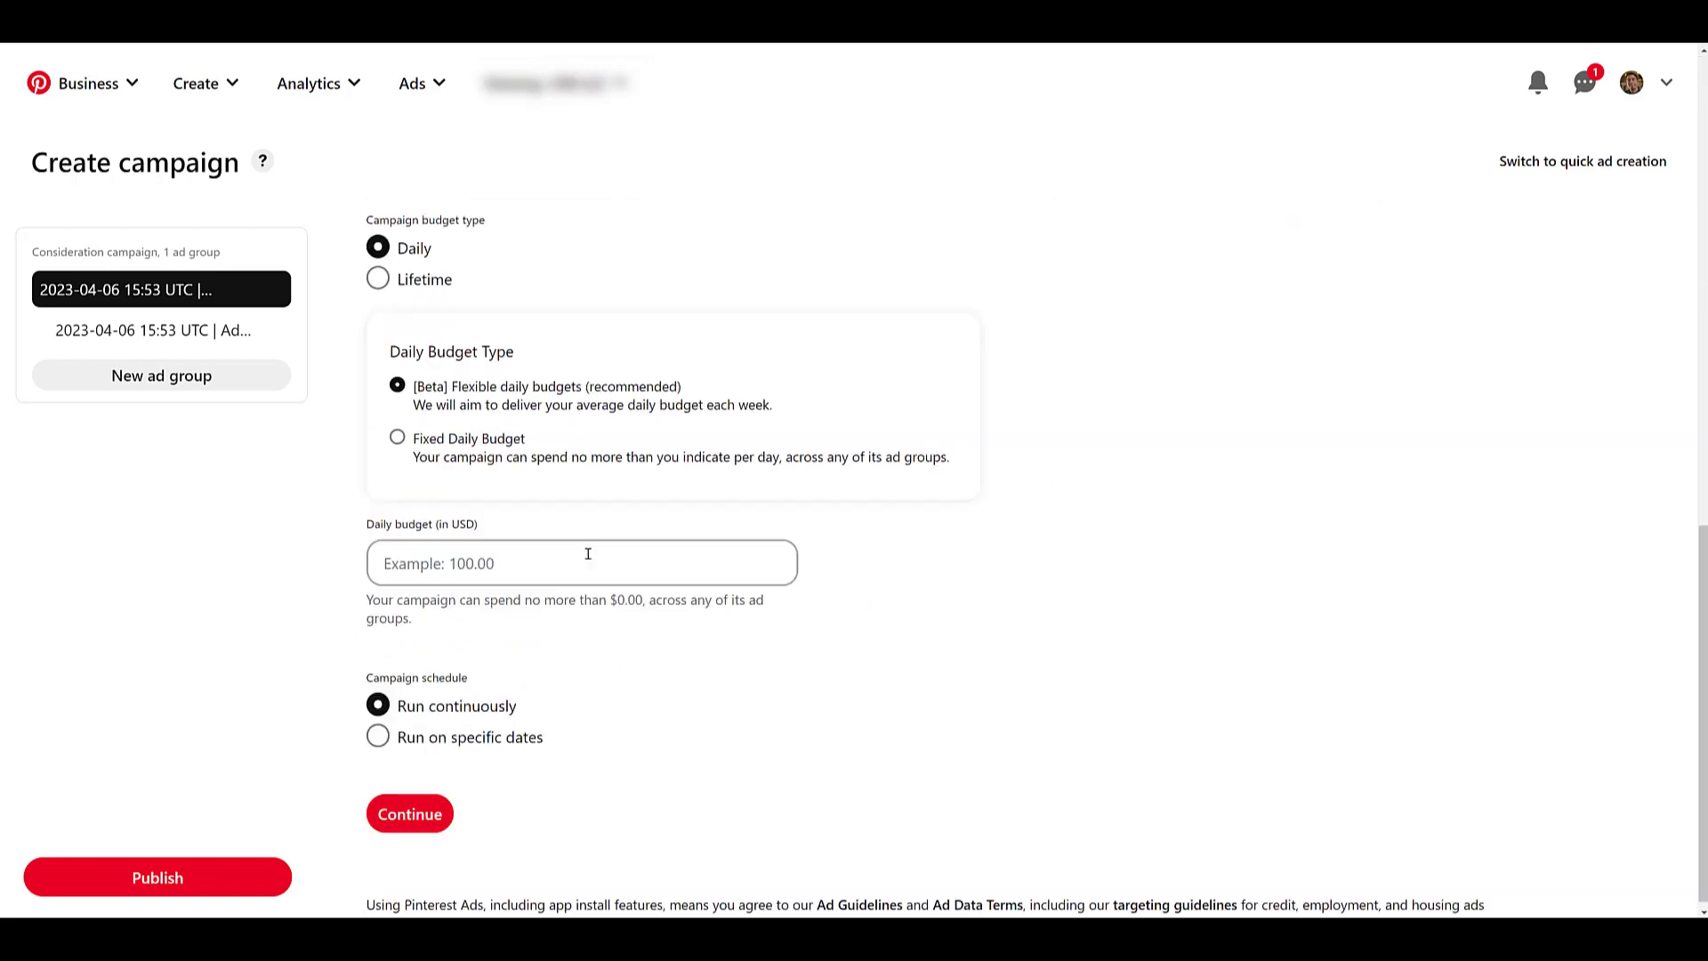
{"action": "left_click", "coordinate": [588, 553]}
{"action": "type", "text": "20"}
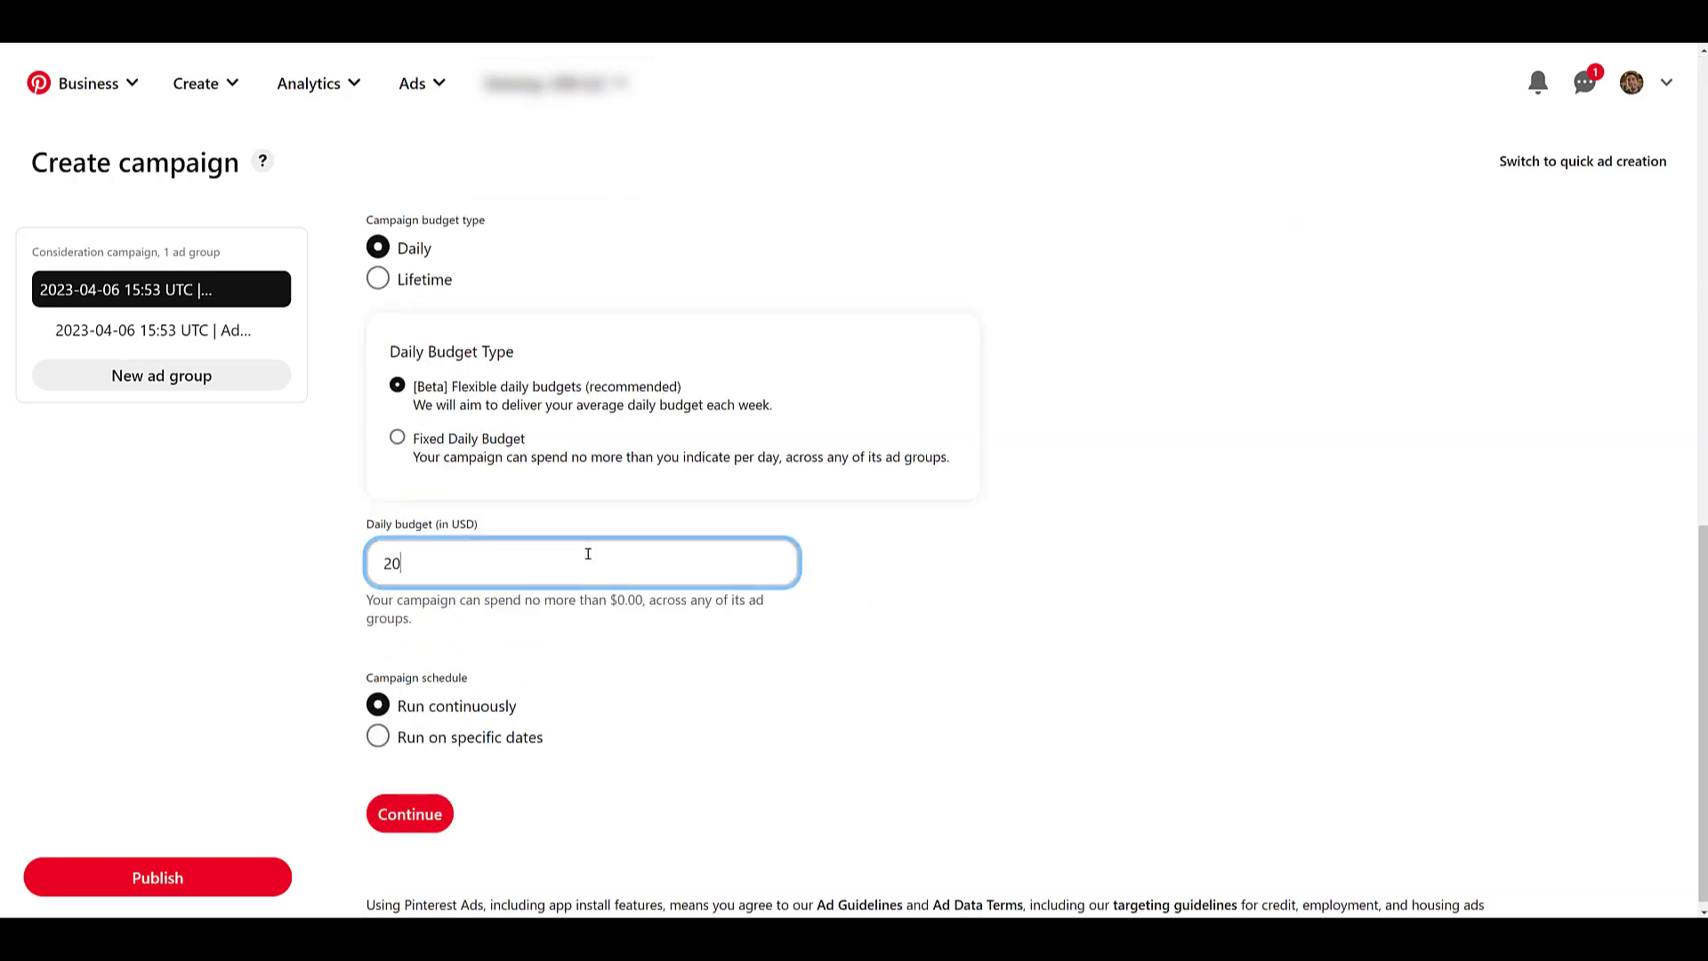
{"action": "scroll", "coordinate": [646, 564], "scroll_direction": "down", "scroll_amount": 1}
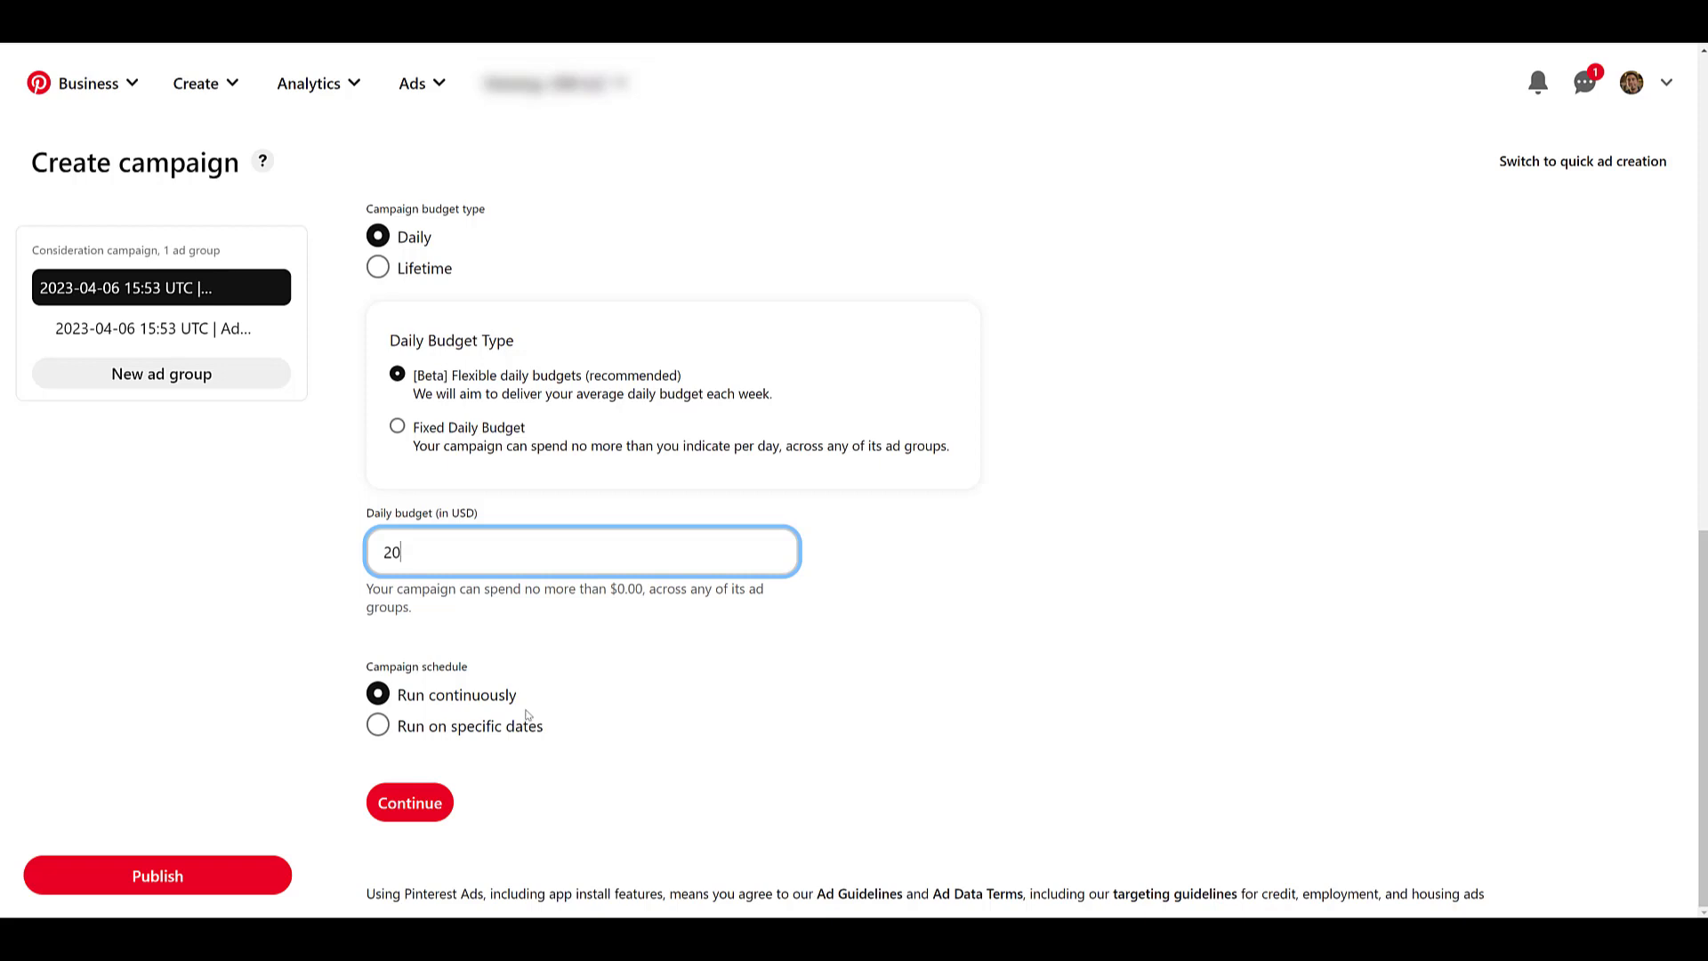
{"action": "left_click", "coordinate": [412, 805]}
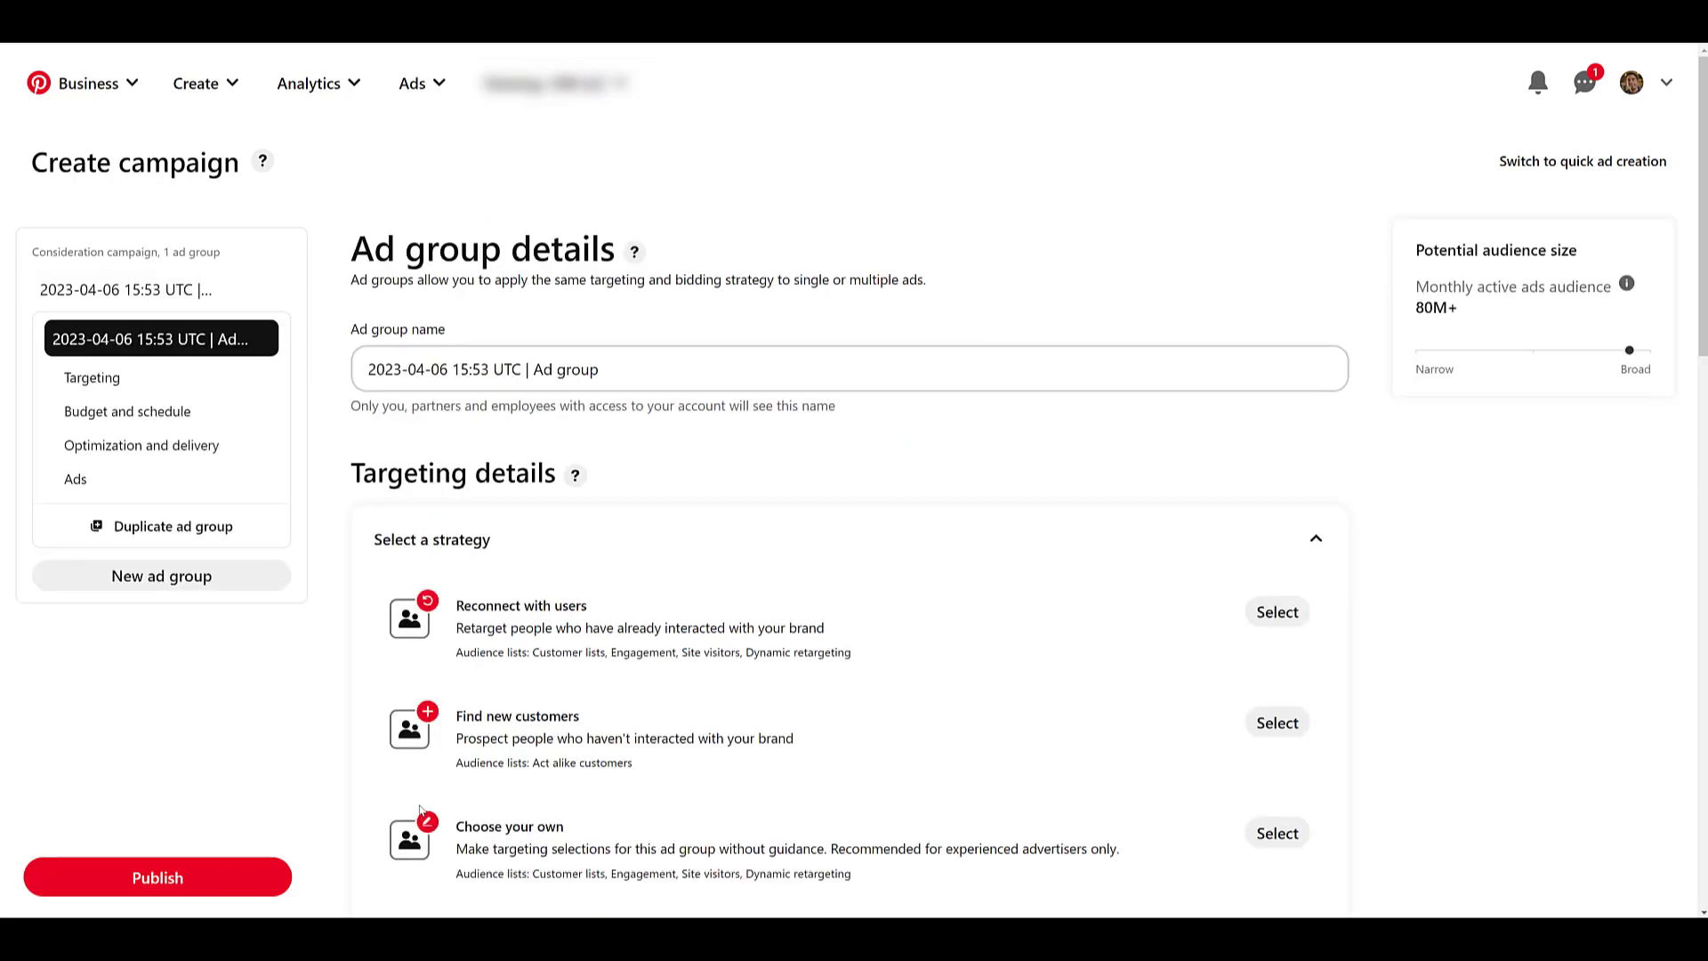
- Select "Choose your own" as the ad group's targeting strategy
{"action": "scroll", "coordinate": [898, 424], "scroll_direction": "down", "scroll_amount": 1}
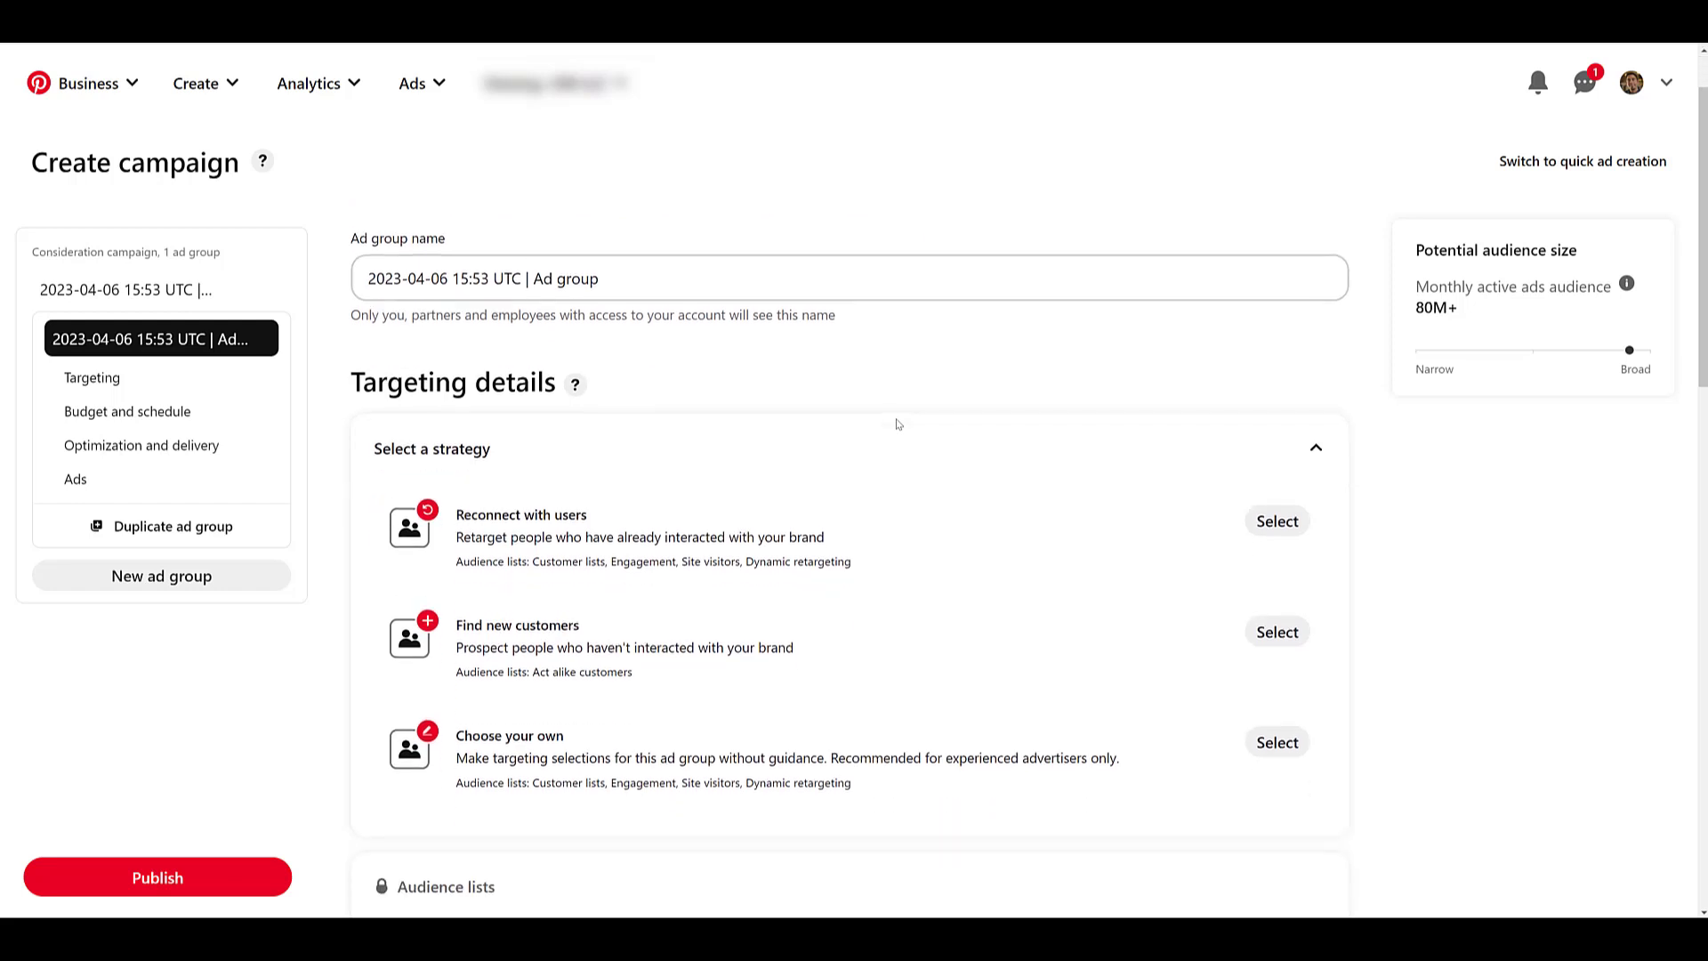
{"action": "scroll", "coordinate": [897, 424], "scroll_direction": "down", "scroll_amount": 2}
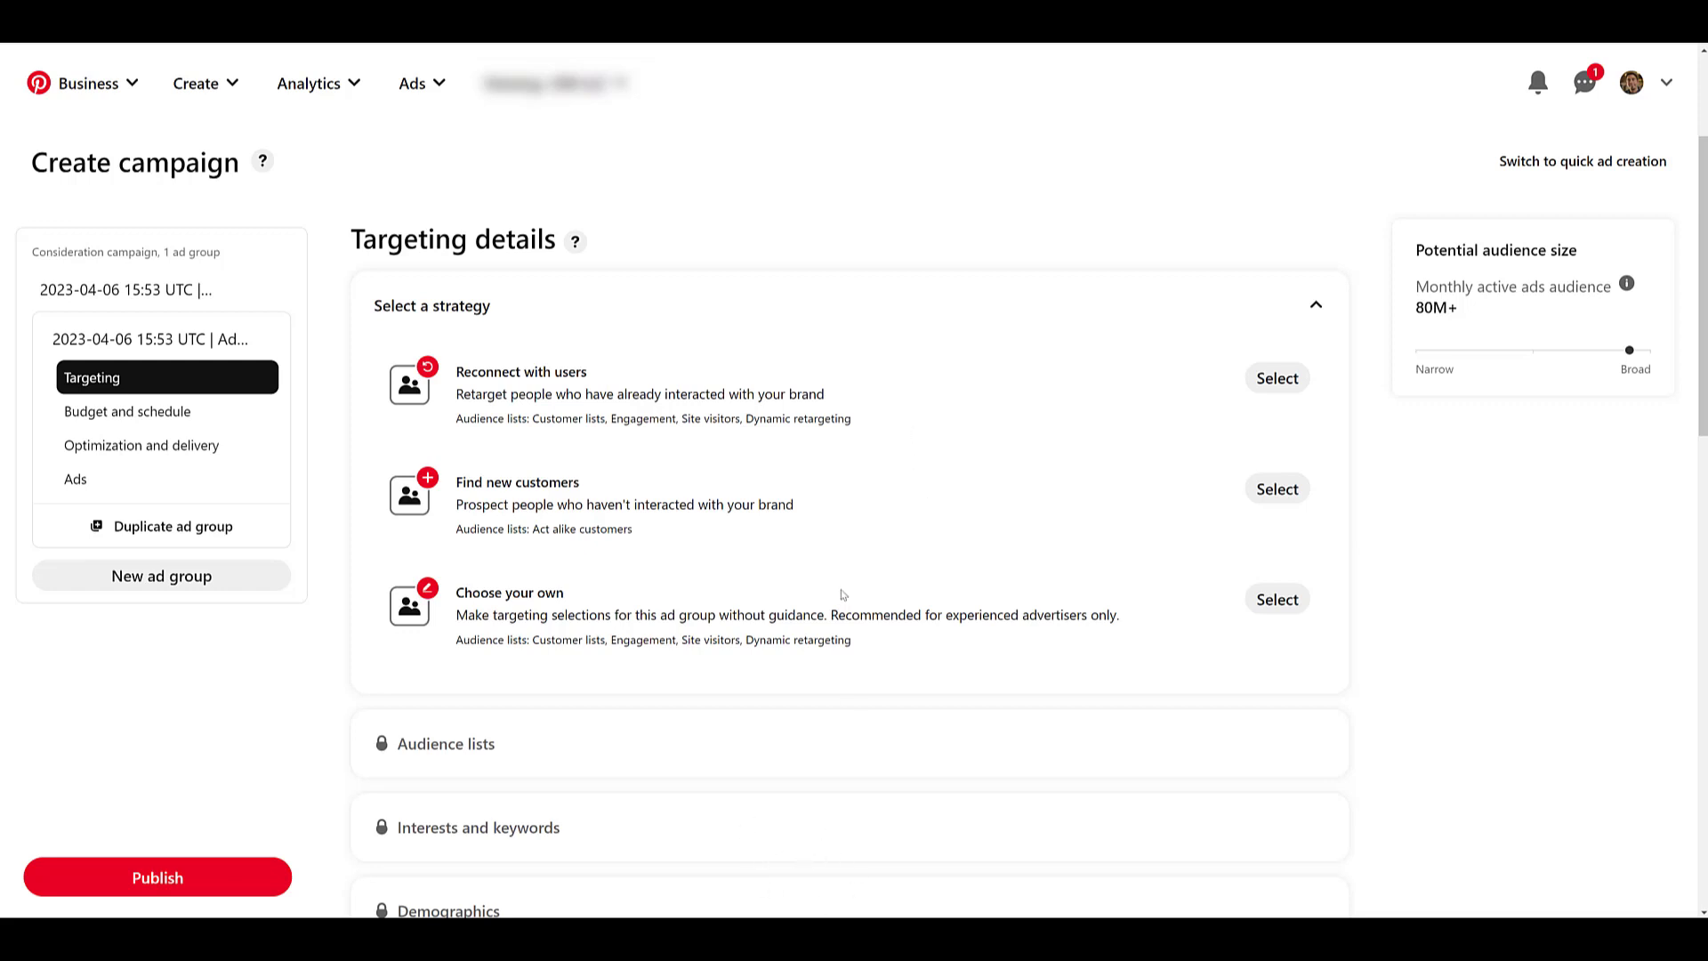
{"action": "left_click", "coordinate": [1277, 599]}
{"action": "scroll", "coordinate": [890, 488], "scroll_direction": "down", "scroll_amount": 4}
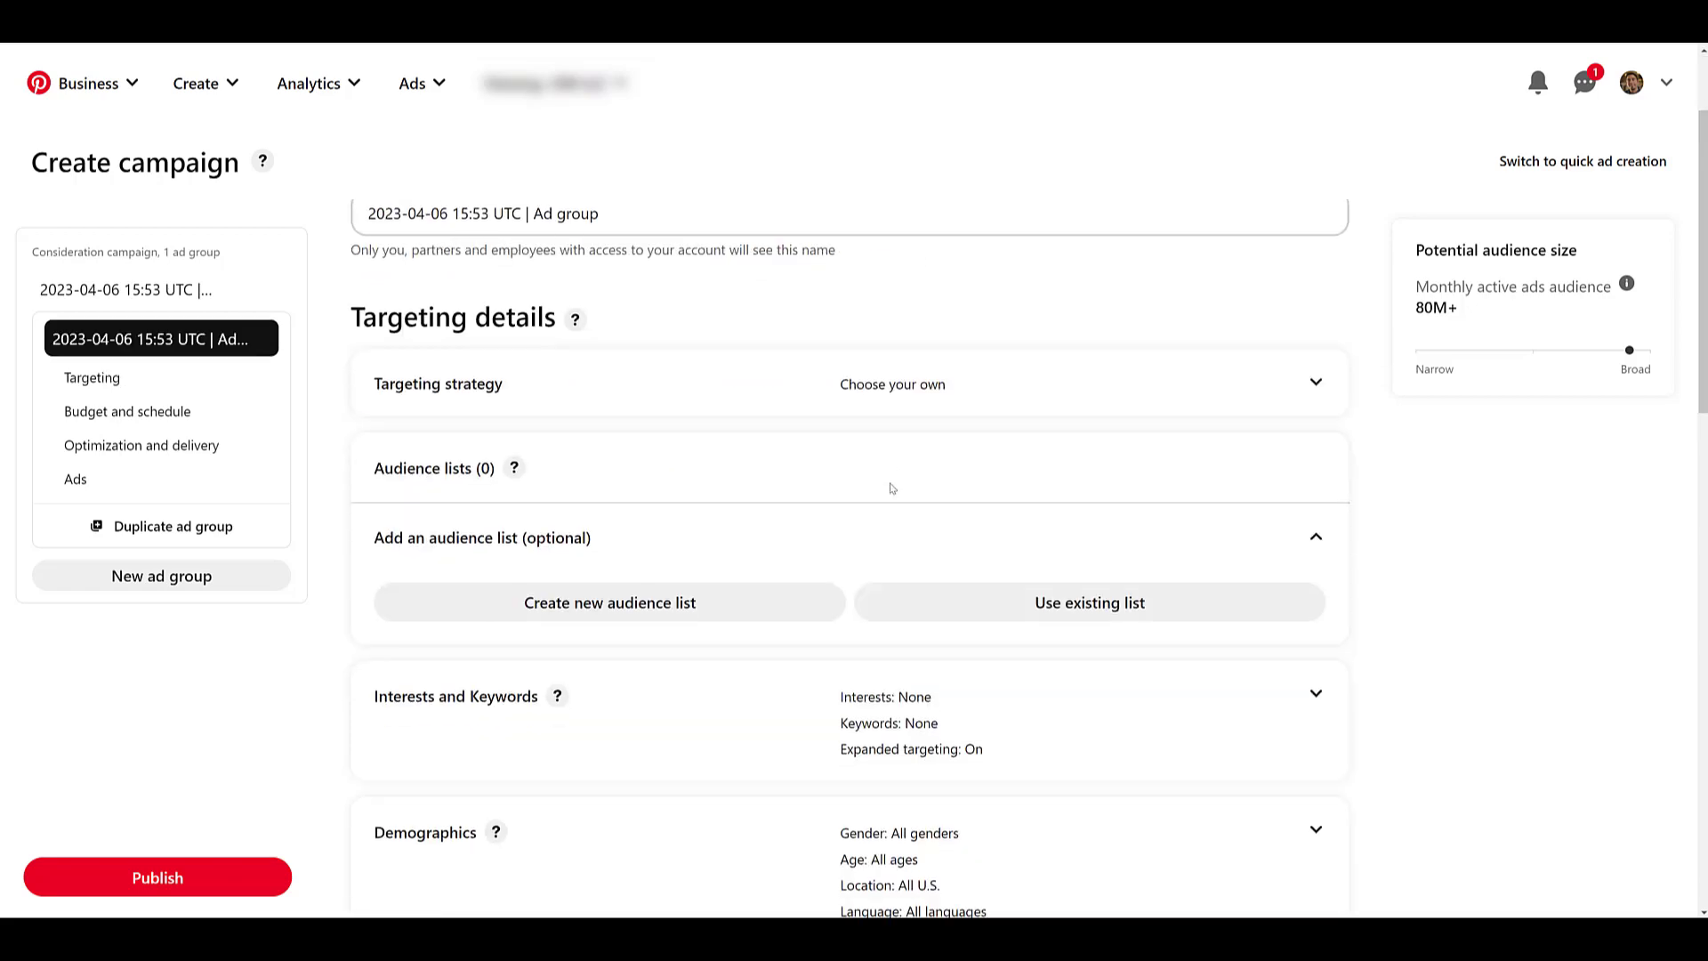
- Search for keywords related to "star wars" and add "star wars aesthetic" and "star wars aesthetics" to the ad group's targeting
{"action": "scroll", "coordinate": [686, 427], "scroll_direction": "down", "scroll_amount": 1}
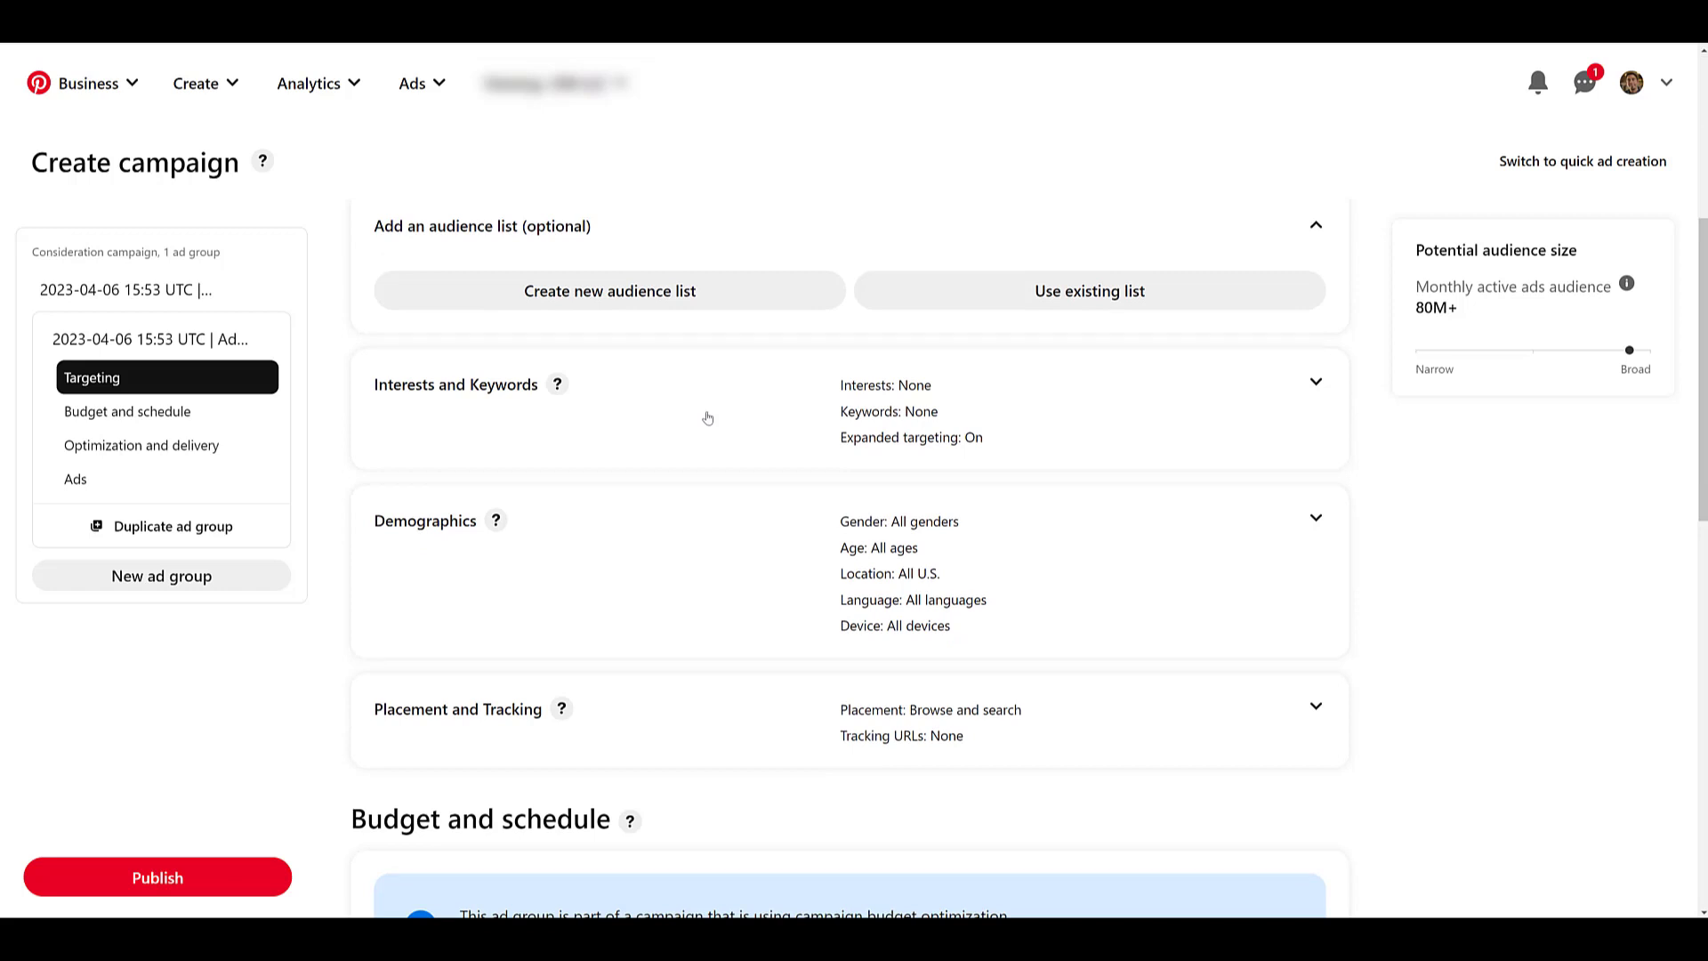
{"action": "scroll", "coordinate": [702, 445], "scroll_direction": "down", "scroll_amount": 1}
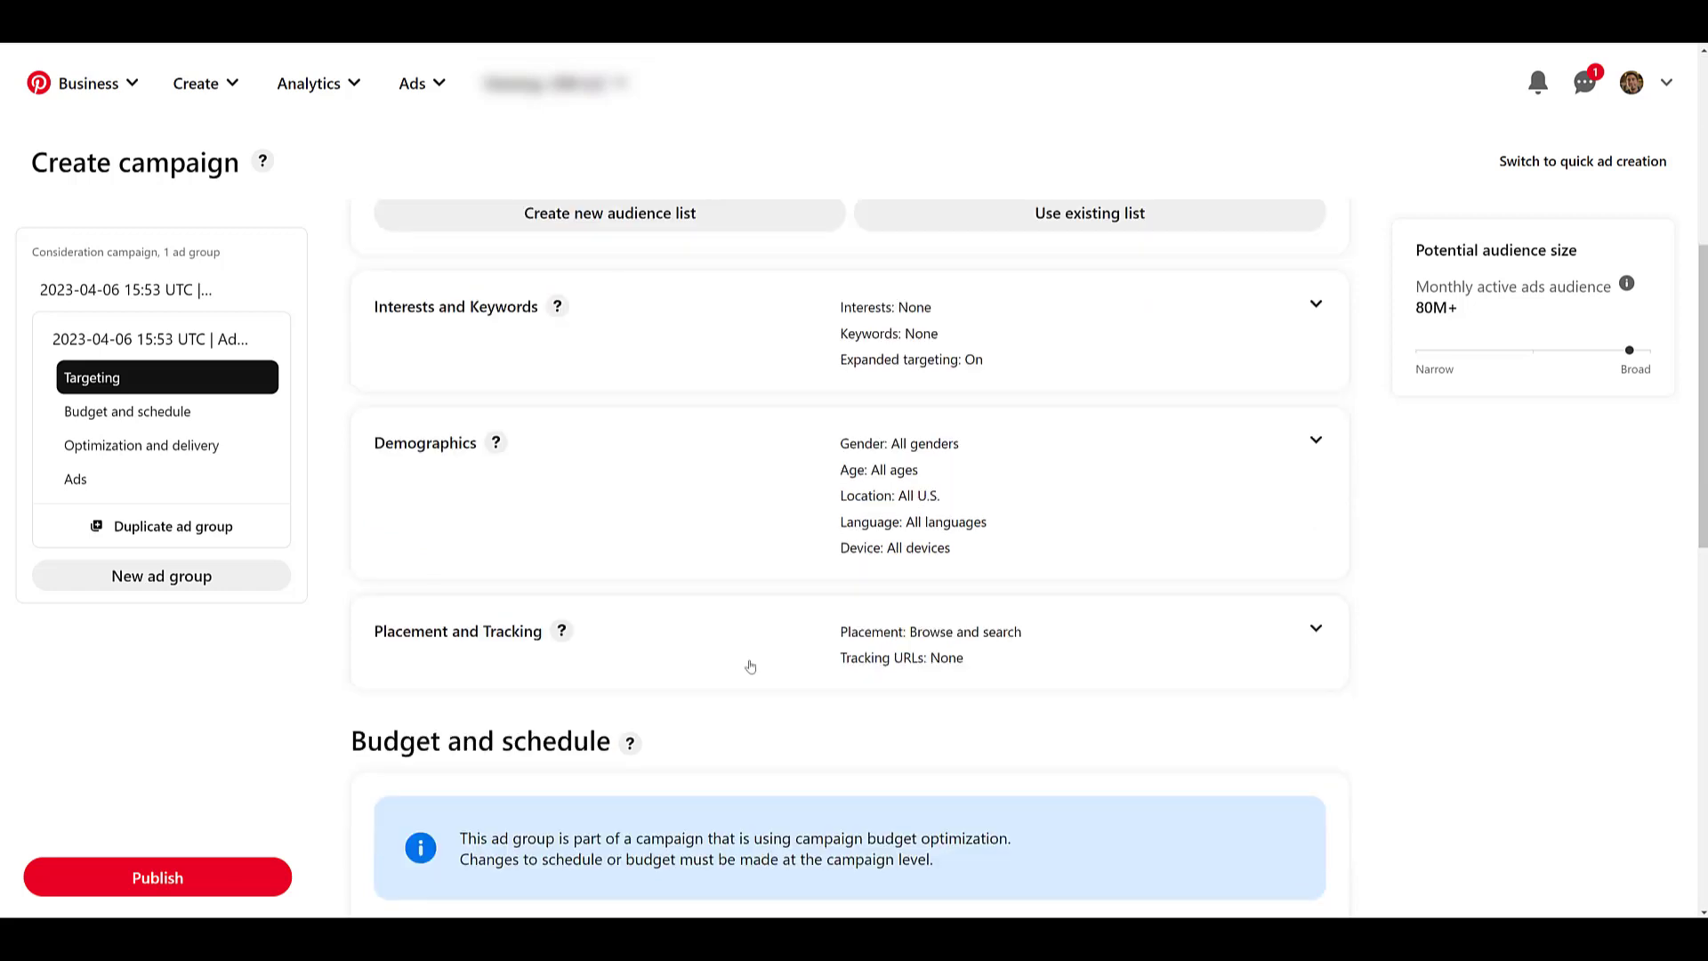
{"action": "left_click", "coordinate": [1314, 306]}
{"action": "left_click", "coordinate": [572, 437]}
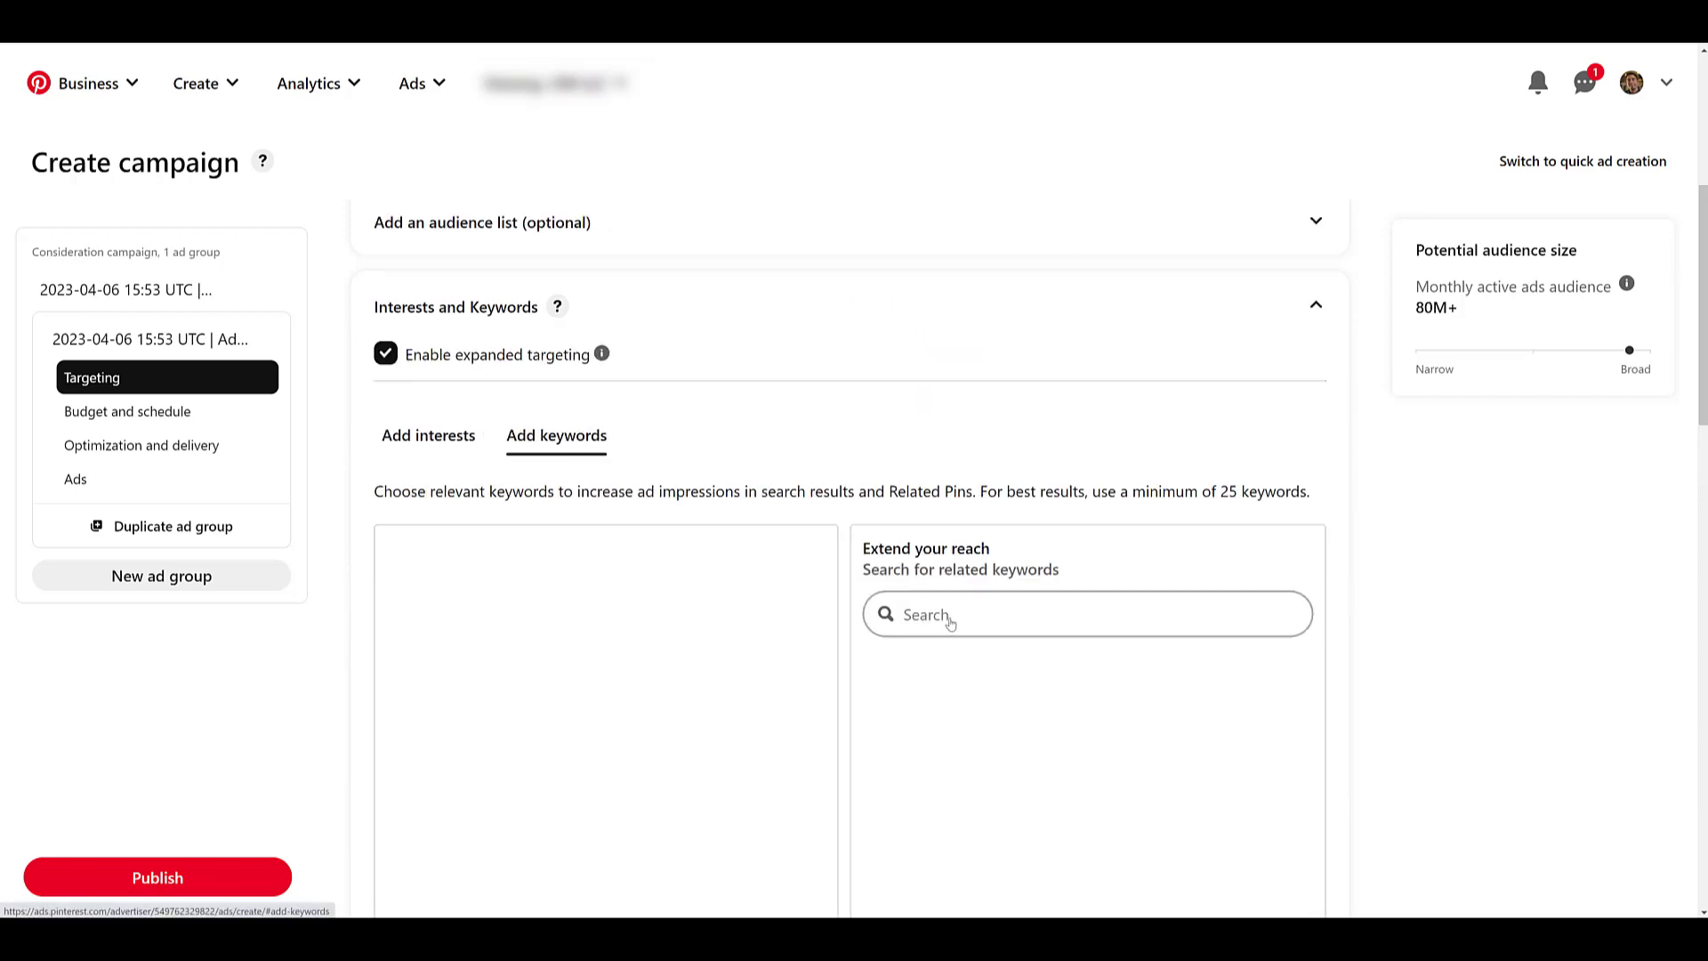
{"action": "left_click", "coordinate": [950, 623]}
{"action": "type", "text": "star wars"}
{"action": "left_click", "coordinate": [885, 721]}
{"action": "left_click", "coordinate": [885, 758]}
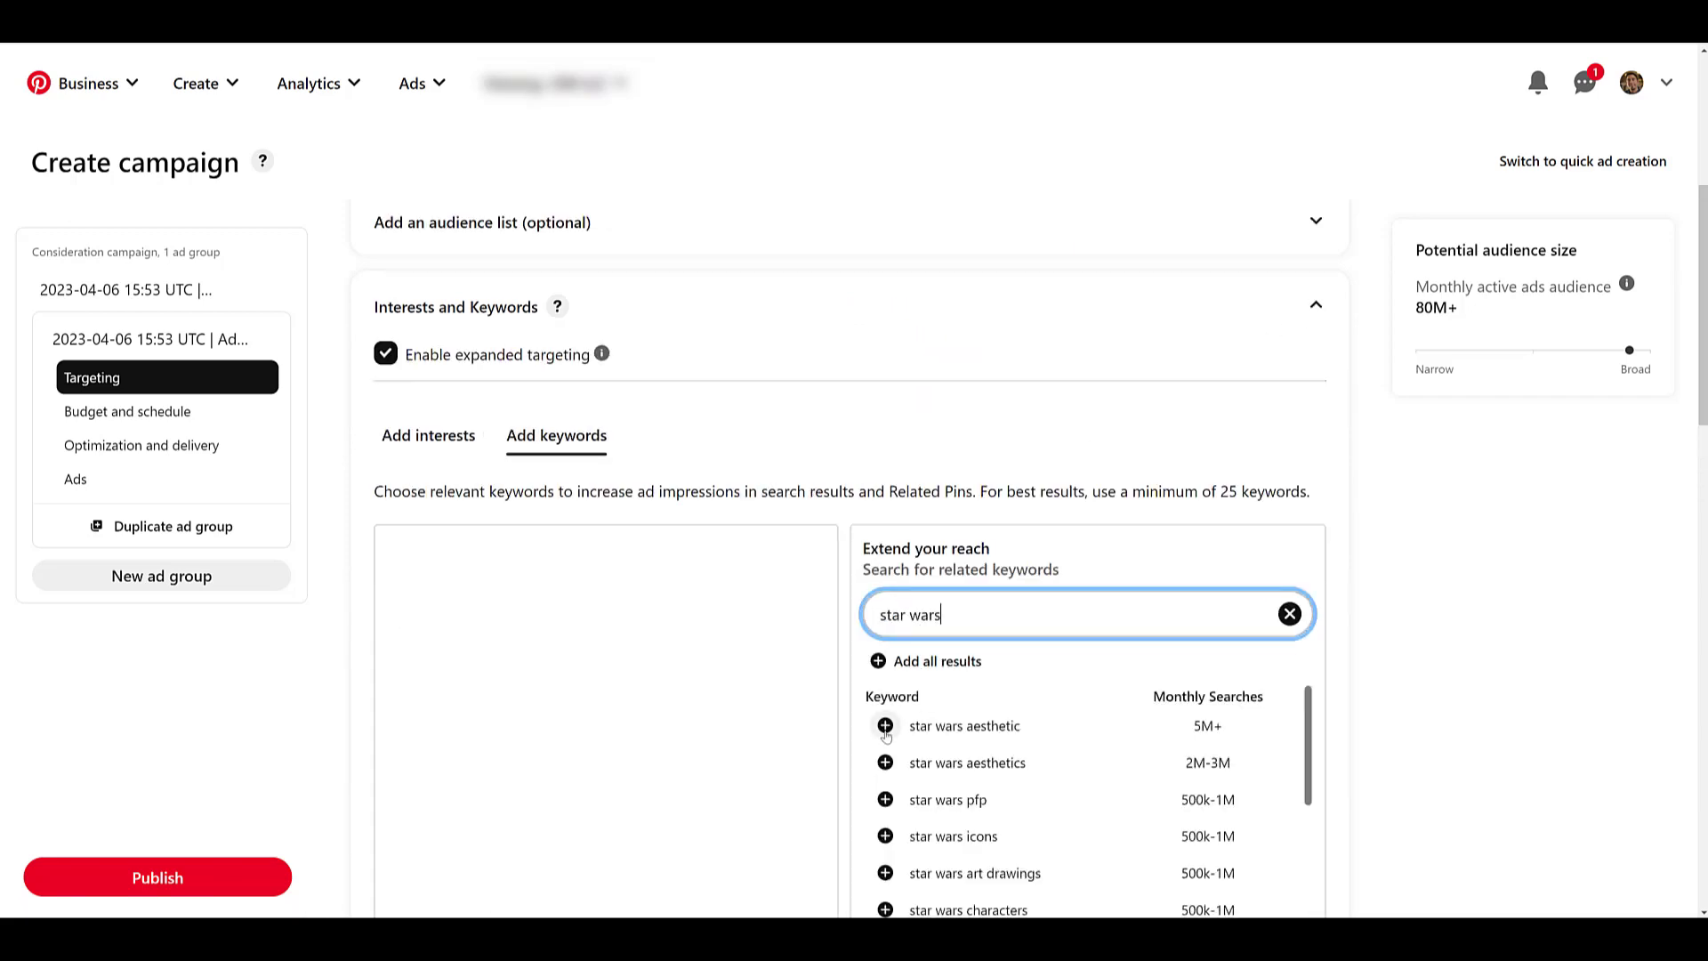
- Add the keywords "star wars decorations", "star wars decor" and "star wars decoration" from the related keyword suggestions
{"action": "scroll", "coordinate": [945, 759], "scroll_direction": "down", "scroll_amount": 1}
{"action": "scroll", "coordinate": [945, 758], "scroll_direction": "down", "scroll_amount": 1}
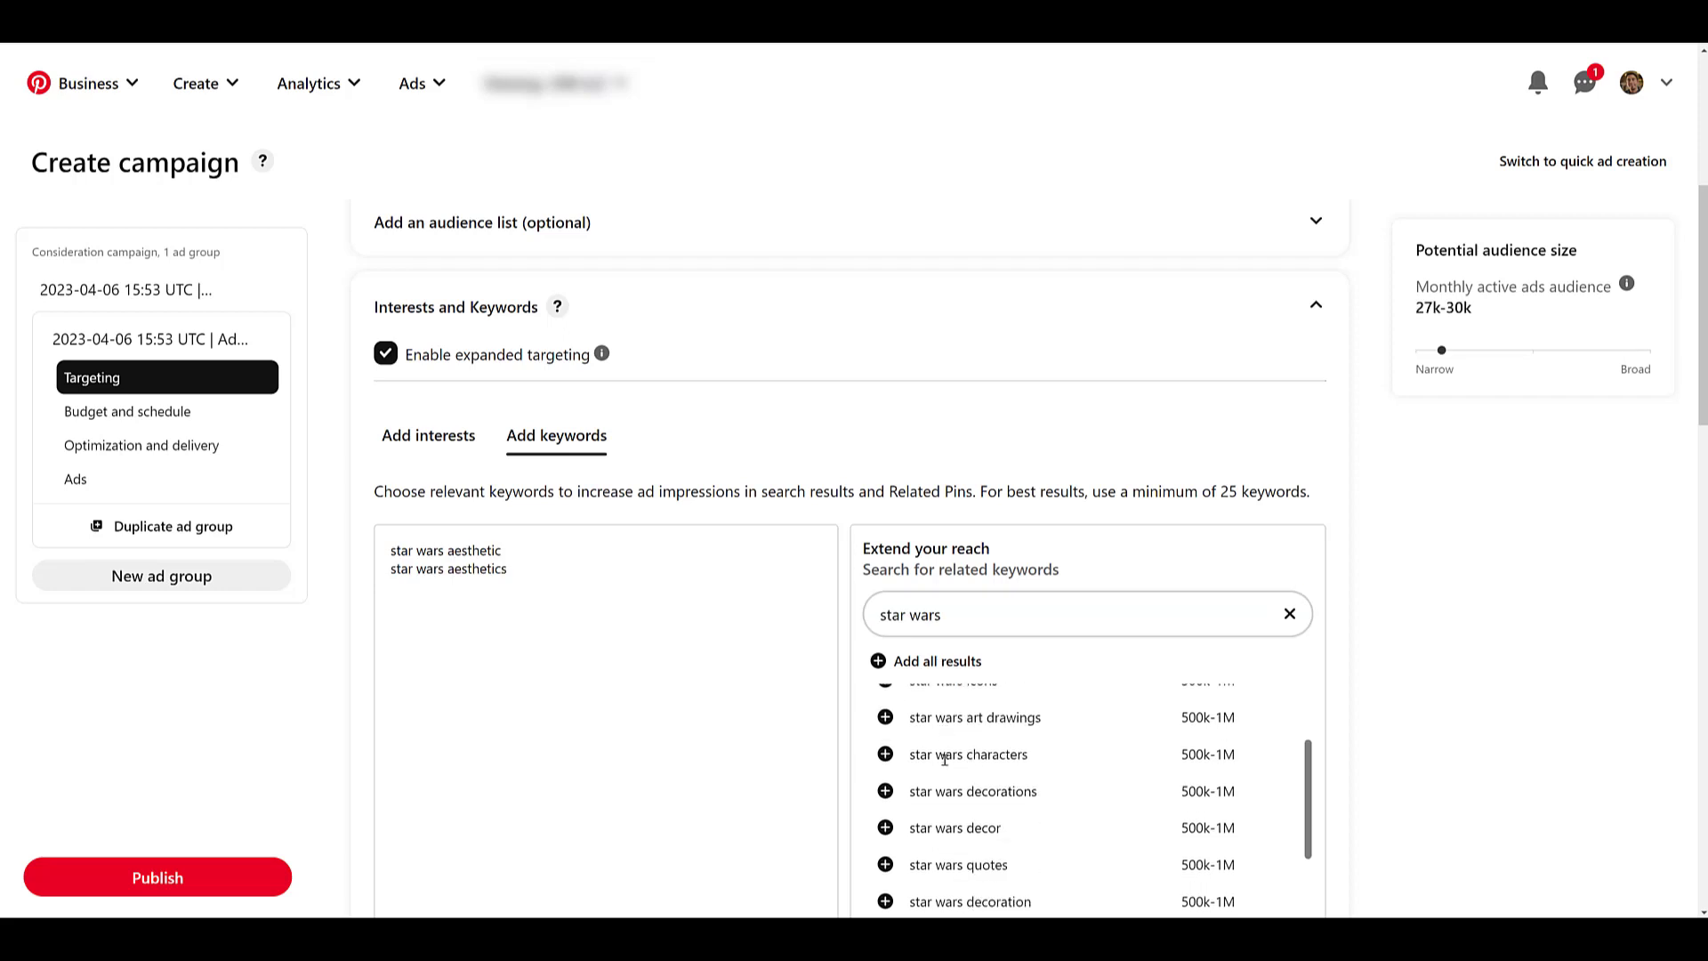
{"action": "left_click", "coordinate": [885, 791]}
{"action": "left_click", "coordinate": [885, 828]}
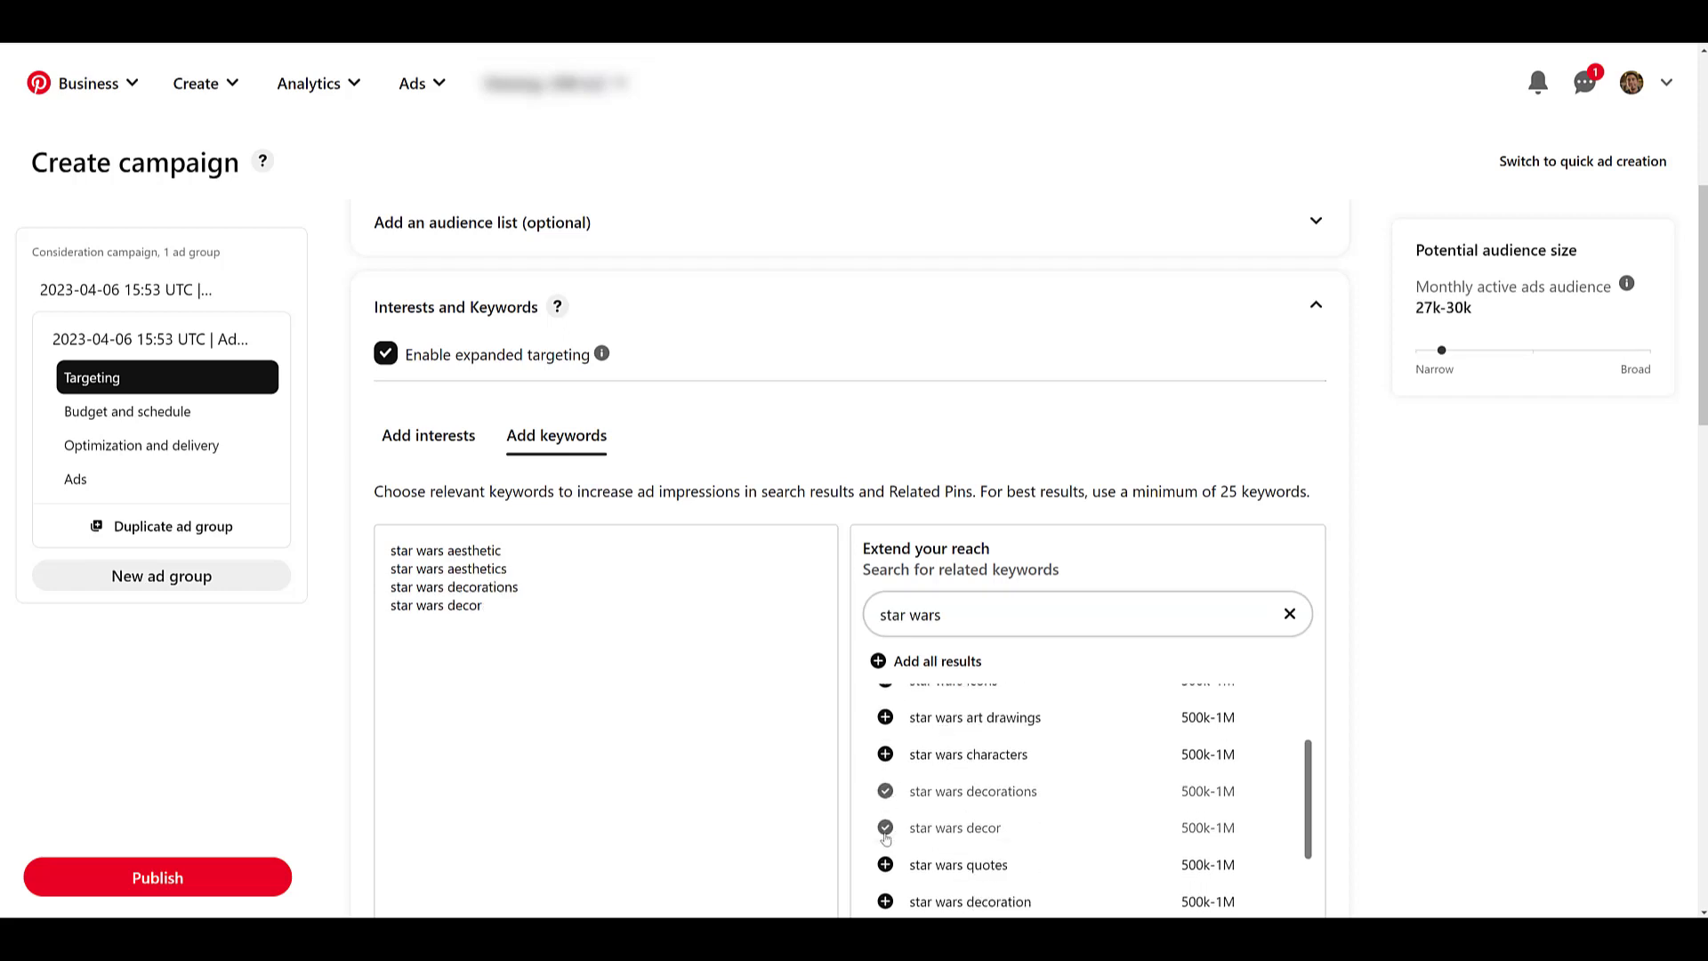
{"action": "left_click", "coordinate": [885, 901]}
{"action": "scroll", "coordinate": [1047, 819], "scroll_direction": "down", "scroll_amount": 3}
{"action": "scroll", "coordinate": [1047, 819], "scroll_direction": "down", "scroll_amount": 1}
{"action": "scroll", "coordinate": [1451, 755], "scroll_direction": "down", "scroll_amount": 2}
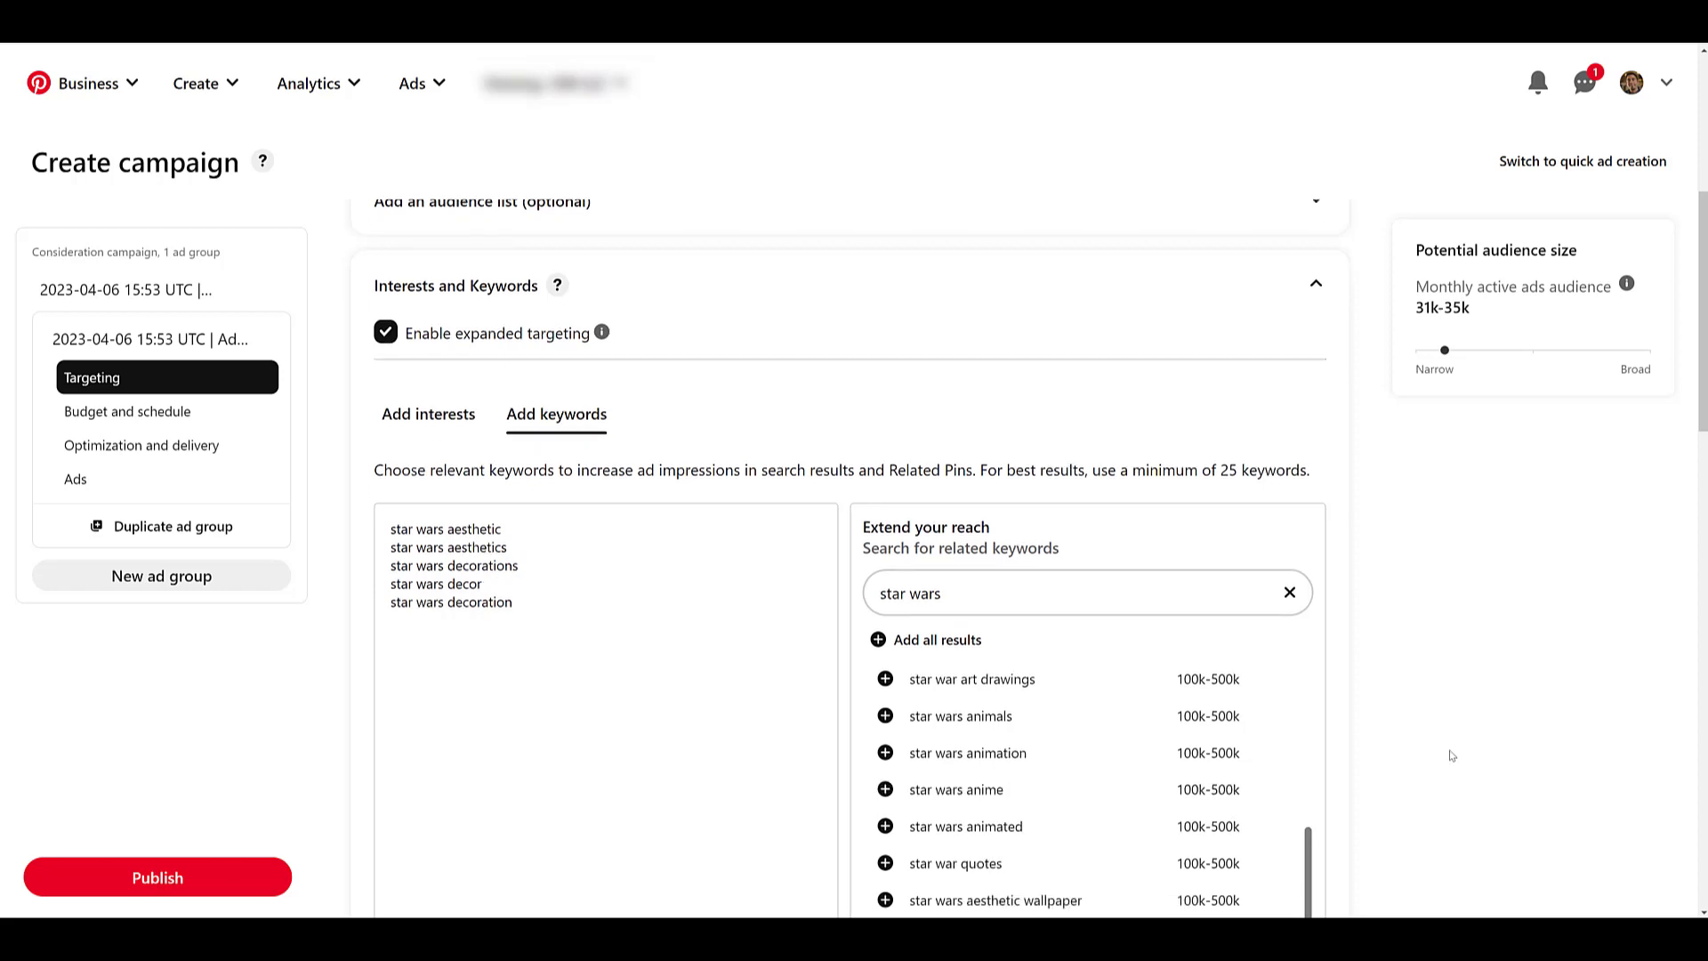
- Add the first existing "Star Wars Office" Idea Pin to the ad group as the Pin to promote
{"action": "scroll", "coordinate": [1451, 755], "scroll_direction": "down", "scroll_amount": 5}
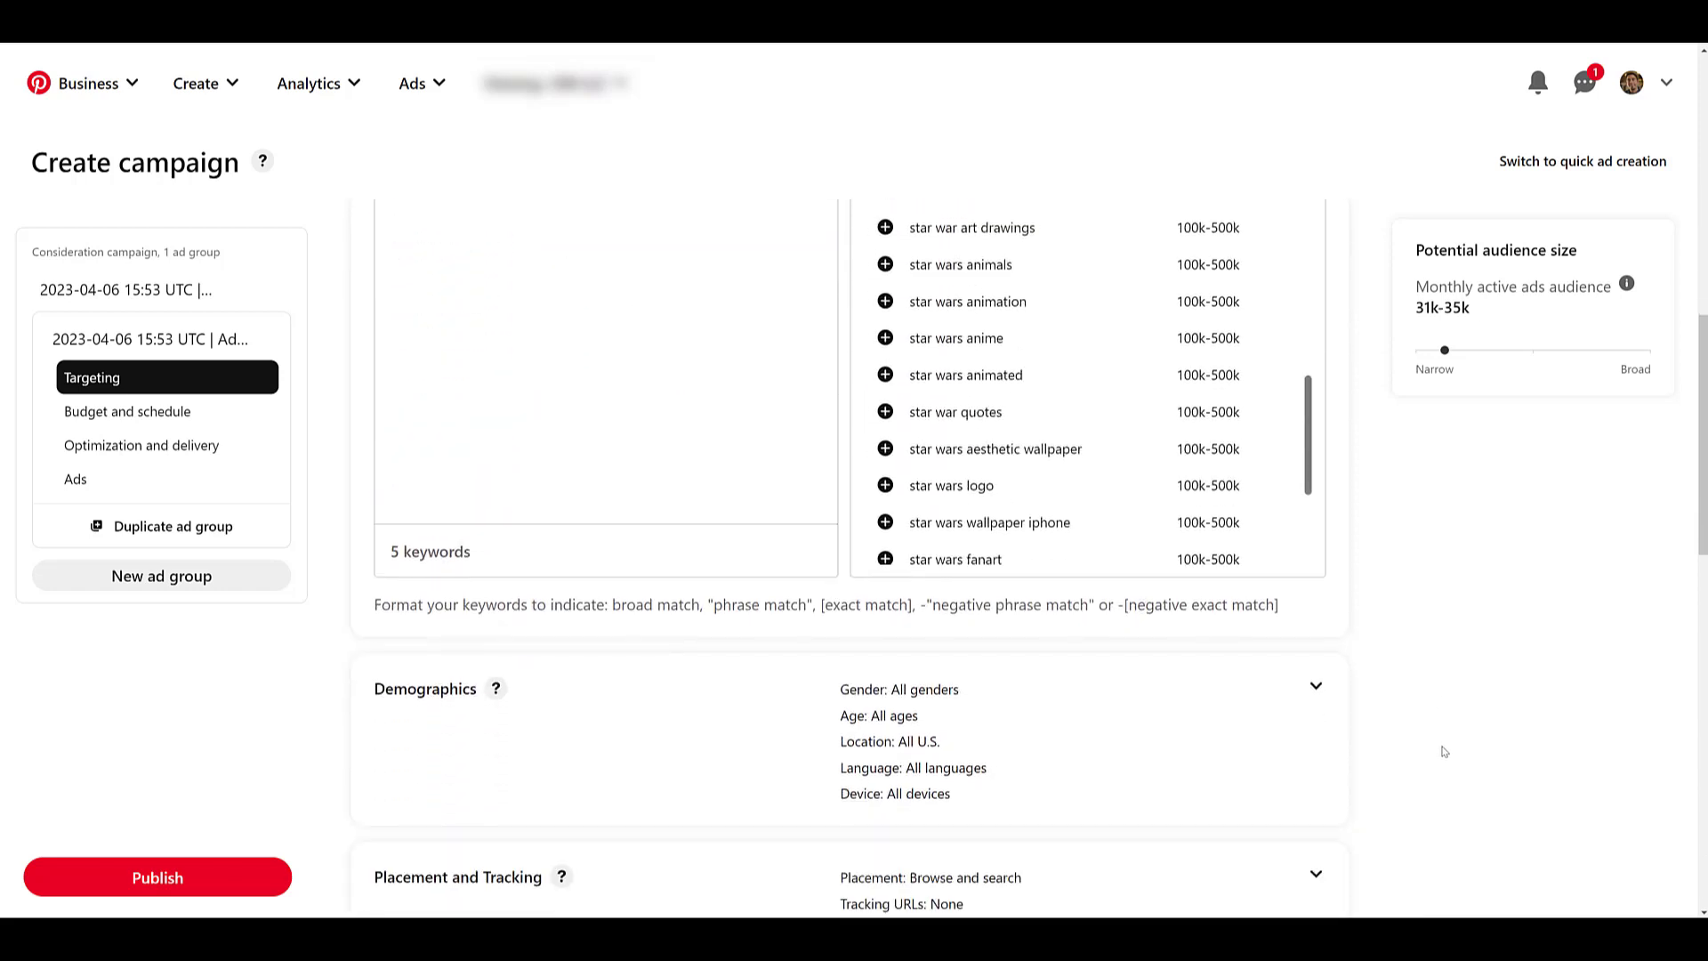
{"action": "scroll", "coordinate": [1441, 744], "scroll_direction": "down", "scroll_amount": 6}
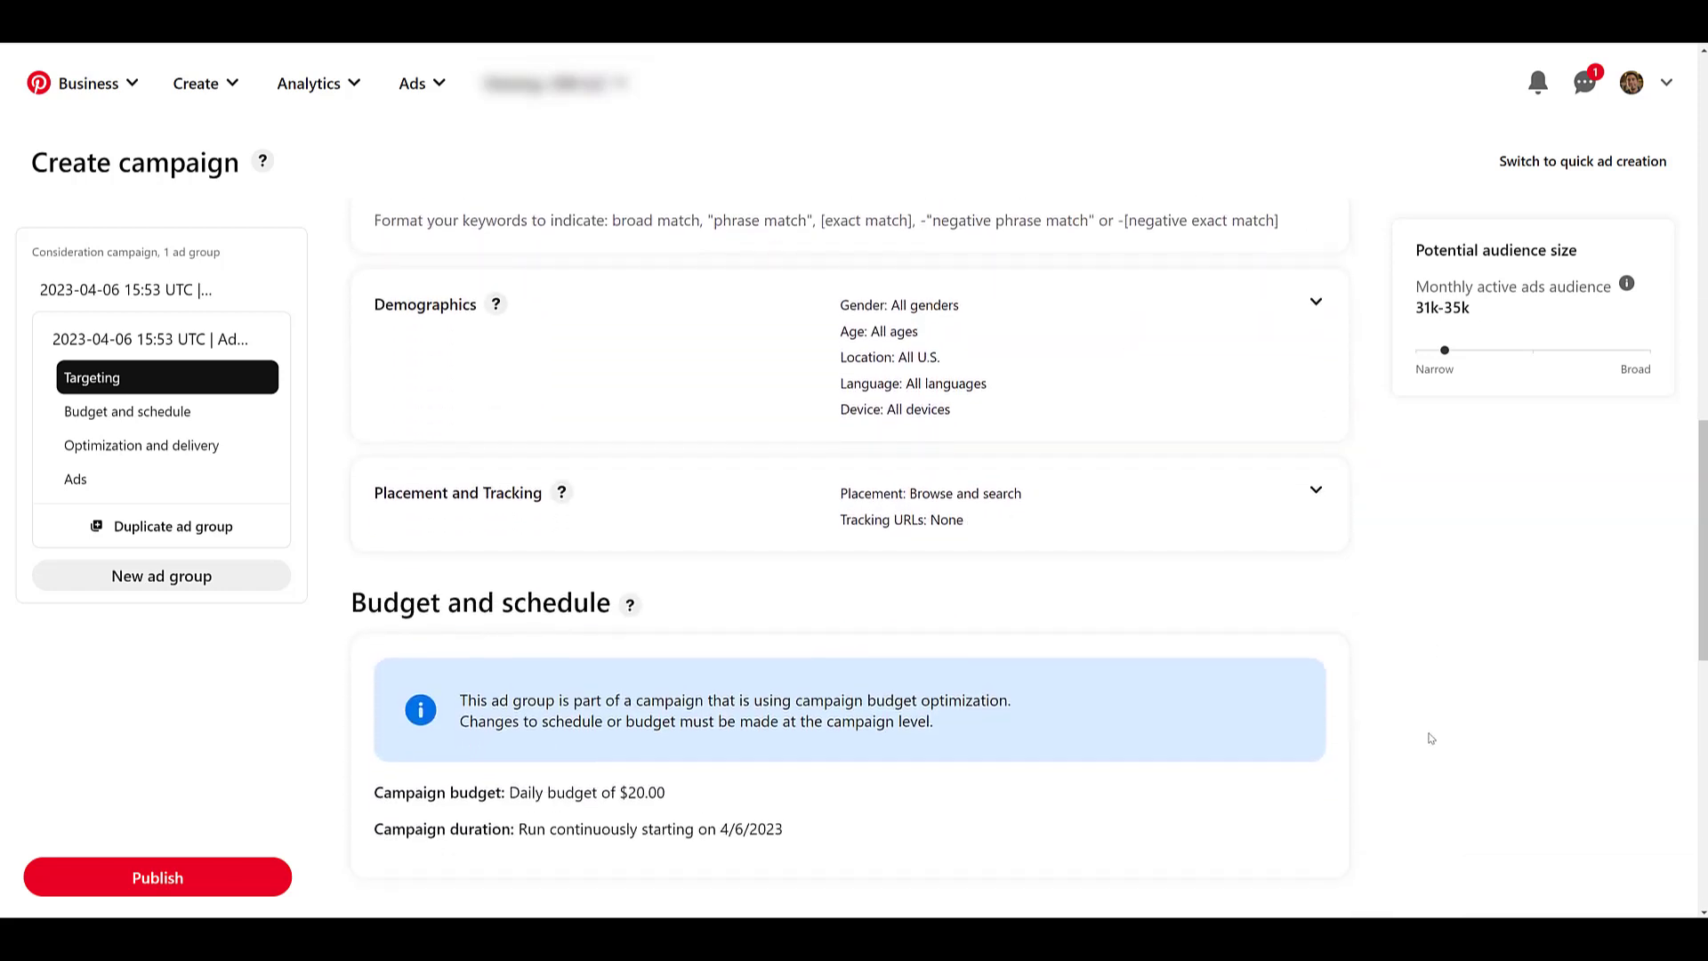
{"action": "scroll", "coordinate": [1428, 738], "scroll_direction": "down", "scroll_amount": 6}
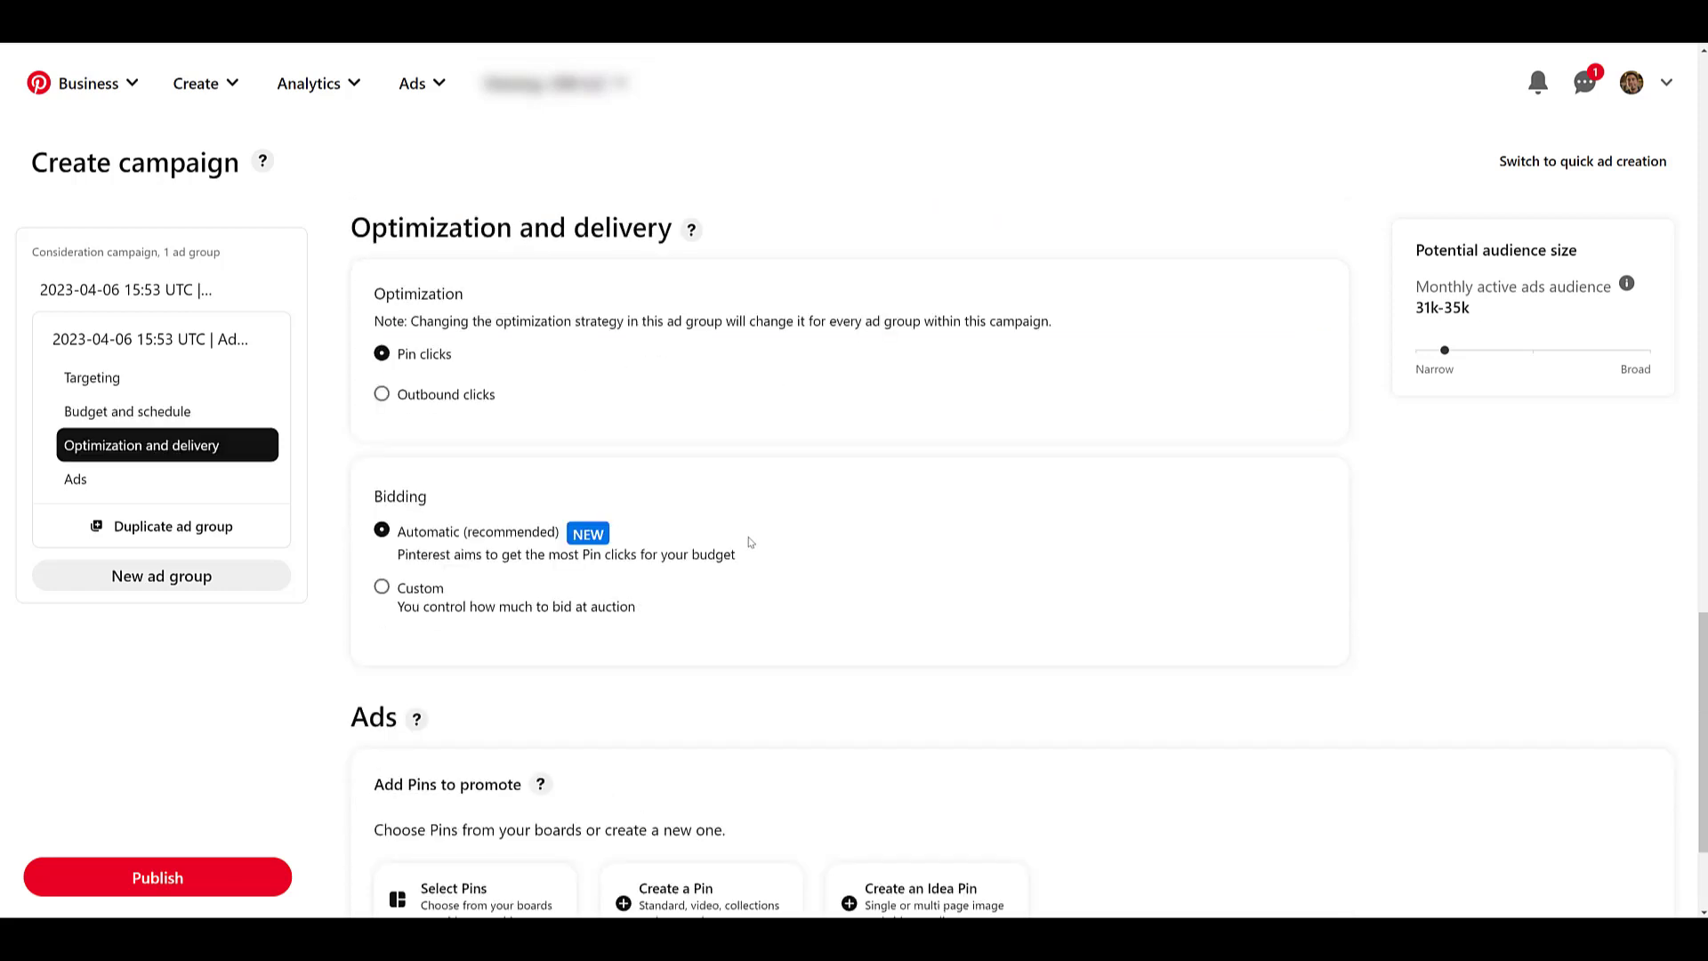
{"action": "scroll", "coordinate": [748, 542], "scroll_direction": "down", "scroll_amount": 2}
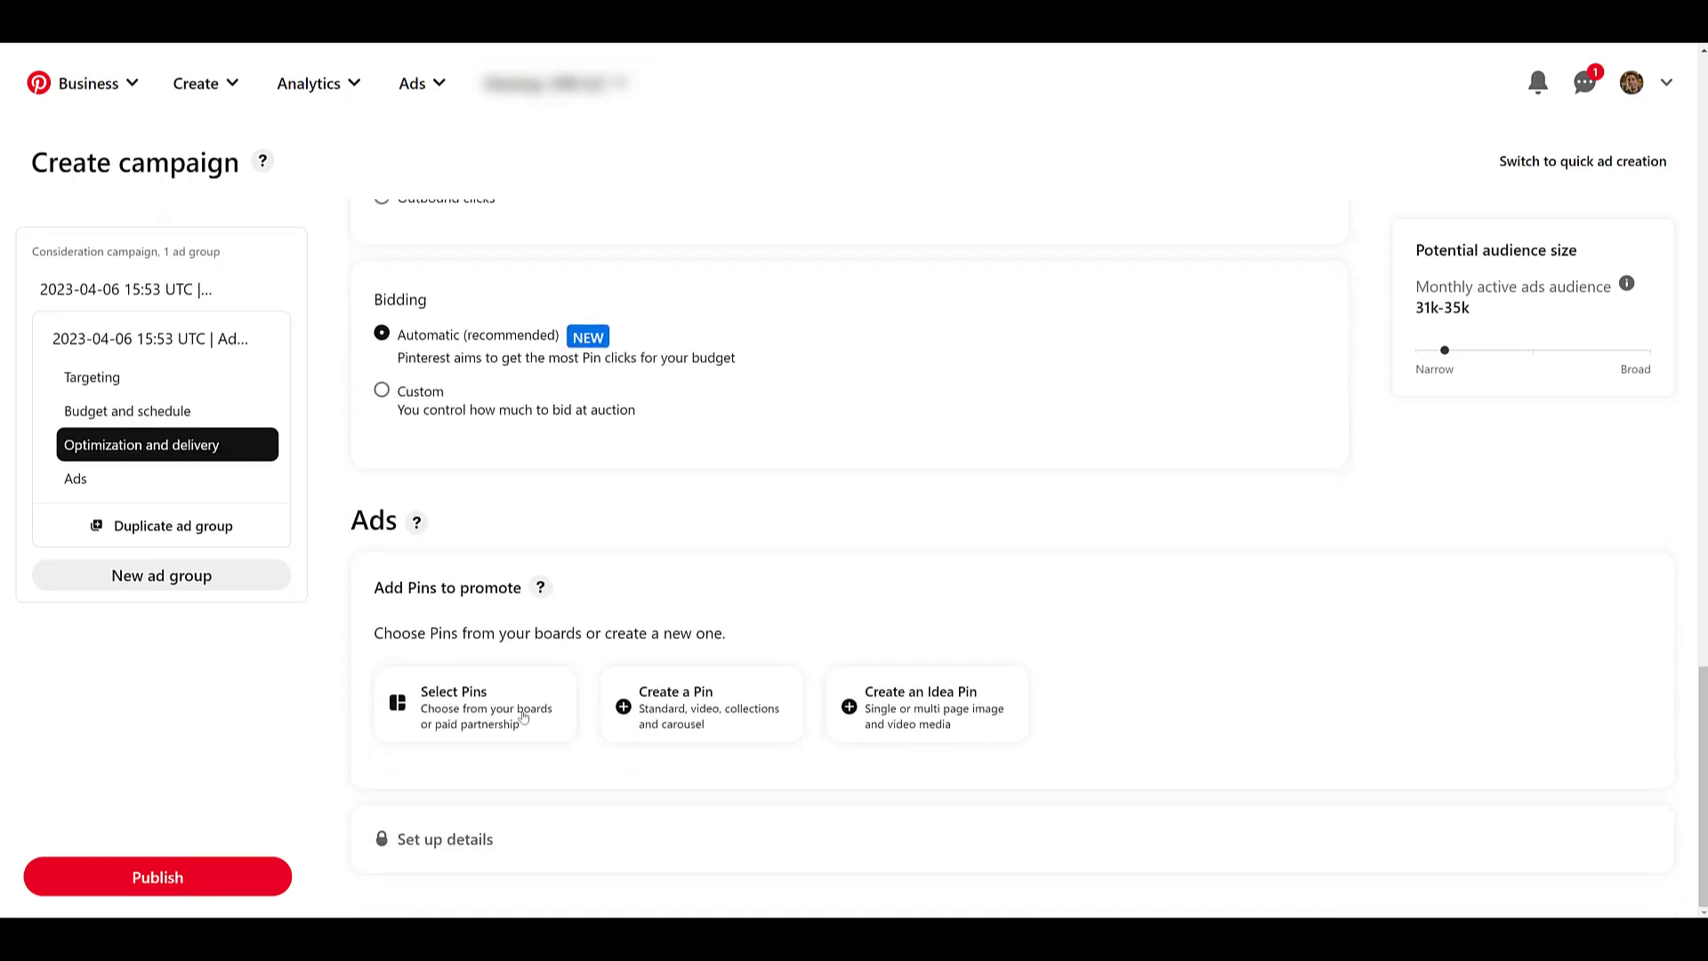
{"action": "left_click", "coordinate": [523, 717]}
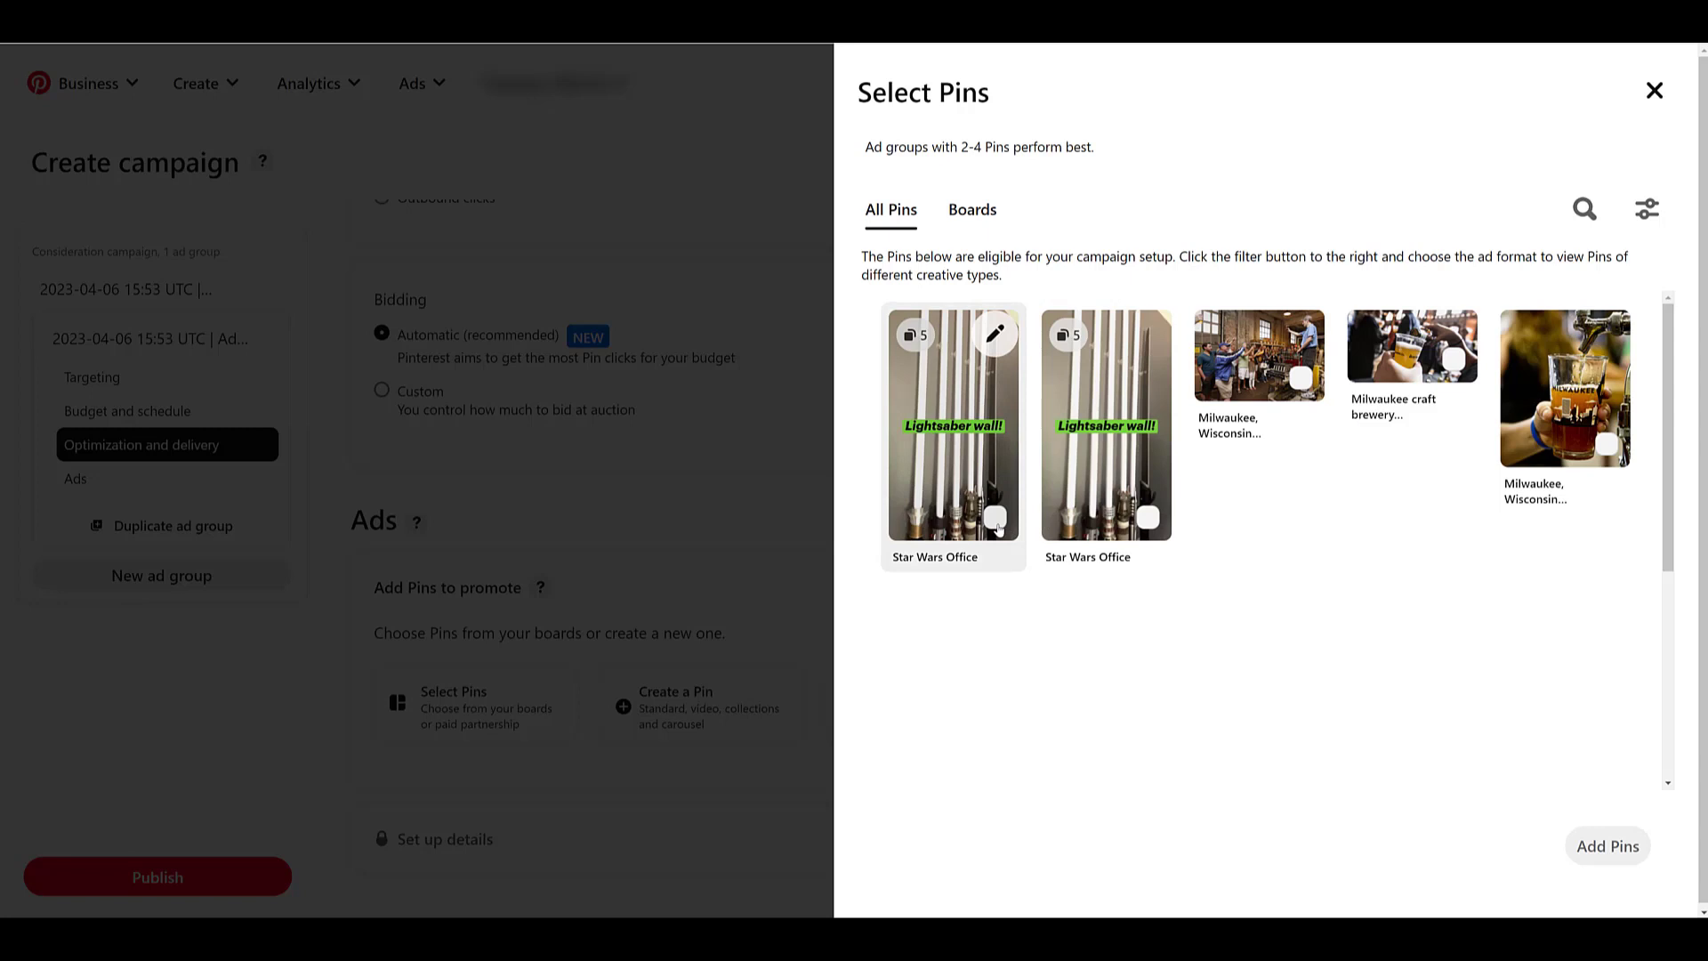
{"action": "left_click", "coordinate": [995, 520]}
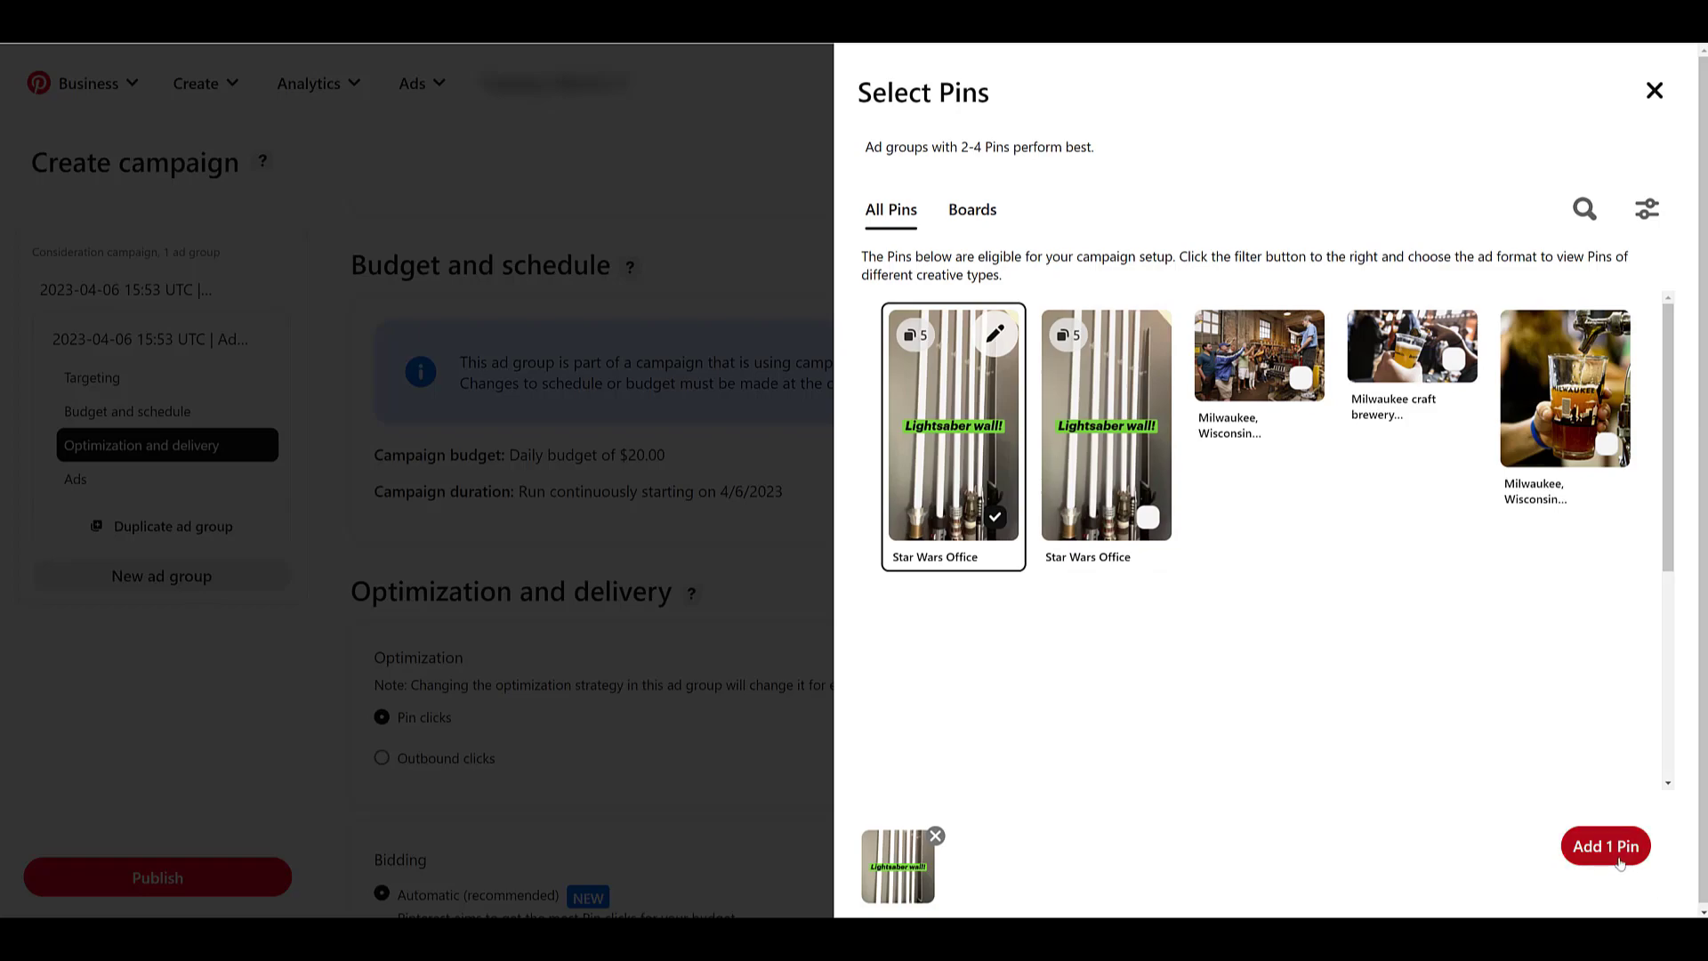
{"action": "left_click", "coordinate": [1606, 847]}
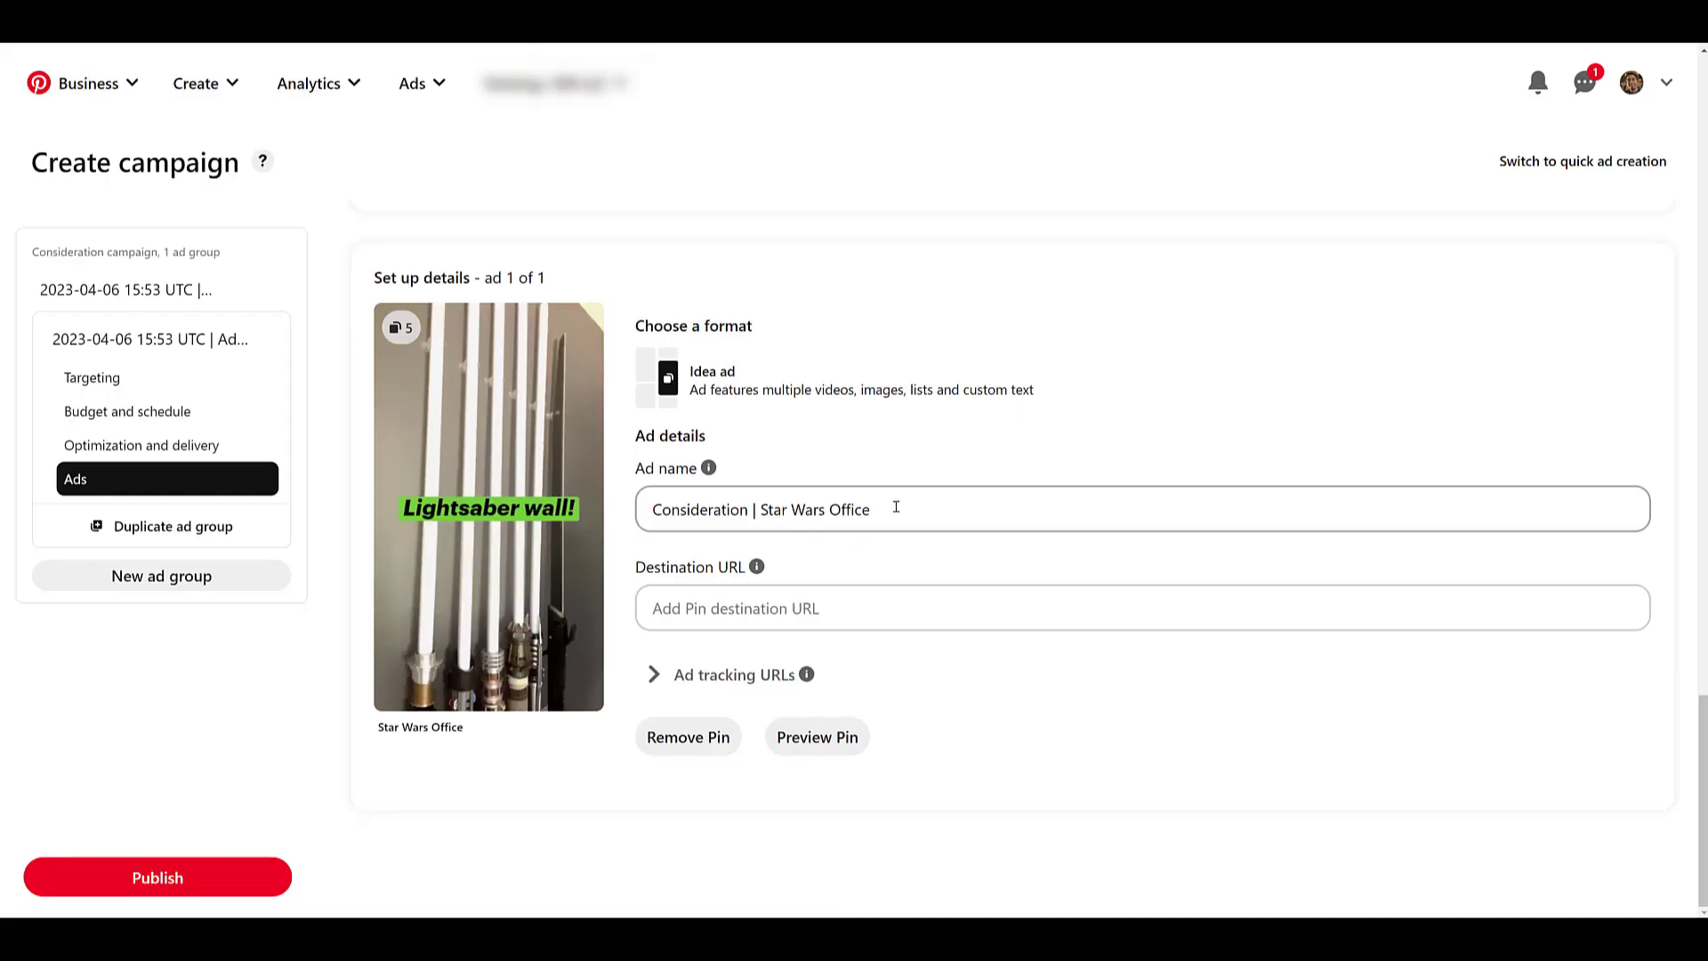
{"action": "left_click", "coordinate": [897, 614]}
{"action": "type", "text": "https://www.paidmediapros.com"}
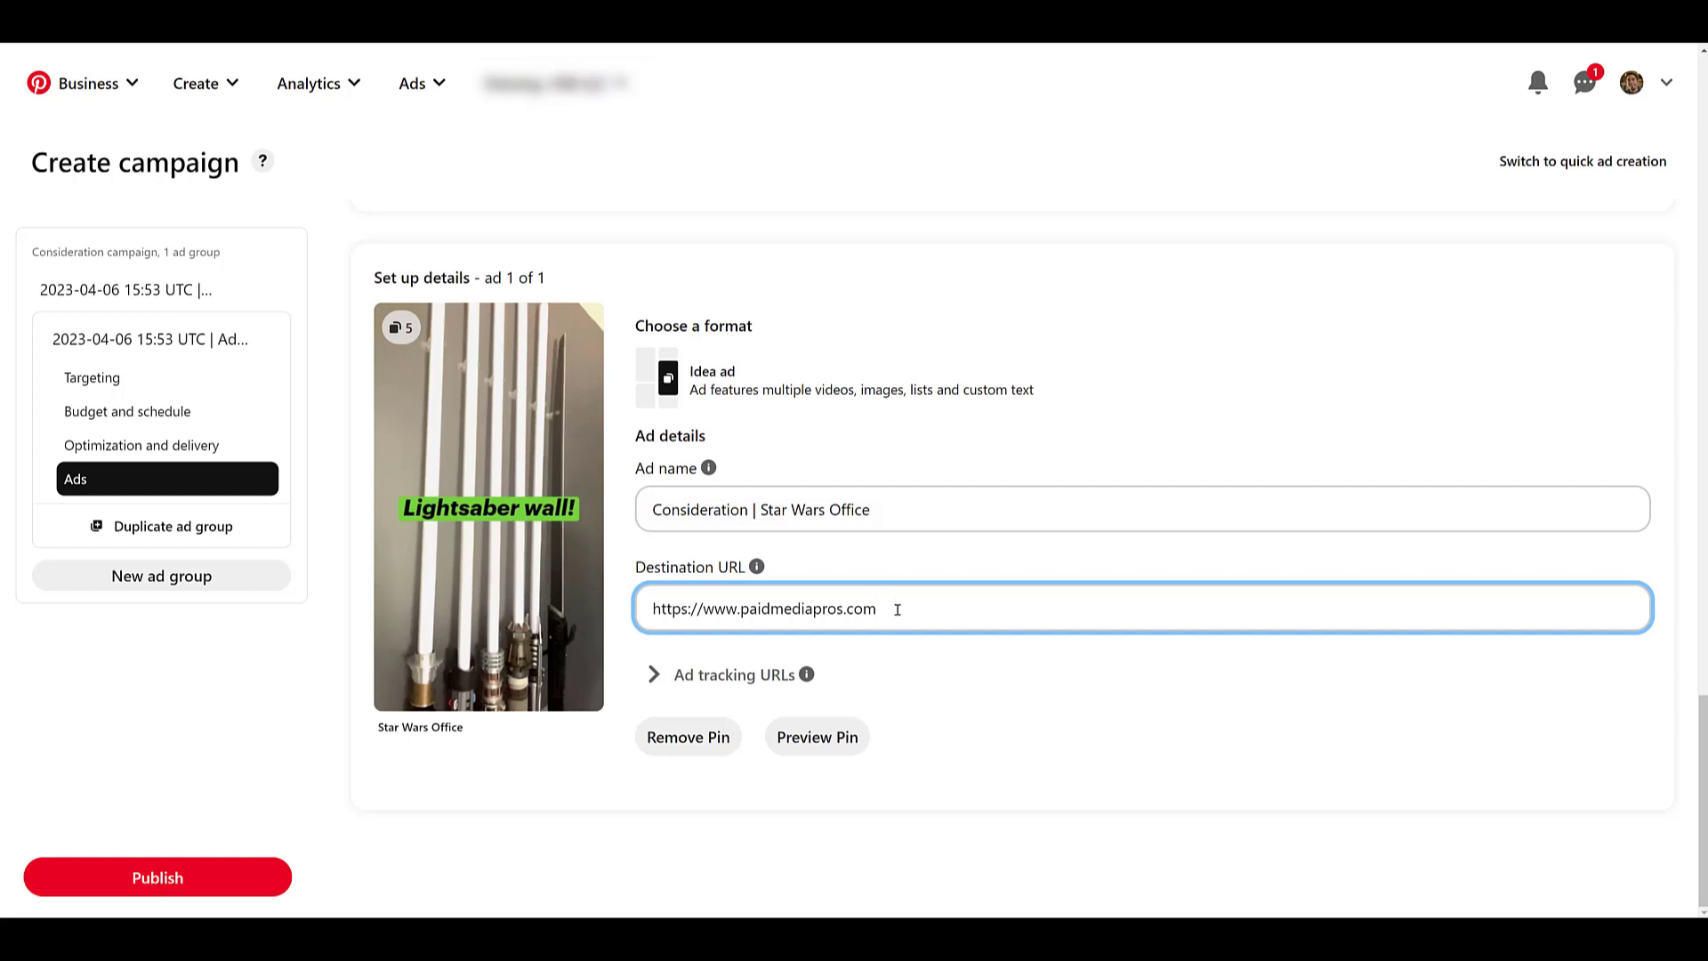
{"action": "left_click", "coordinate": [204, 884]}
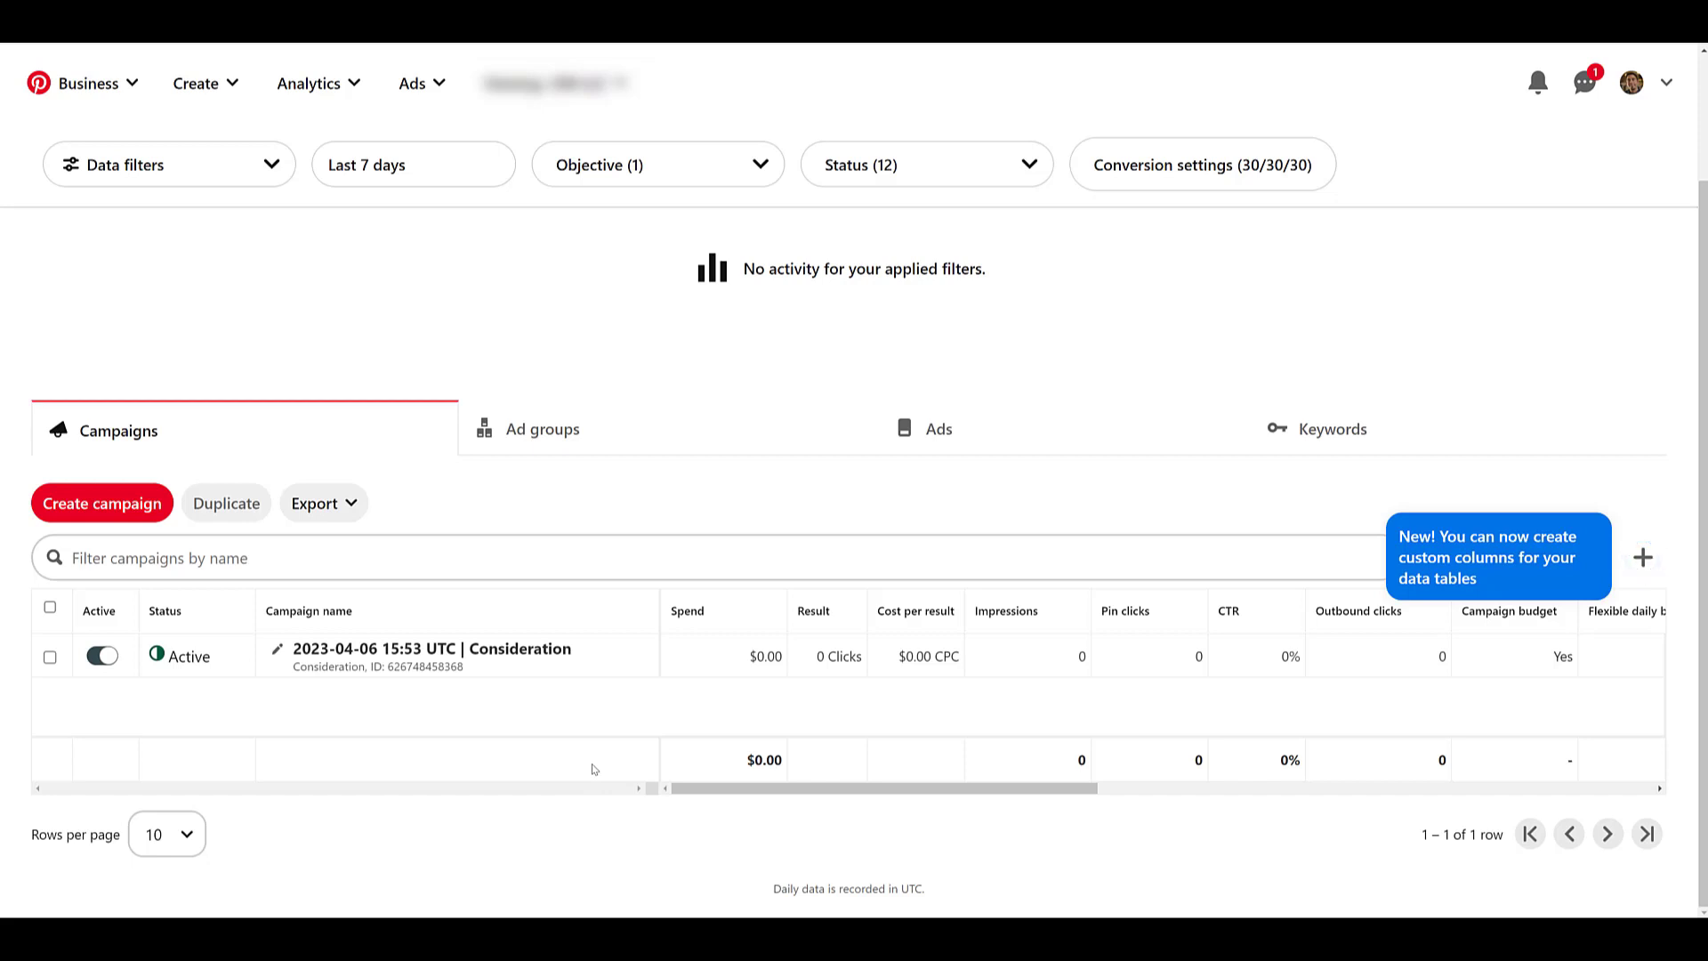
- Review the published campaign's ads and examine the columns available for the ads table, including the Idea Pin engagement metrics
{"action": "left_click", "coordinate": [962, 432]}
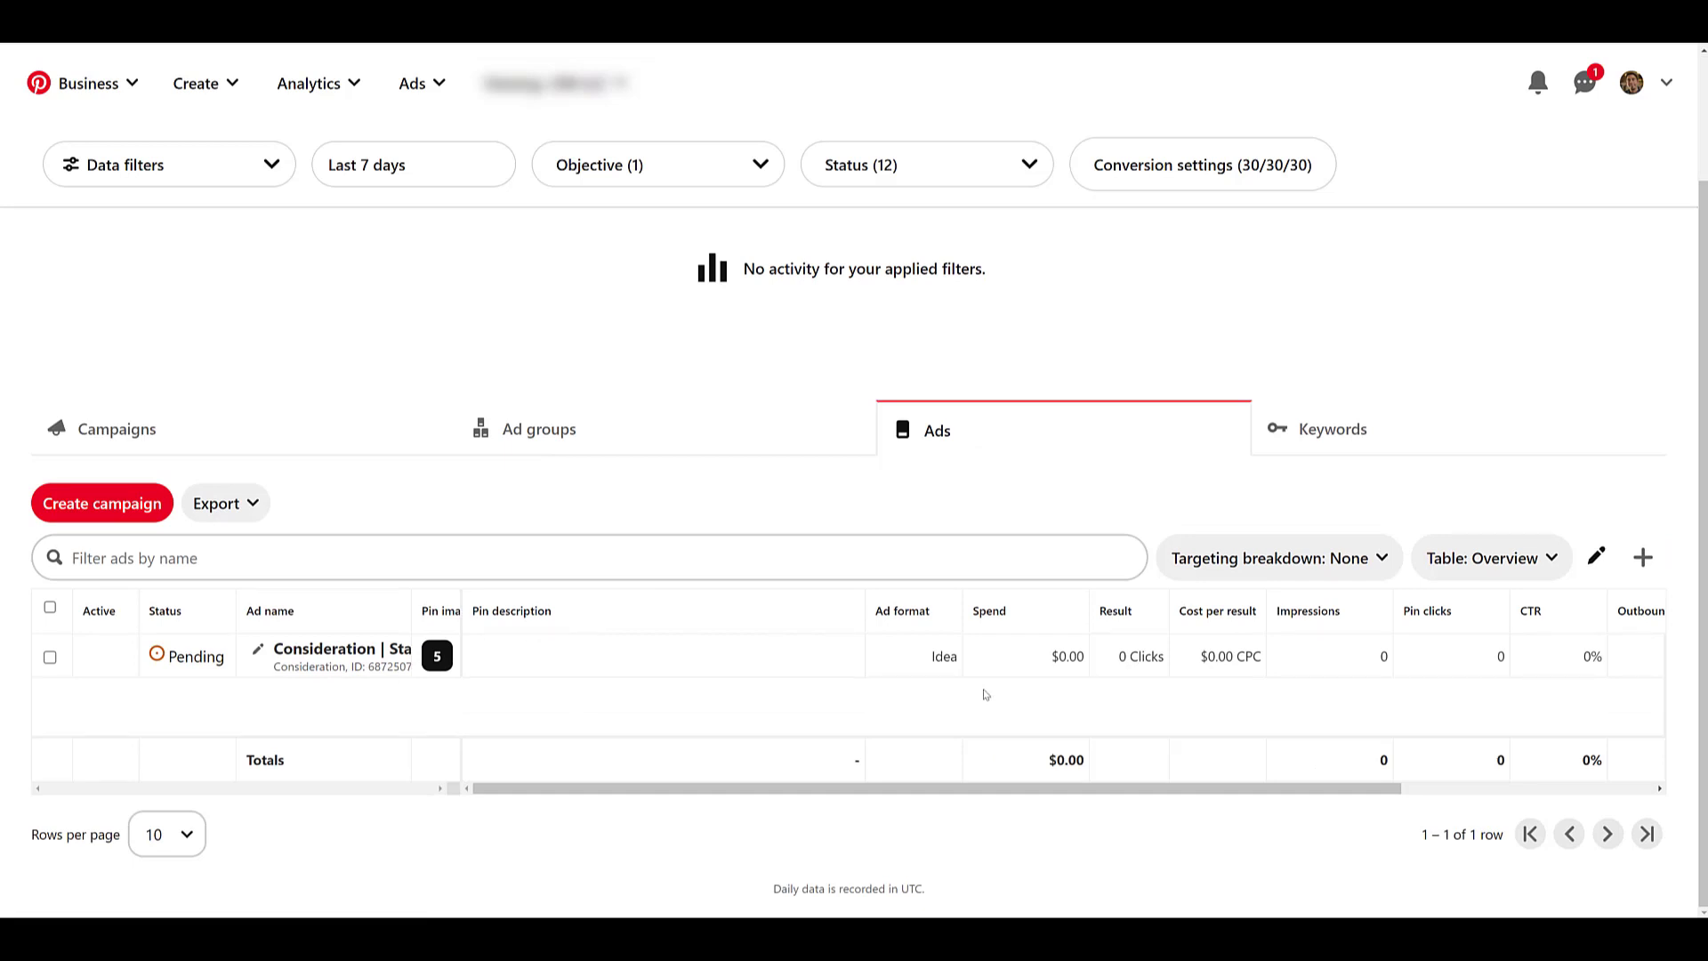
{"action": "left_click", "coordinate": [1597, 559]}
{"action": "scroll", "coordinate": [1550, 557], "scroll_direction": "down", "scroll_amount": 5}
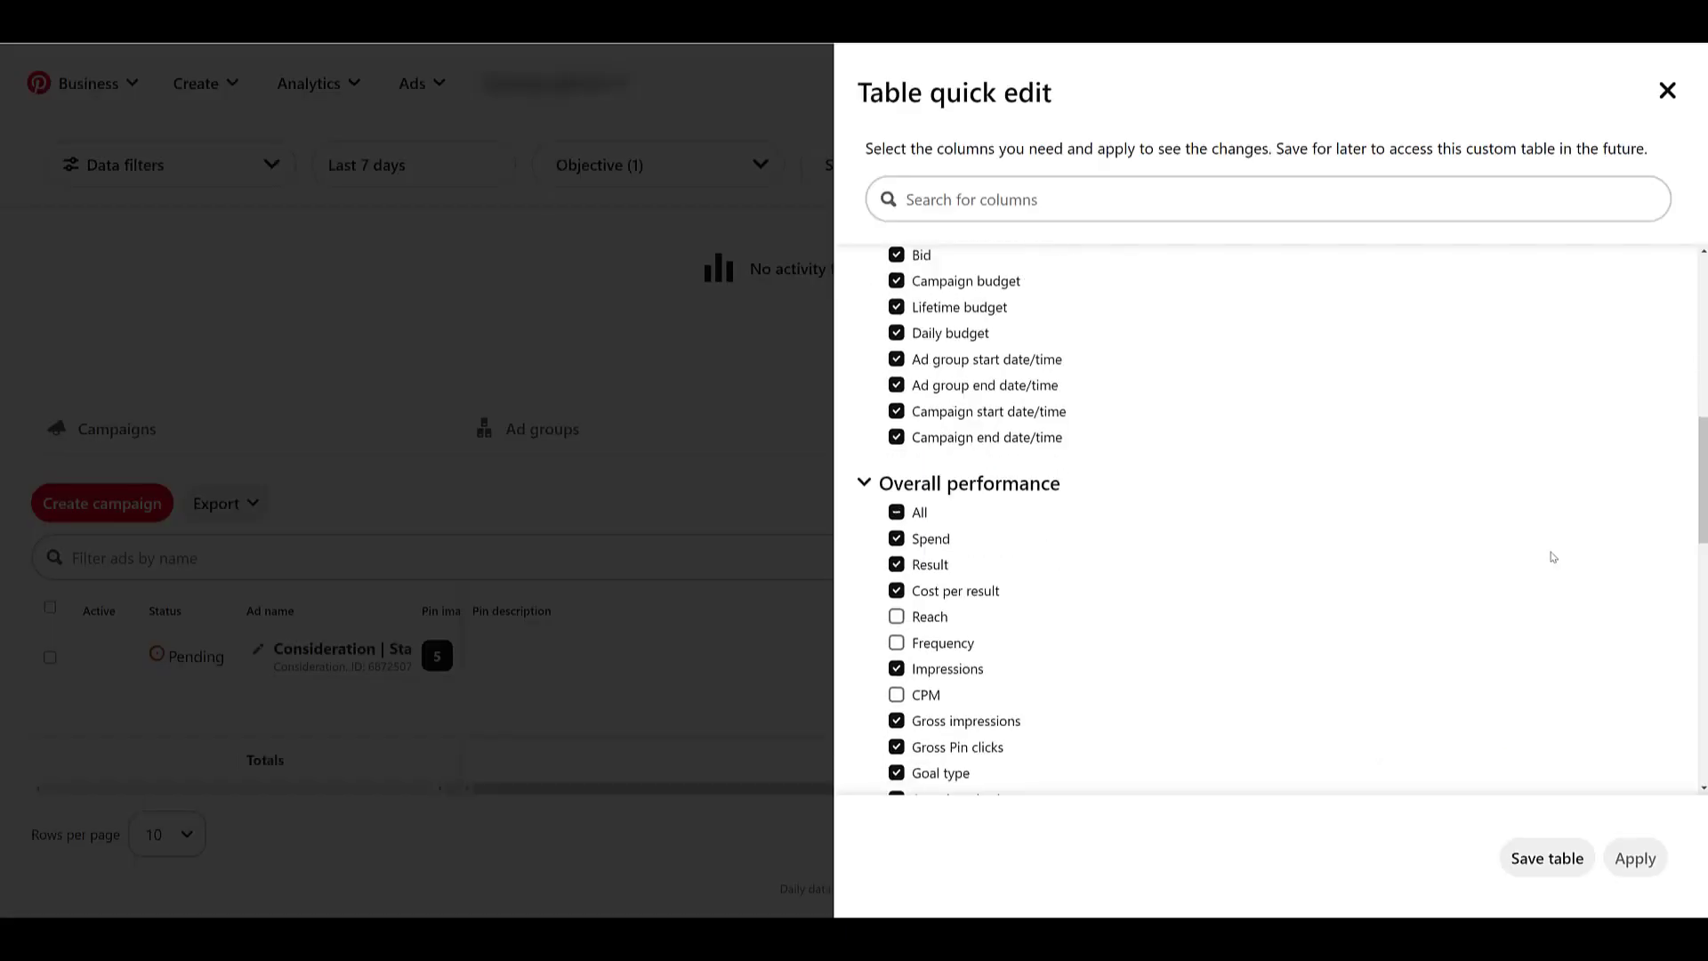
{"action": "scroll", "coordinate": [1553, 557], "scroll_direction": "down", "scroll_amount": 5}
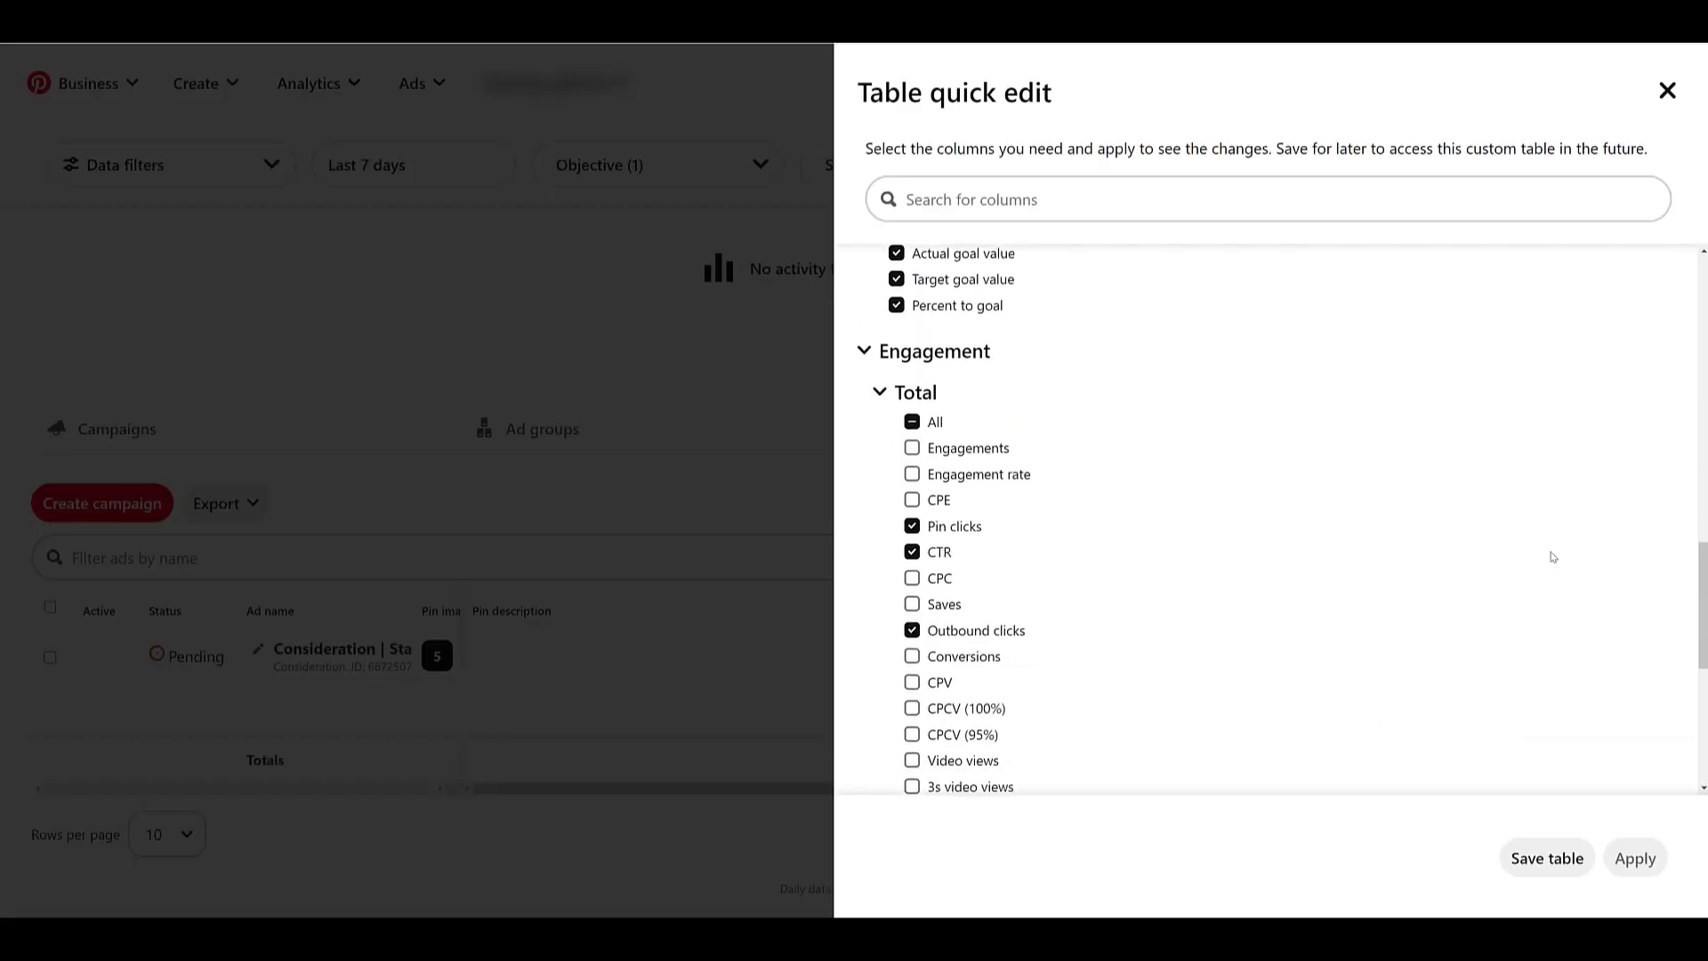
{"action": "scroll", "coordinate": [1553, 557], "scroll_direction": "down", "scroll_amount": 5}
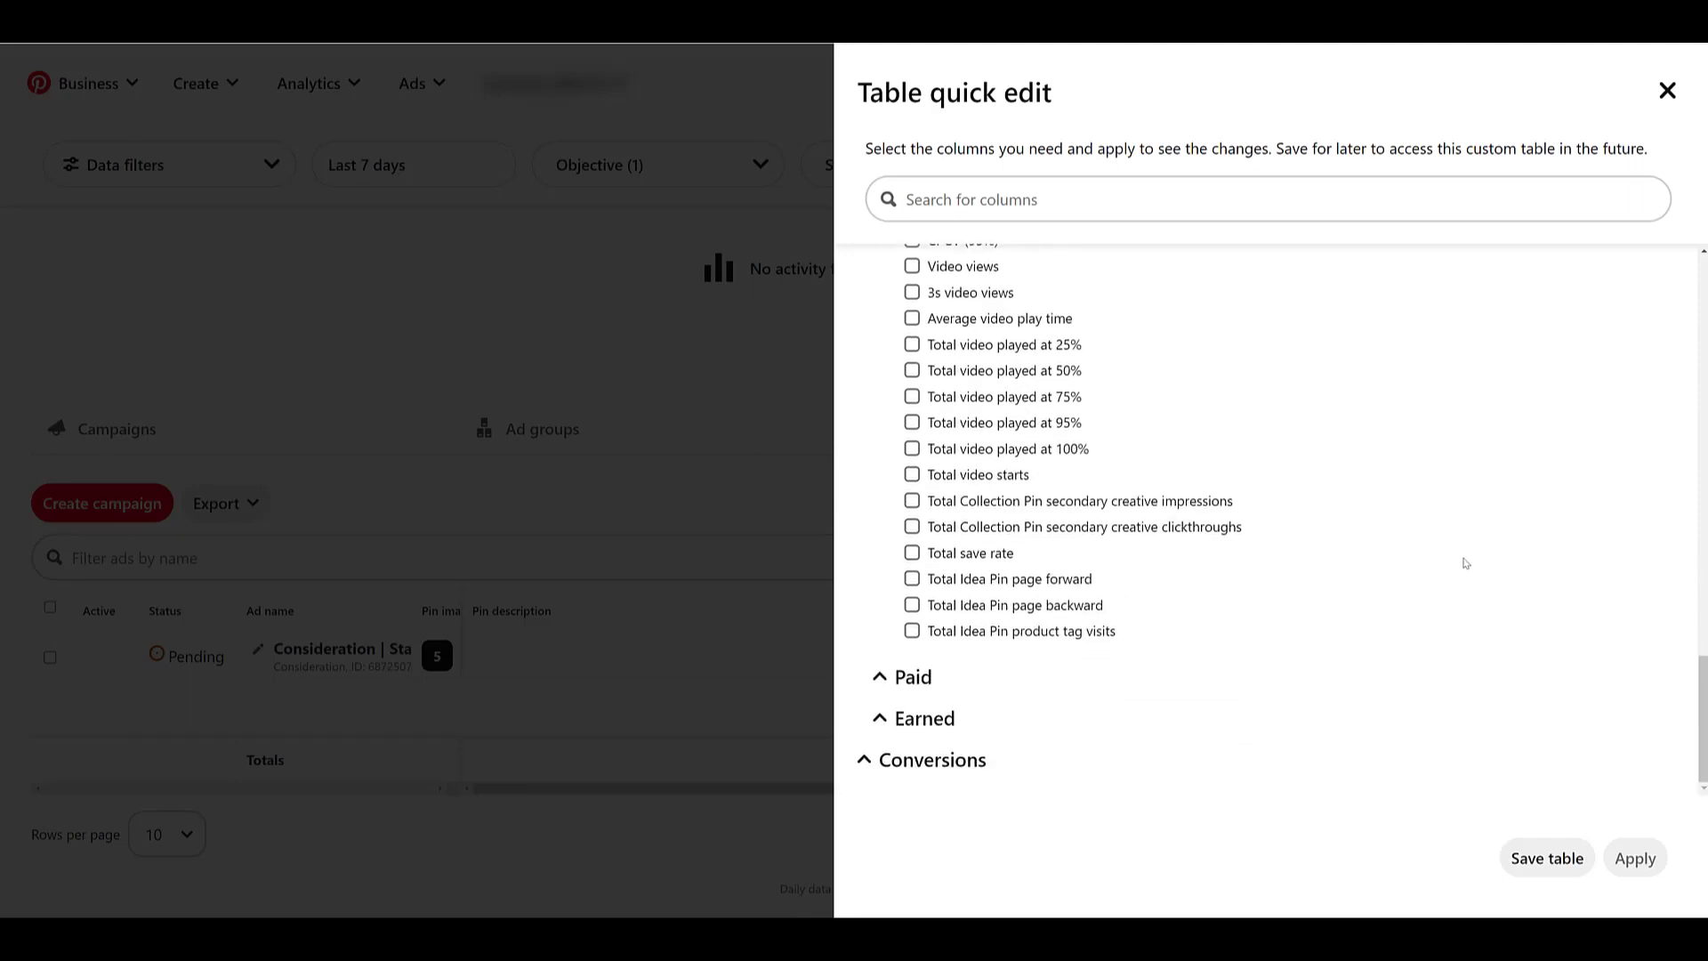
{"action": "scroll", "coordinate": [1466, 561], "scroll_direction": "up", "scroll_amount": 12}
{"action": "scroll", "coordinate": [1466, 563], "scroll_direction": "up", "scroll_amount": 8}
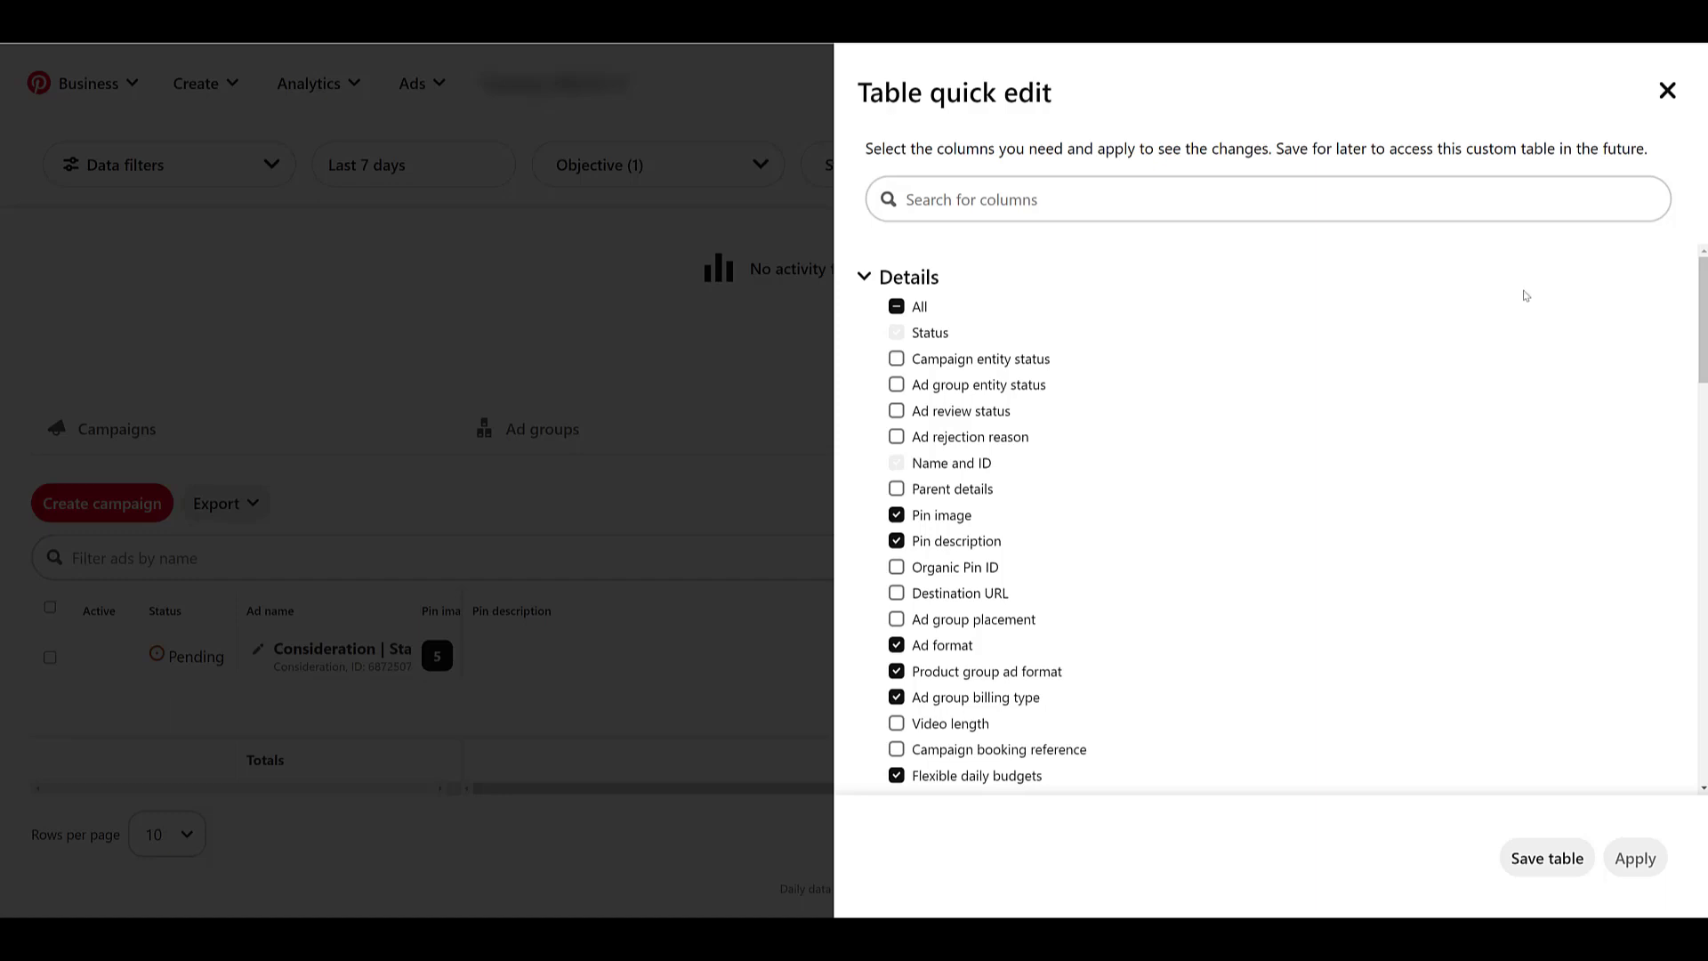
{"action": "left_click", "coordinate": [1667, 90]}
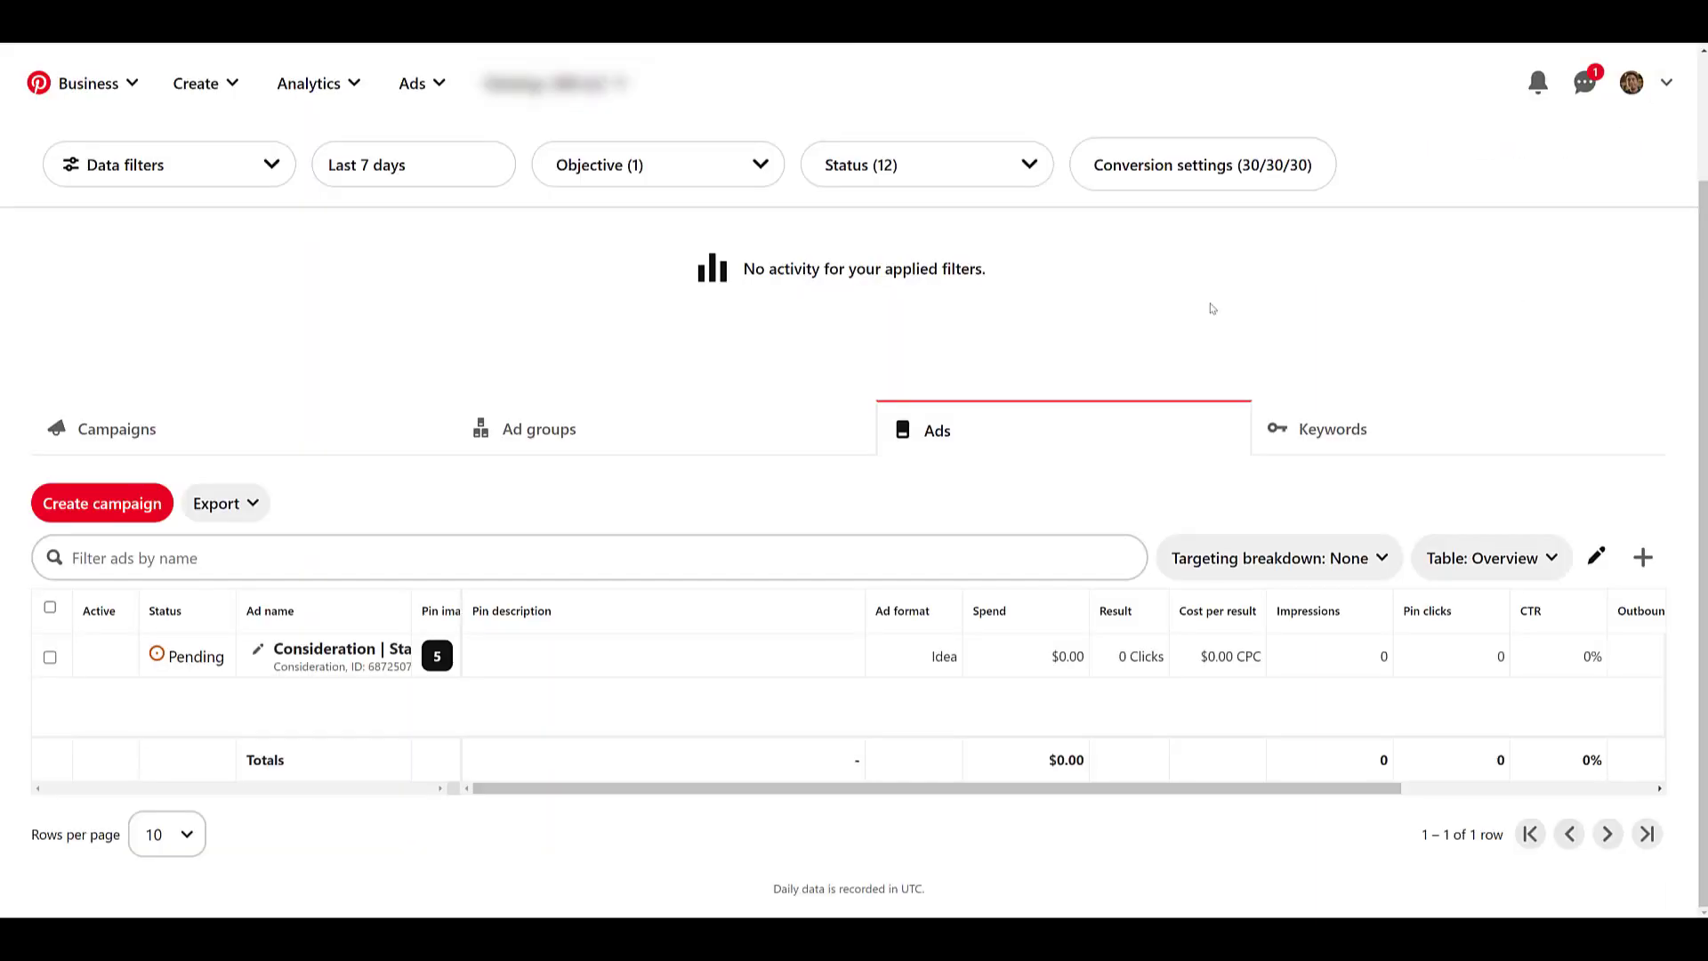